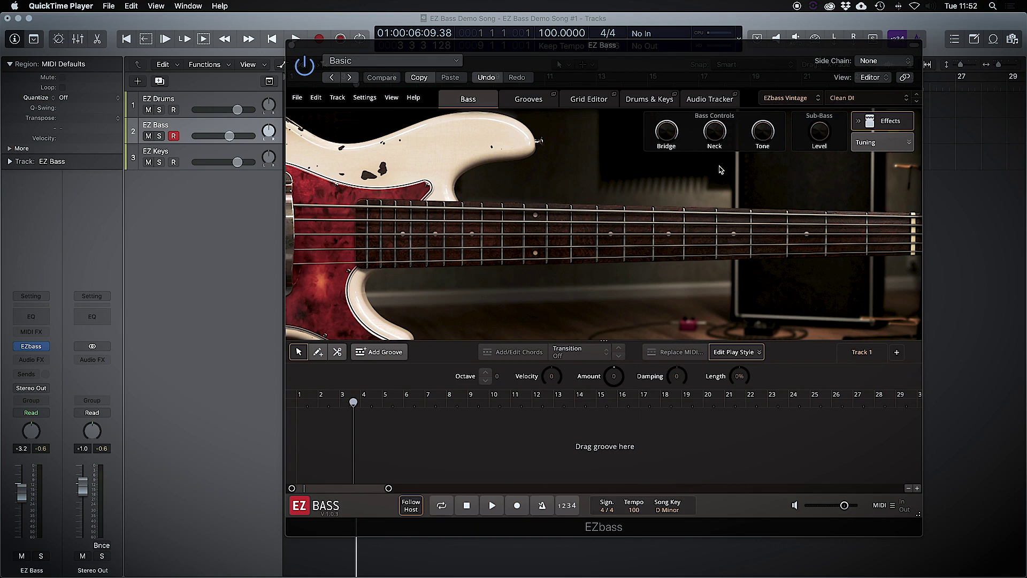
Switch the instrument to EZbass Modern and load its Deep and Bright finger preset
left_click(563, 208)
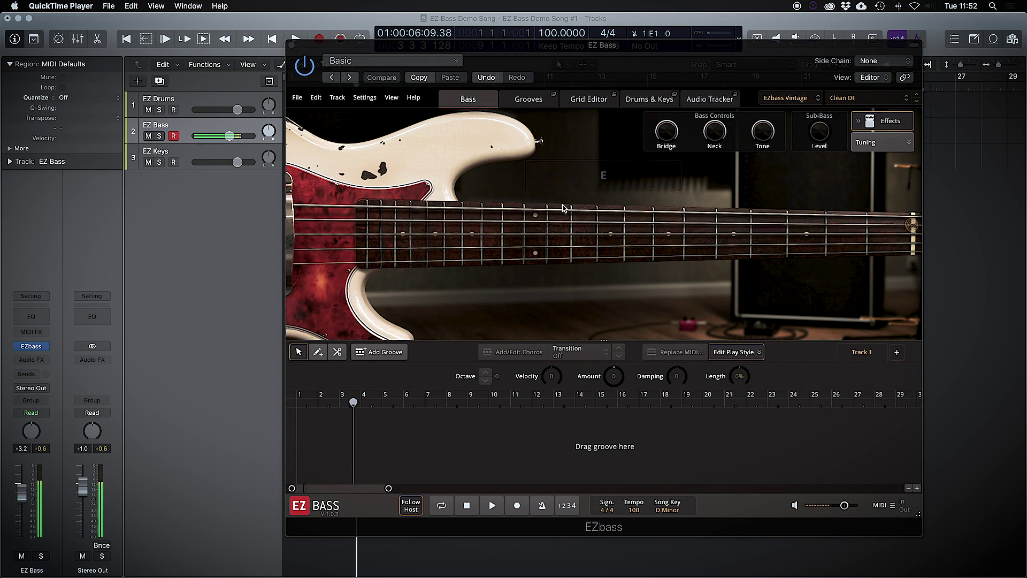
left_click(780, 99)
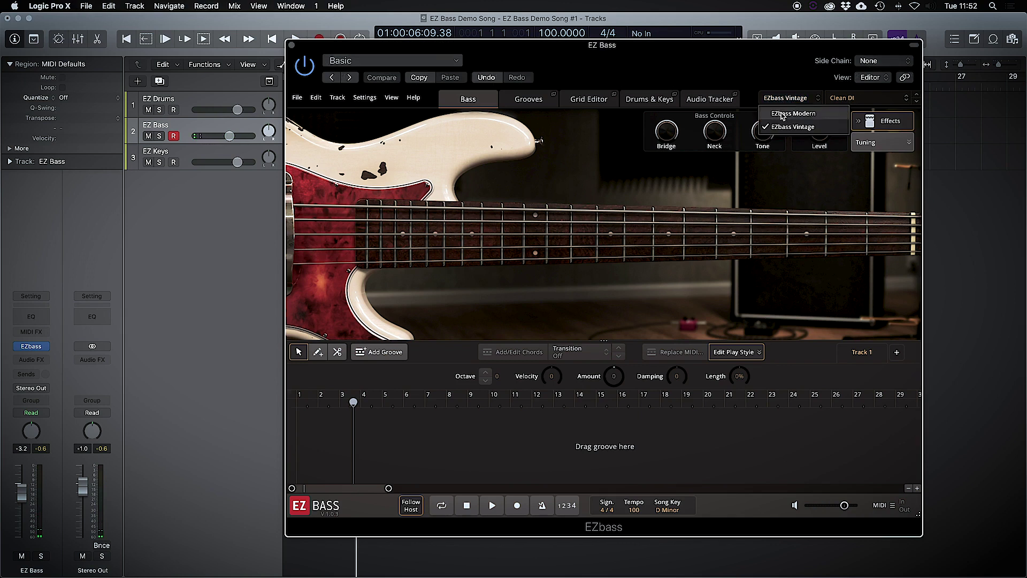
left_click(781, 114)
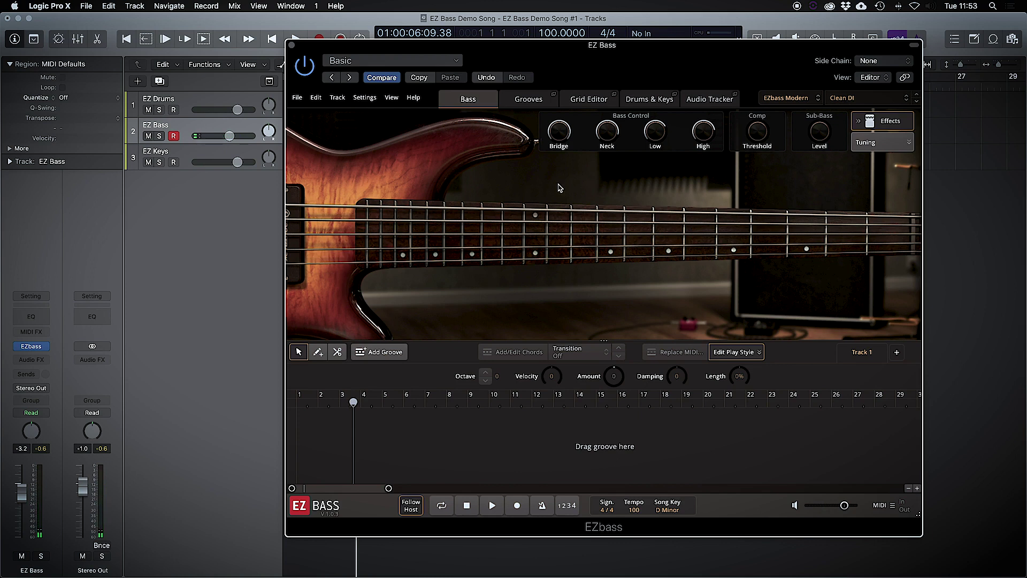
left_click(870, 100)
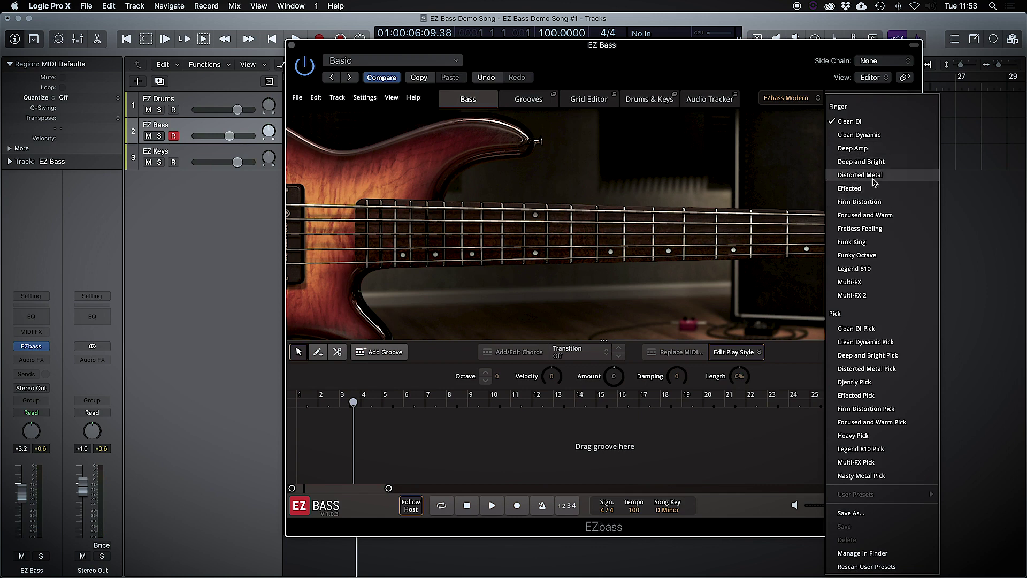
left_click(872, 162)
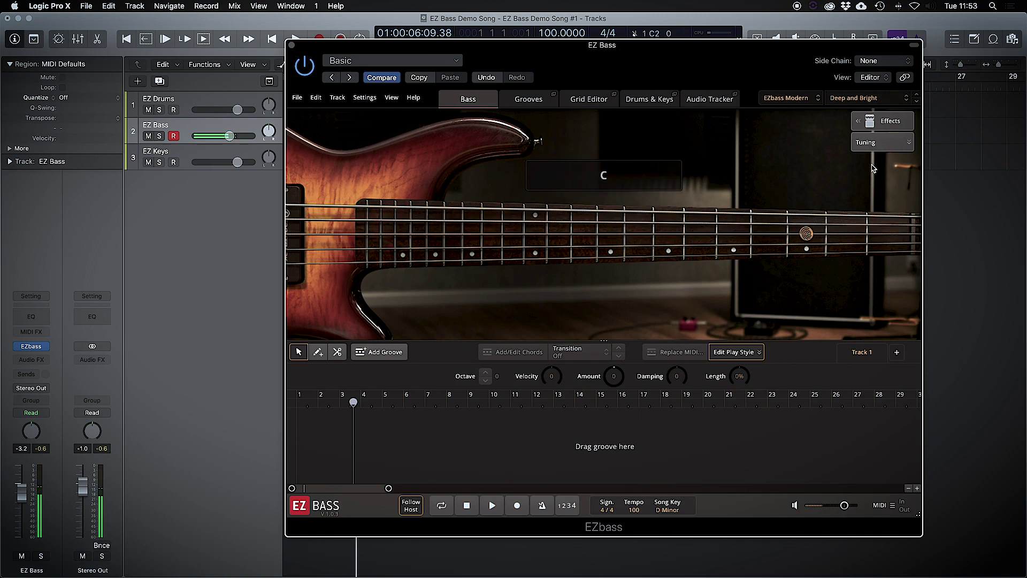
Switch the instrument back to EZbass Vintage with the Pure Analog preset and show its effects controls
left_click(789, 98)
left_click(787, 133)
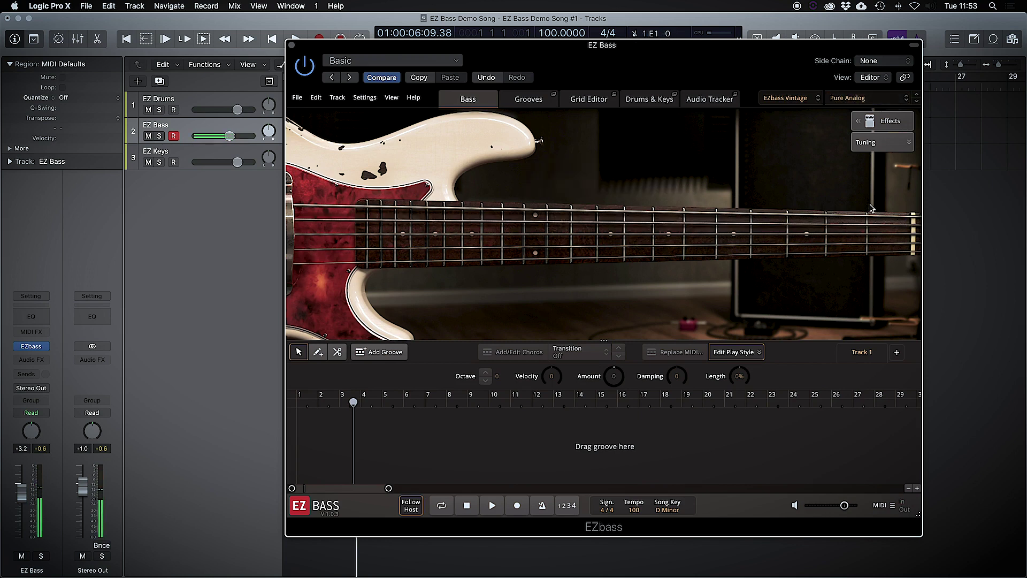
left_click(881, 123)
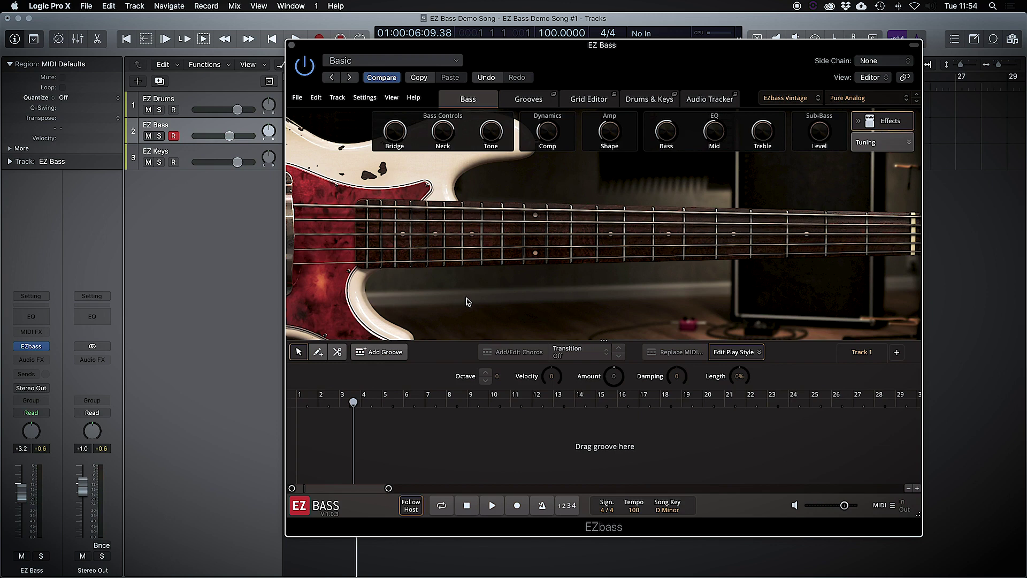
Filter the groove library to the Funk genre only and preview Variation 01 from Stonehouse 108 BPM
left_click(531, 102)
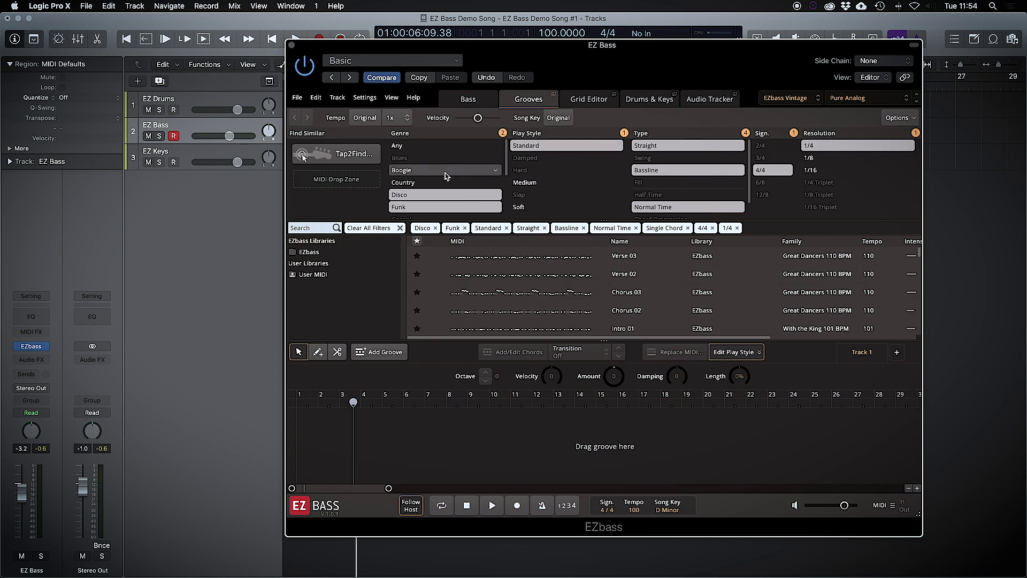
left_click(448, 207)
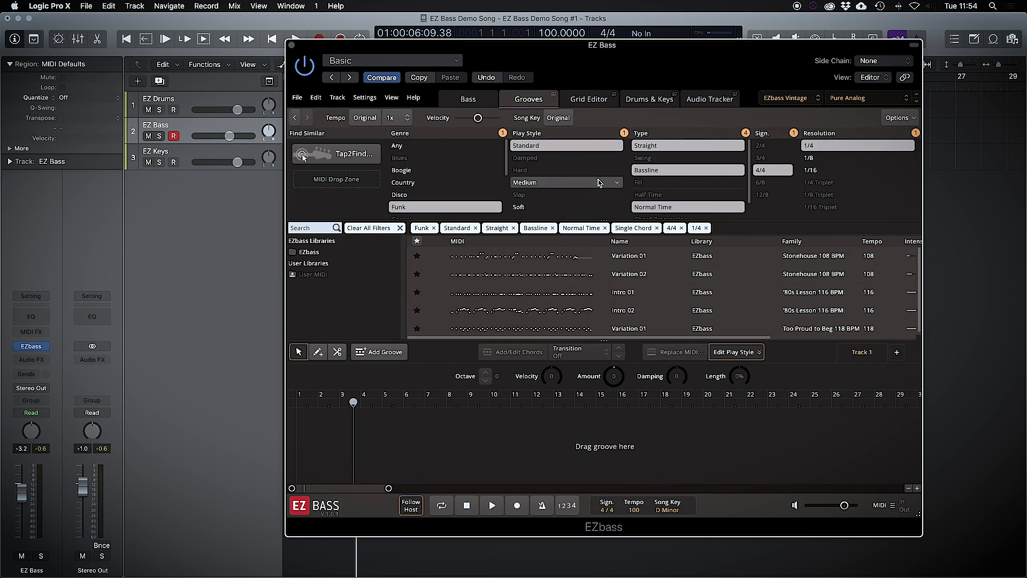
left_click(438, 257)
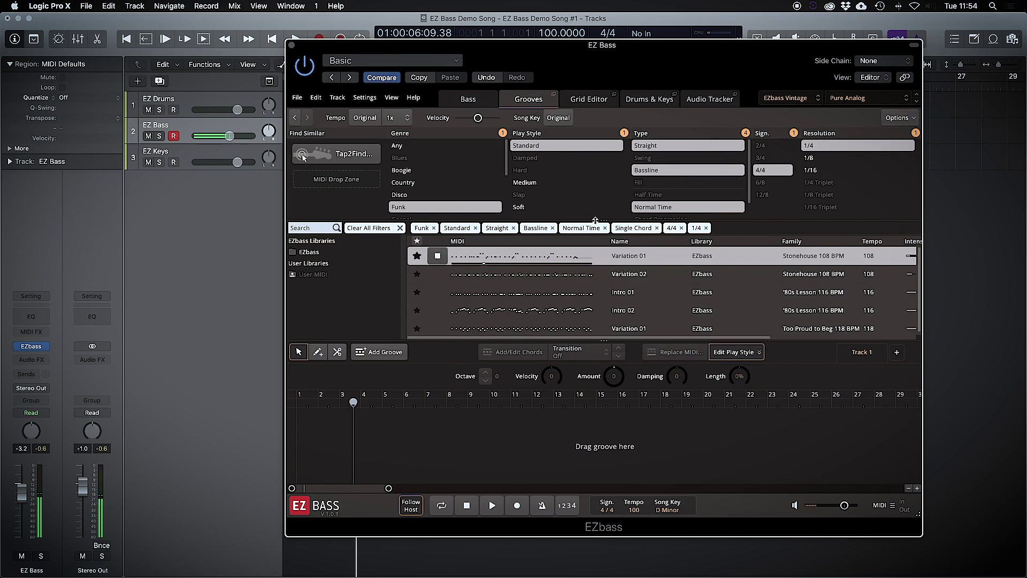
Load the Clean DI finger preset and preview the groove Variation 02 from Stonehouse 108 BPM
left_click(843, 100)
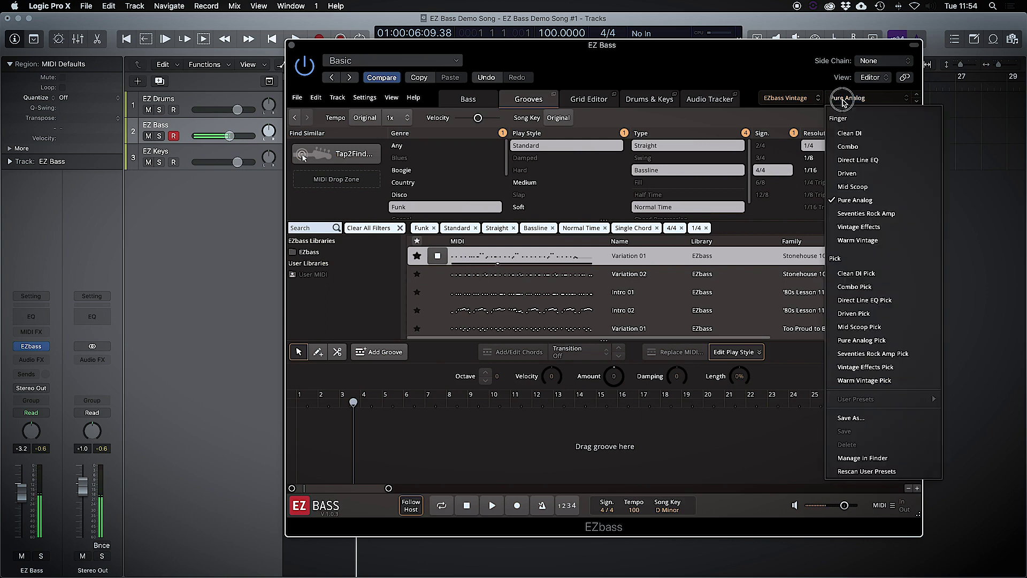
left_click(858, 137)
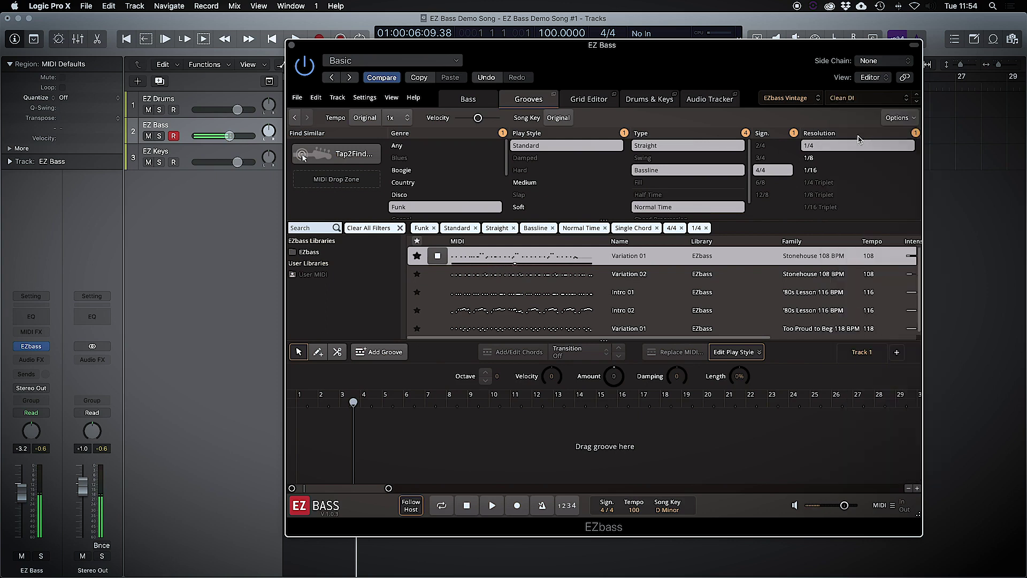
left_click(437, 275)
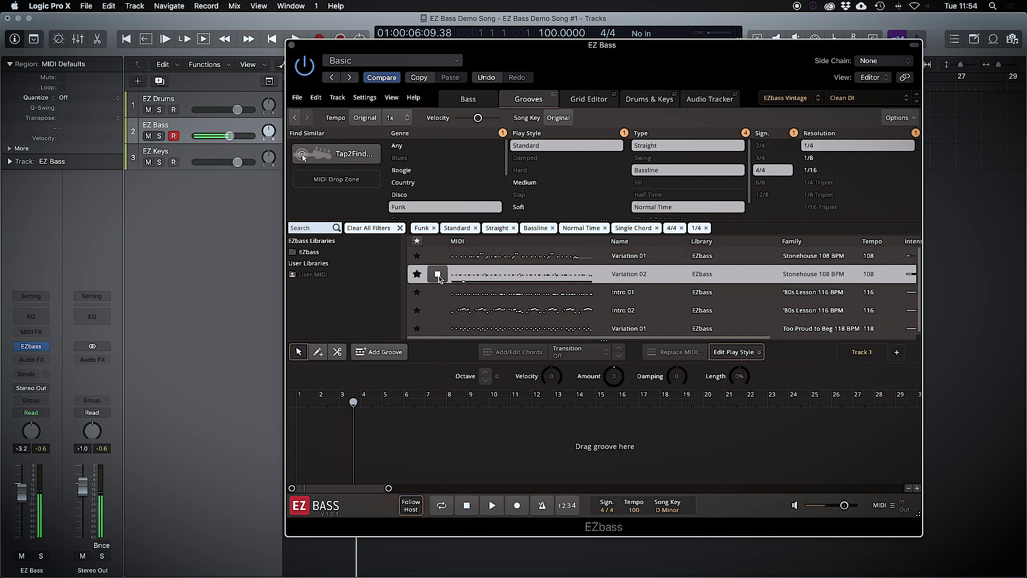
Filter the grooves by the Slap play style alone and preview Verse 03 and the Groovy 16th 98 BPM Intro 04
left_click(702, 150)
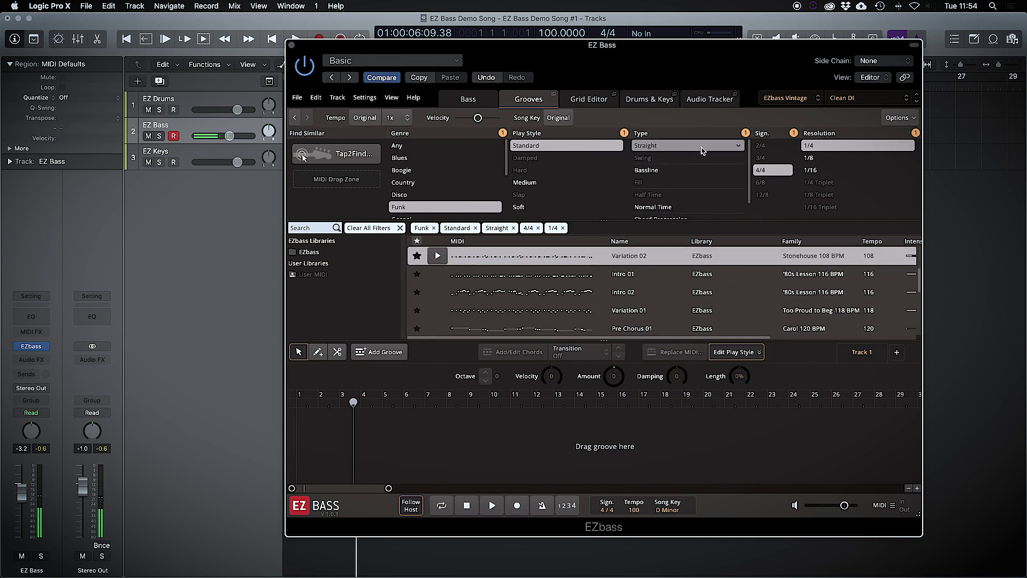
left_click(518, 195)
left_click(438, 256)
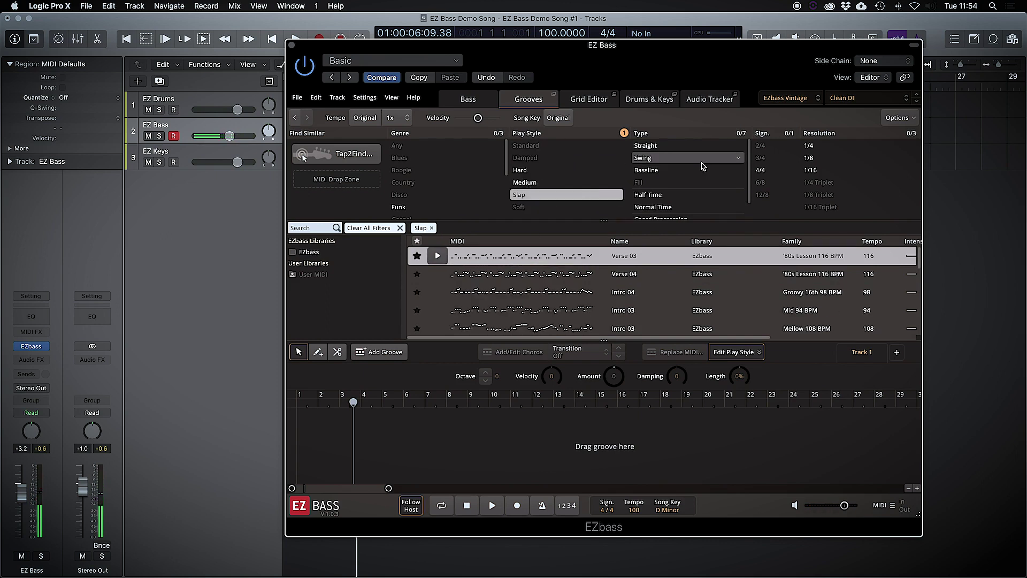
left_click(446, 294)
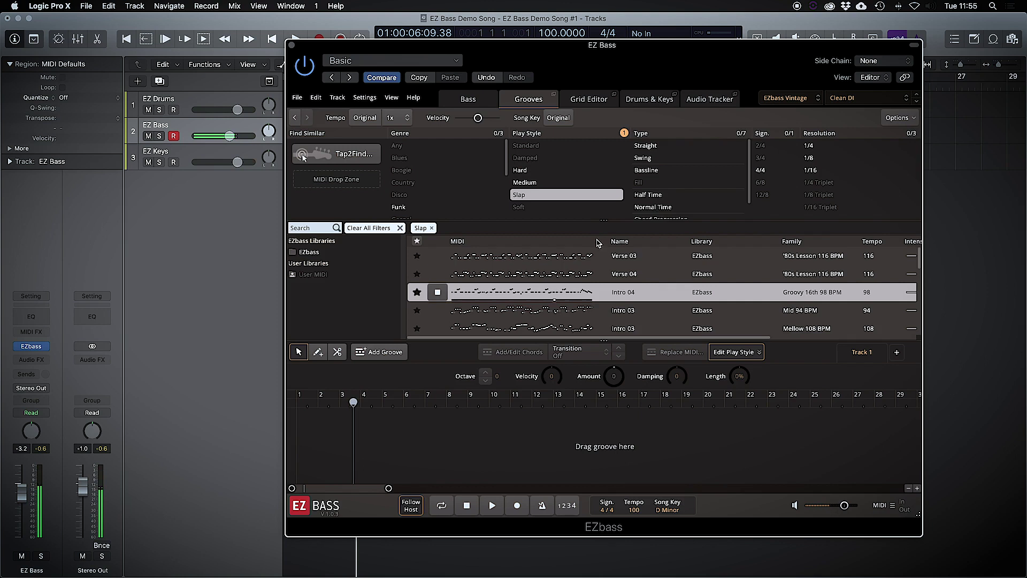
Place the Groovy 16th 98 BPM Intro 04 groove at bar 1 of the song track
left_click(589, 101)
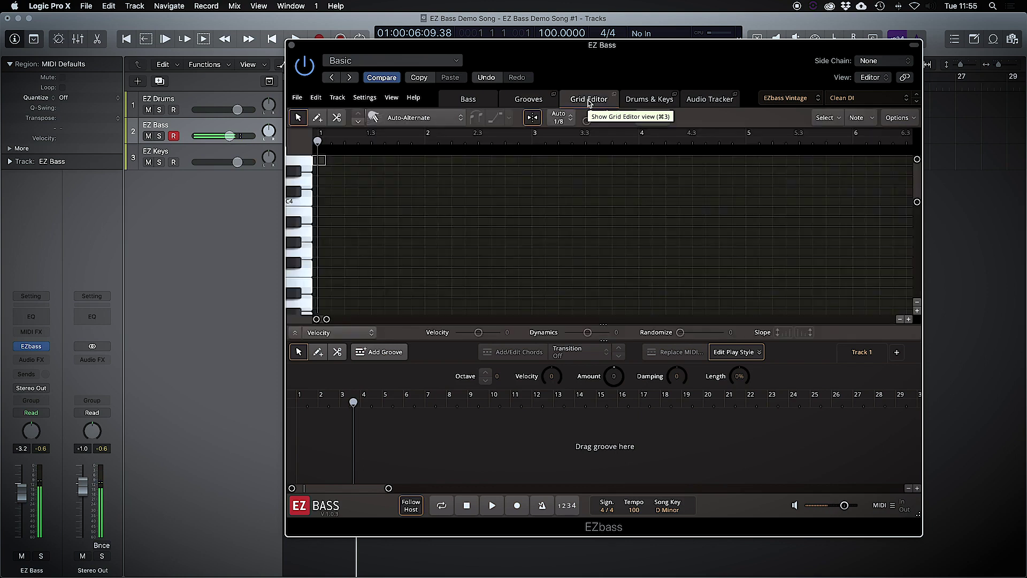
left_click(530, 99)
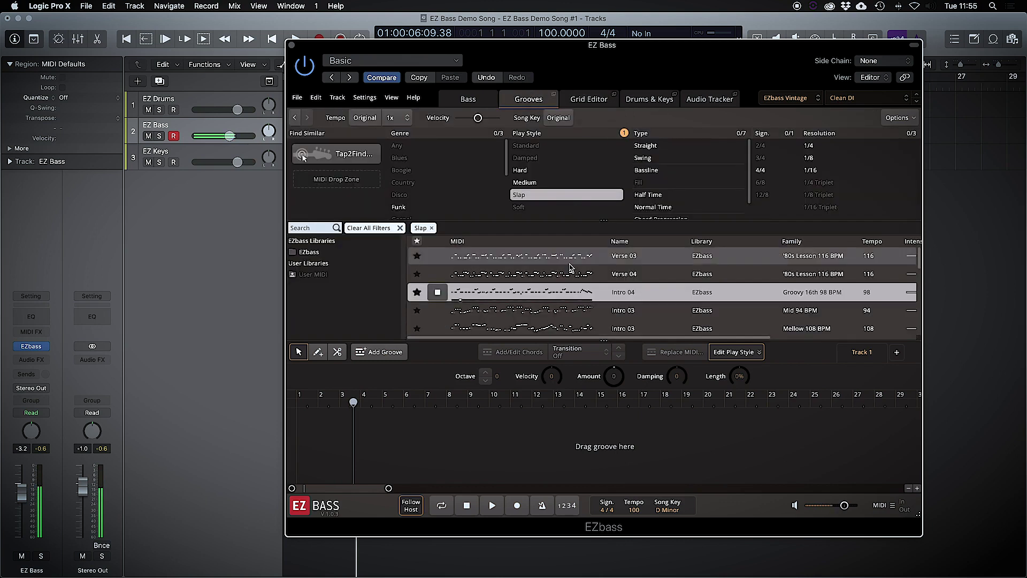
left_click_drag(531, 300, 293, 438)
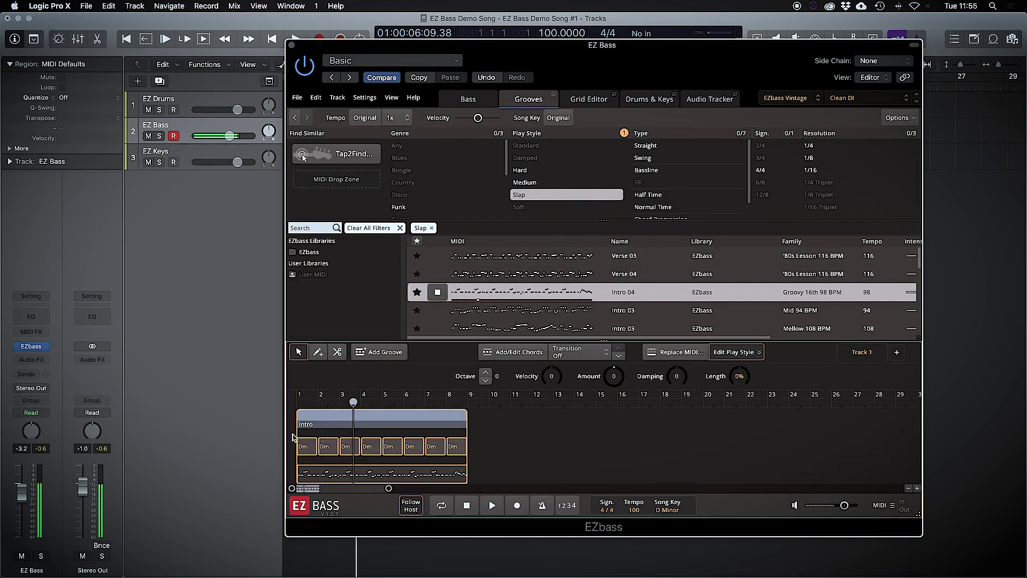
Listen to the Intro block and mark a loop range over its full length, bars 1 to 8
left_click(548, 431)
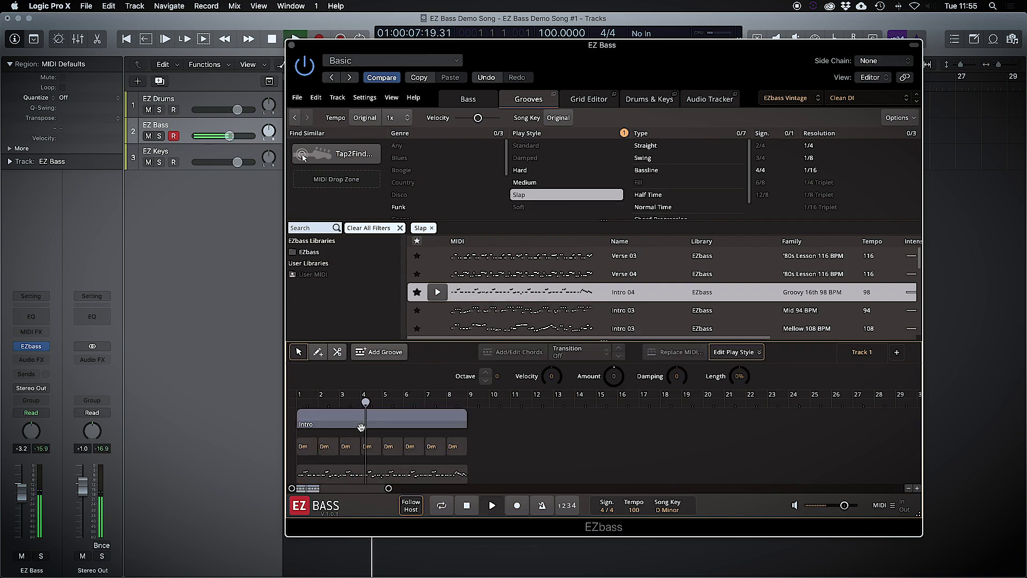
left_click(388, 445)
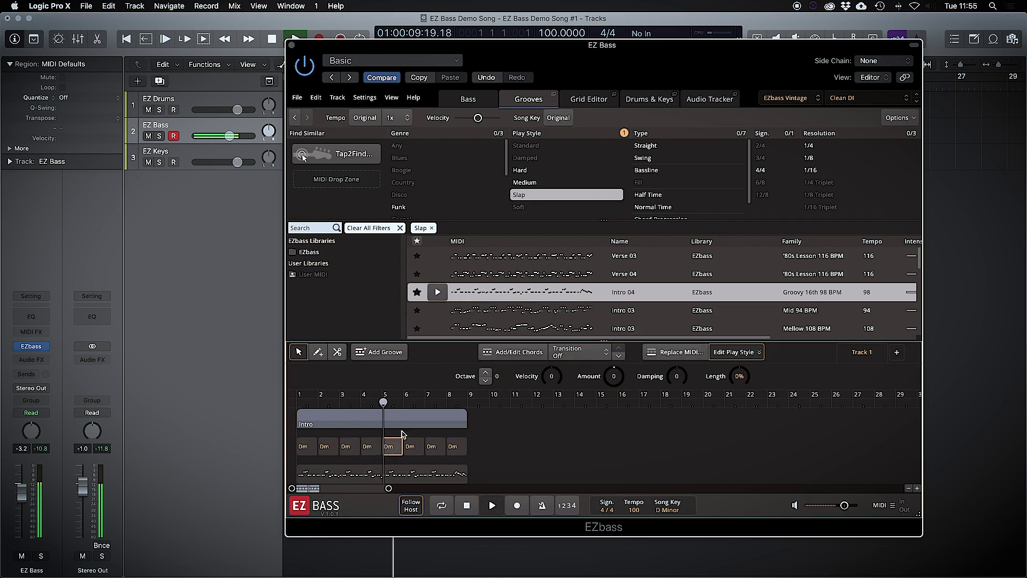
left_click_drag(303, 400, 468, 405)
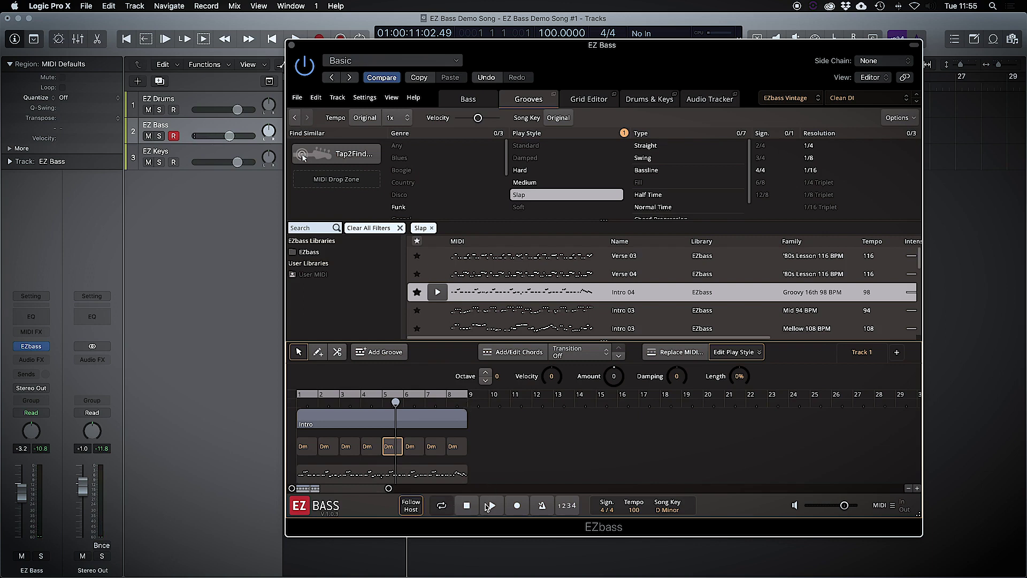
Change the Intro block's fifth and second chords to Am and its third chord to F
left_click(391, 447)
left_click_drag(410, 350, 410, 352)
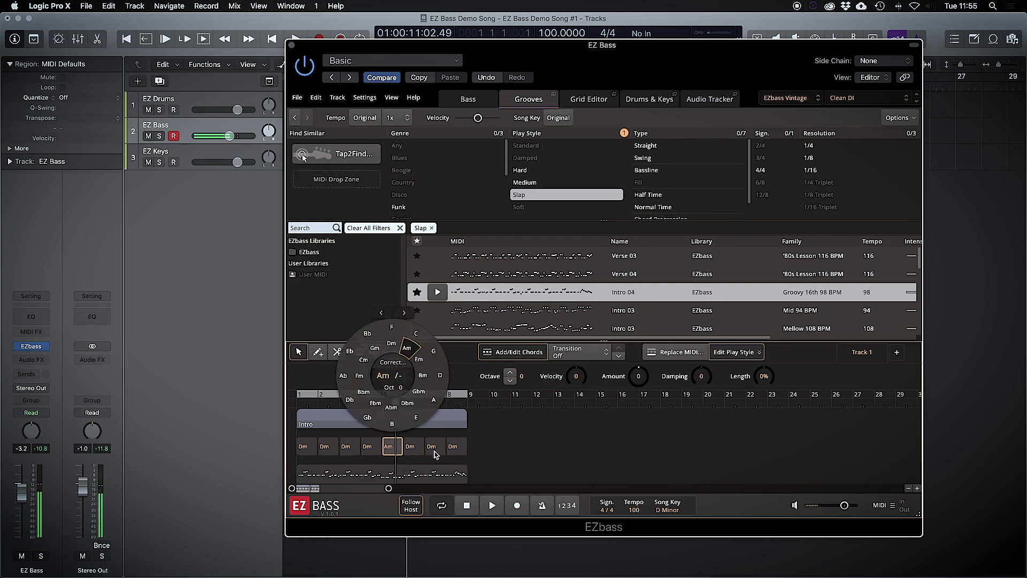
left_click(335, 448)
left_click(359, 348)
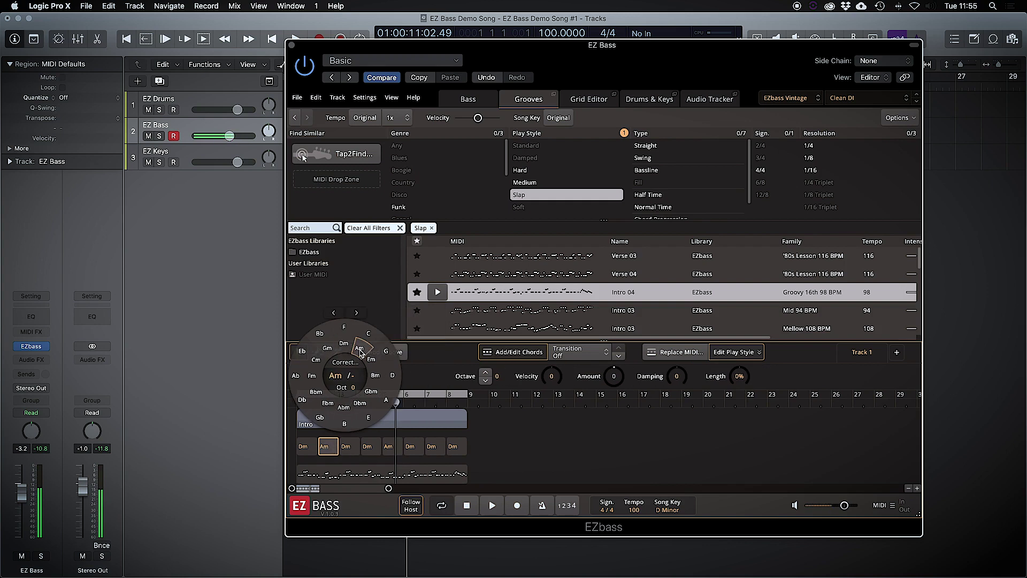
left_click(350, 447)
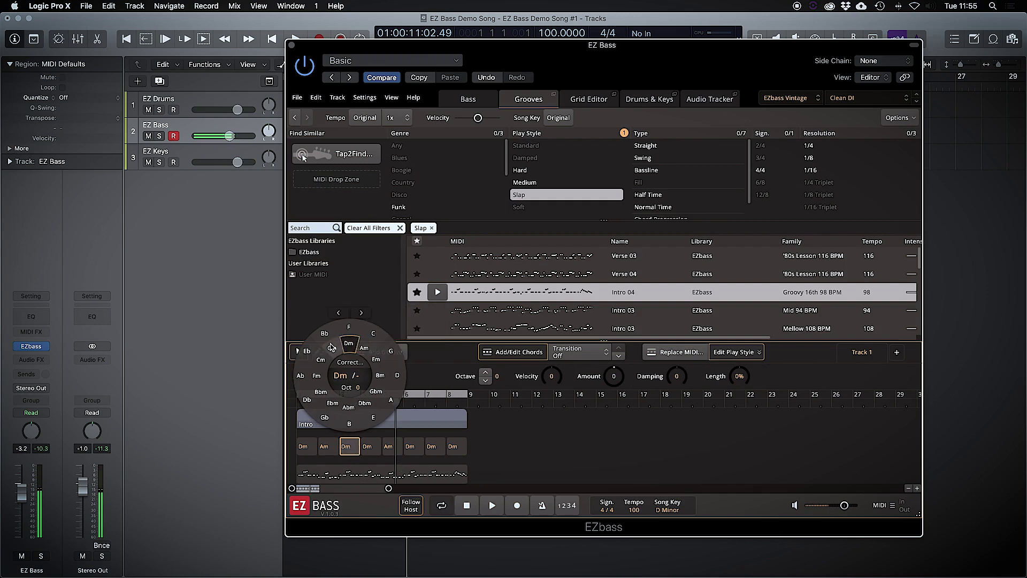
left_click(349, 327)
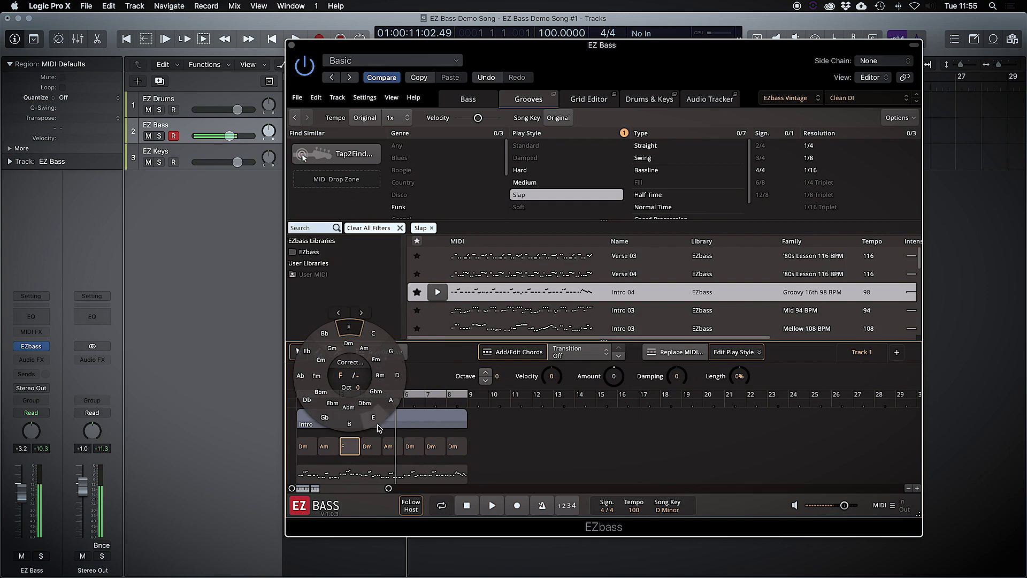
Set the Intro block's fourth chord to C after trying Bb, and return the fifth chord to Dm
left_click(368, 446)
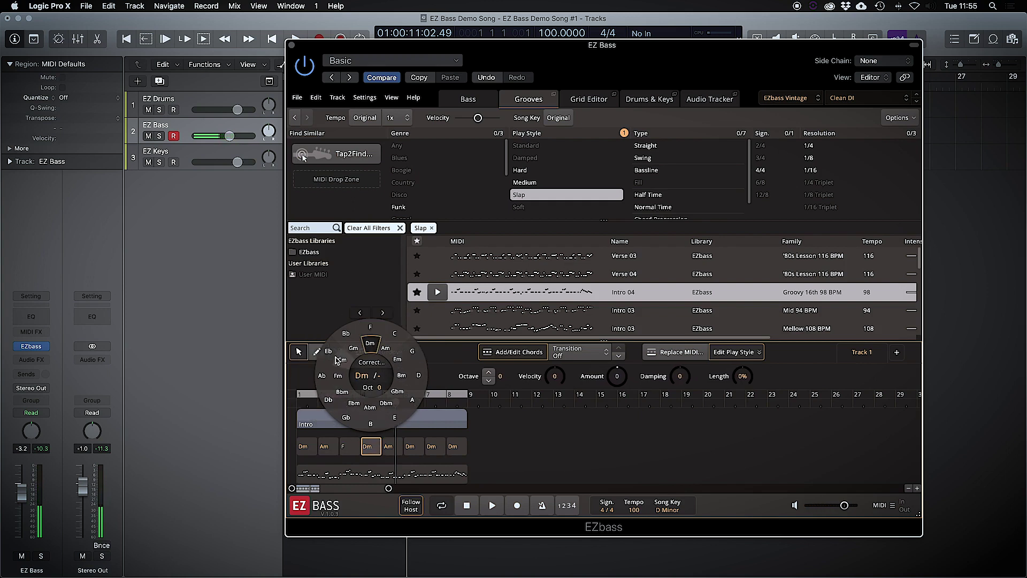
left_click(350, 339)
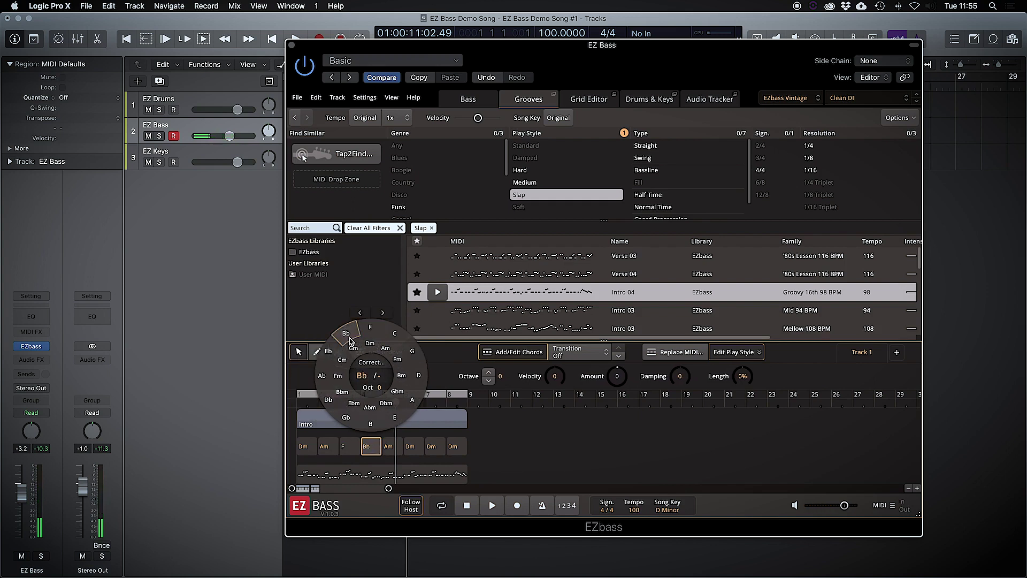
left_click(392, 336)
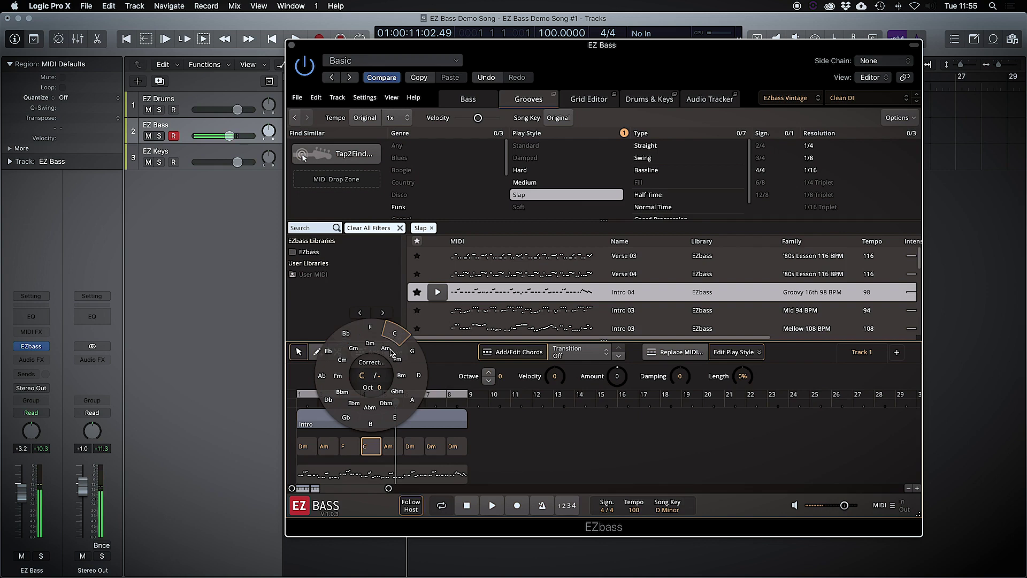
left_click(389, 449)
left_click(394, 346)
left_click(409, 445)
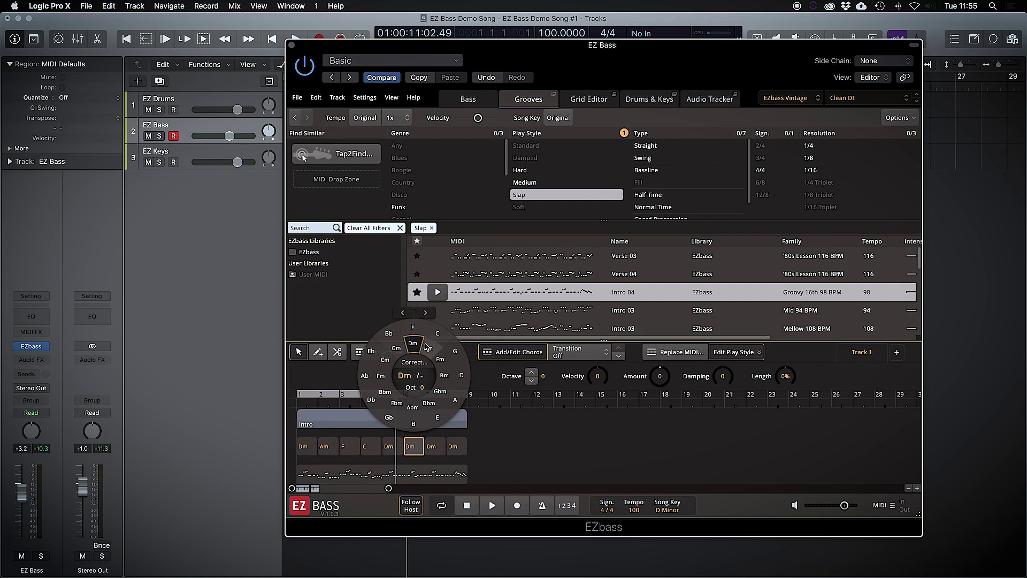
left_click(554, 449)
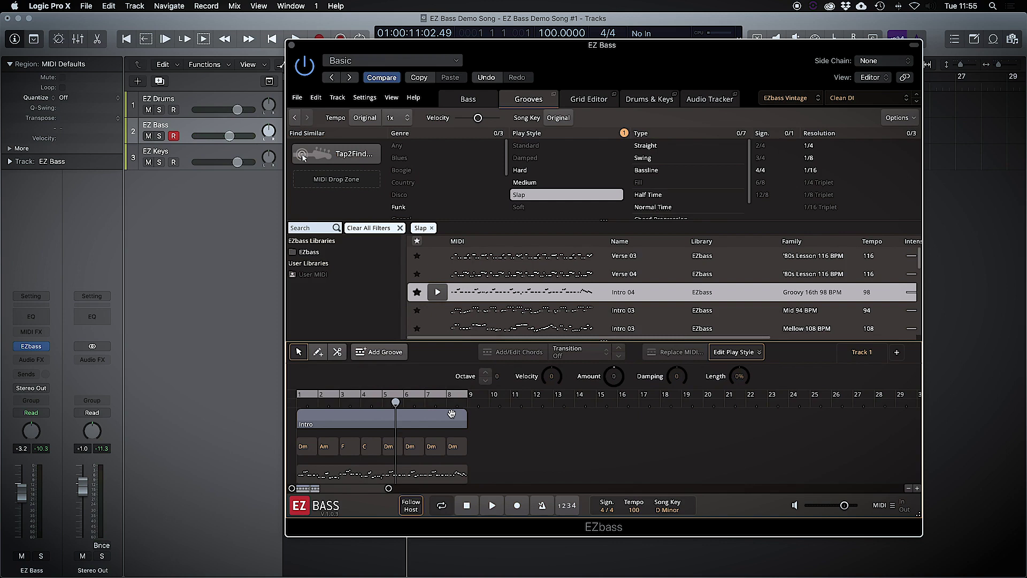
Set the sixth chord's play style to octave 1, velocity 24, amount -1 and damping 61
left_click(411, 447)
left_click(486, 372)
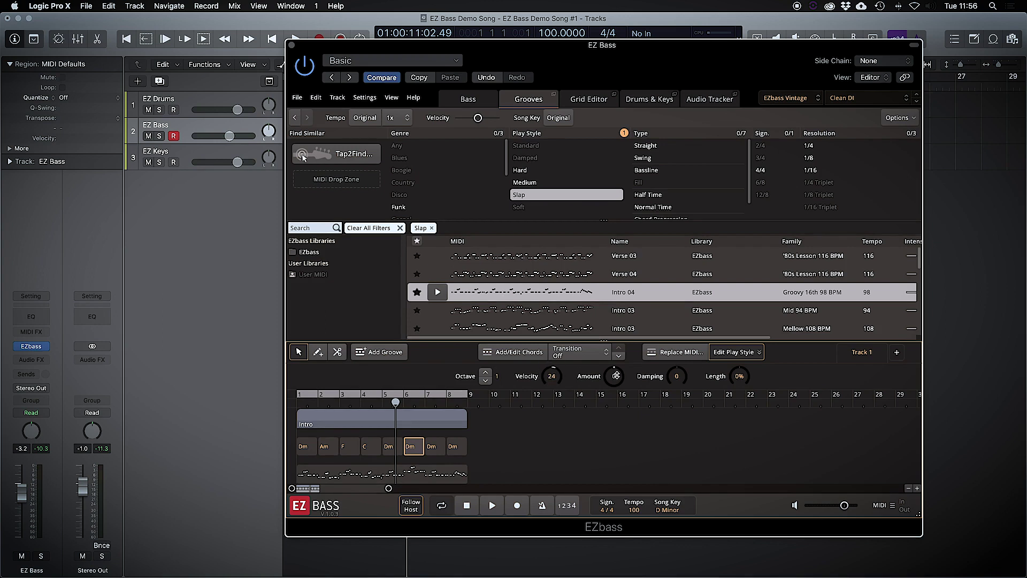
left_click_drag(668, 387, 677, 356)
Add a Short 2 transition to the sixth chord and play back the song track
left_click(600, 354)
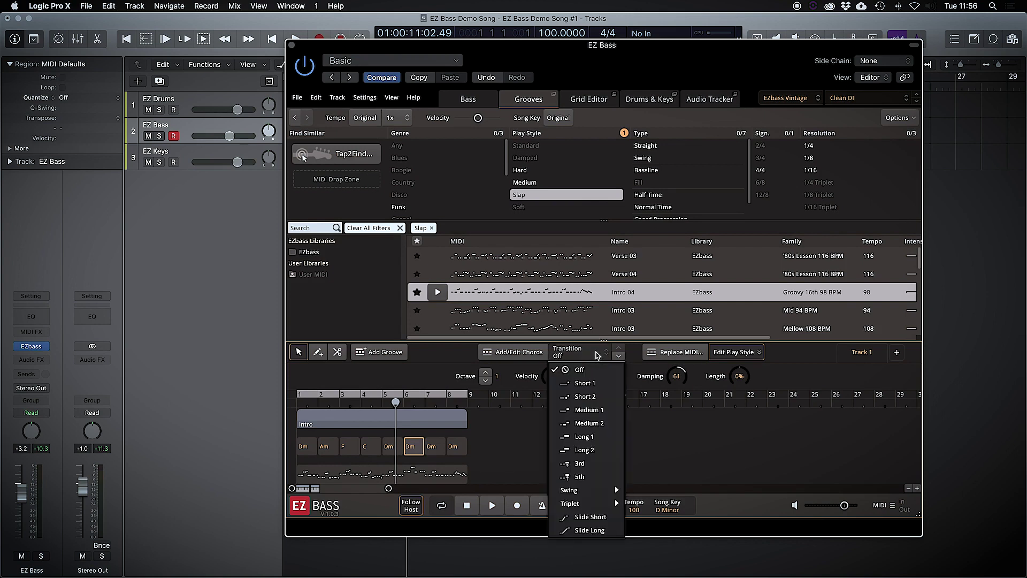
left_click(603, 402)
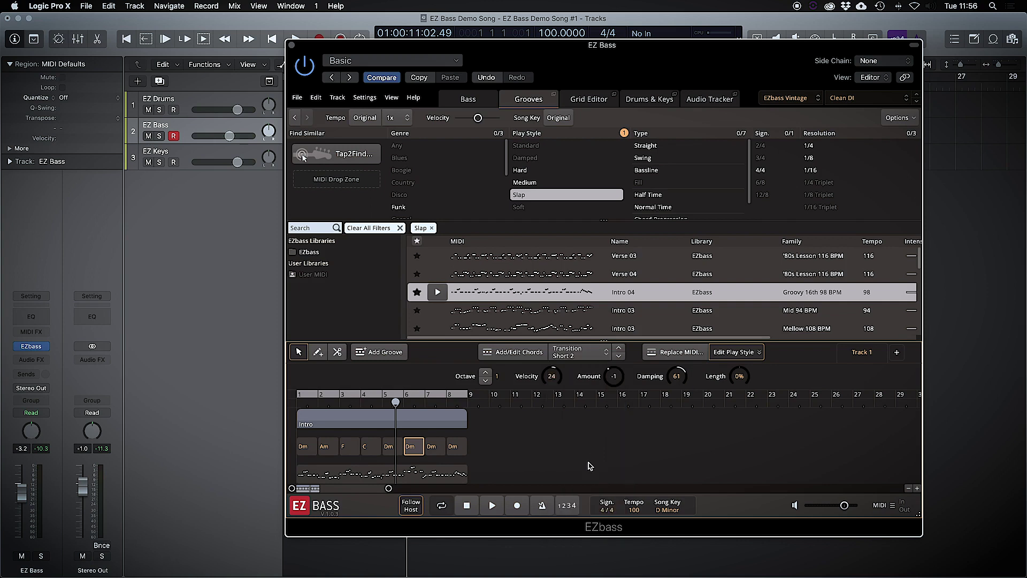
left_click(492, 506)
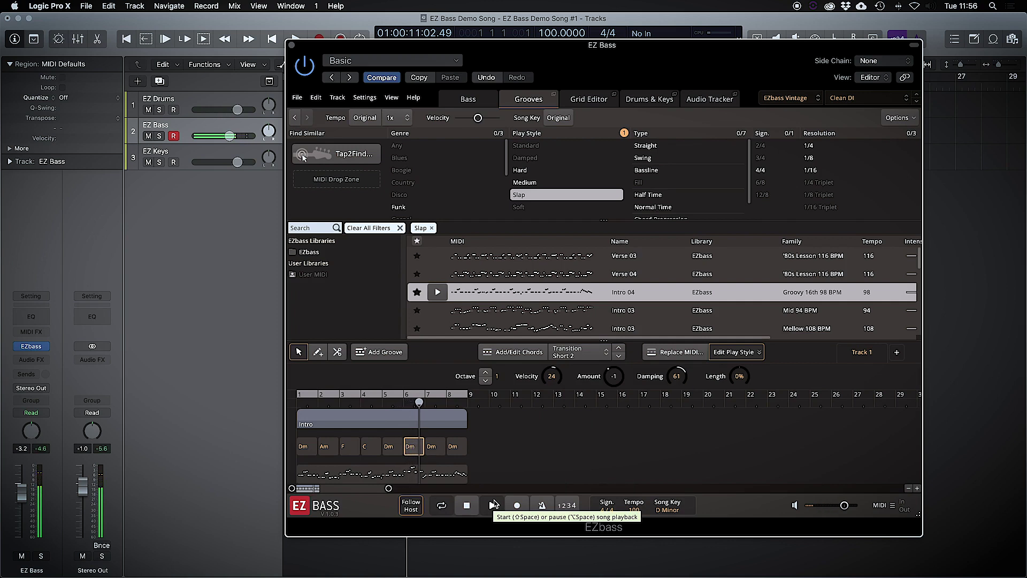
Add a Medium 1 transition to the Intro block's first Dm chord
left_click(412, 445)
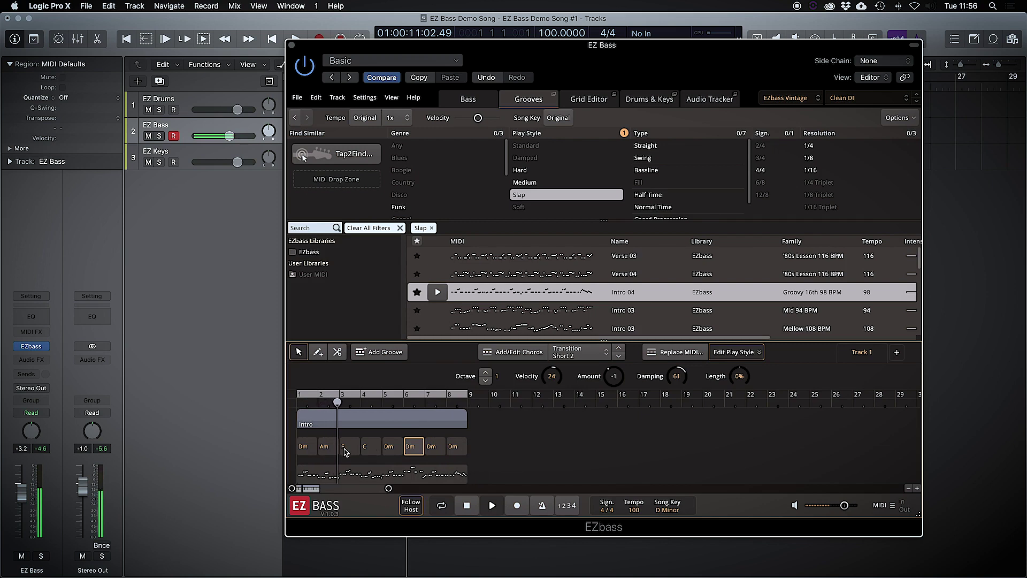
left_click(325, 446)
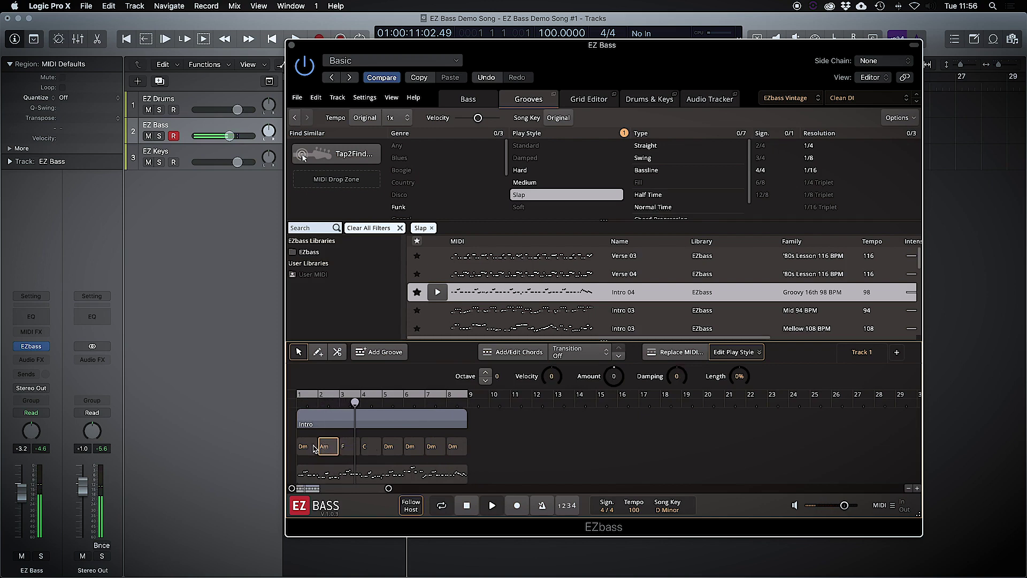
left_click(310, 446)
left_click(605, 356)
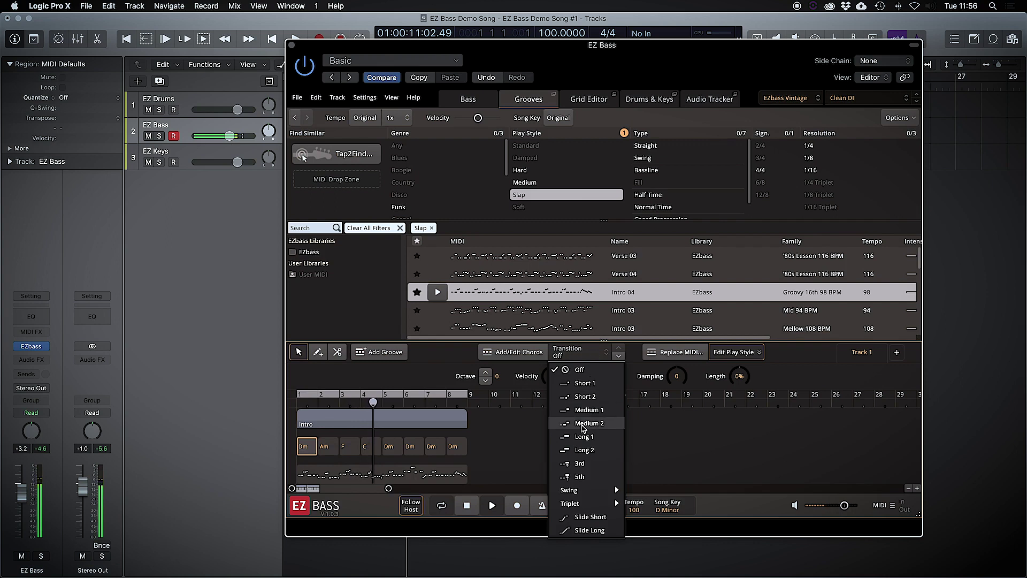
left_click(589, 409)
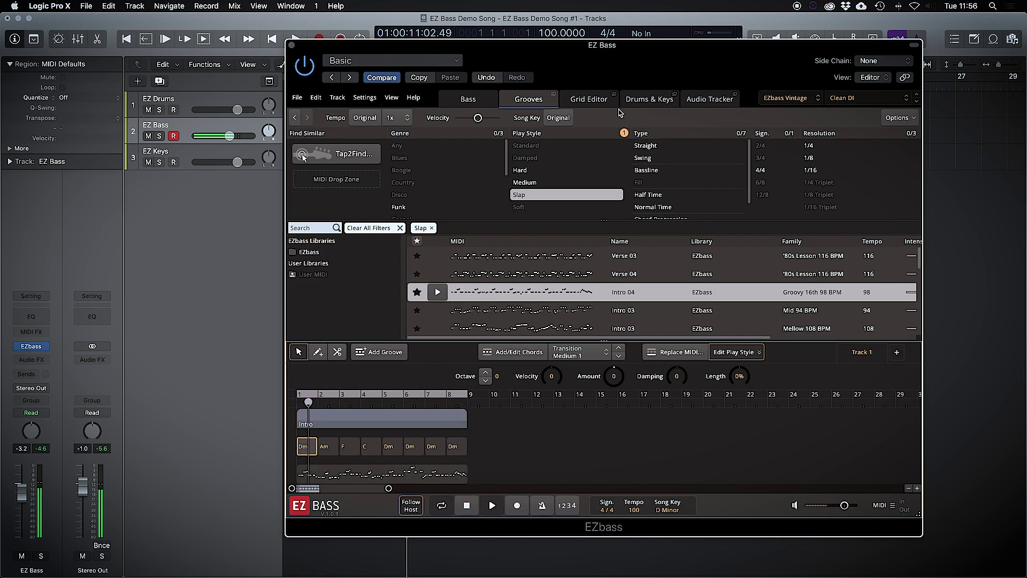
Open the Intro groove in the Grid Editor and examine the articulation options for the C3 ghost note in bar 1
left_click(649, 99)
left_click(589, 98)
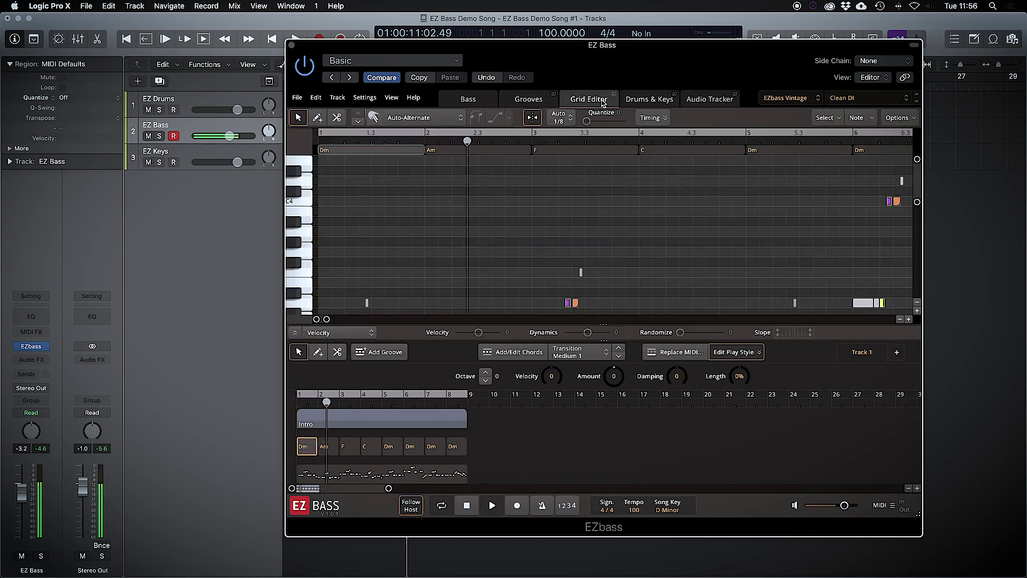
scroll(557, 223, "down", 4)
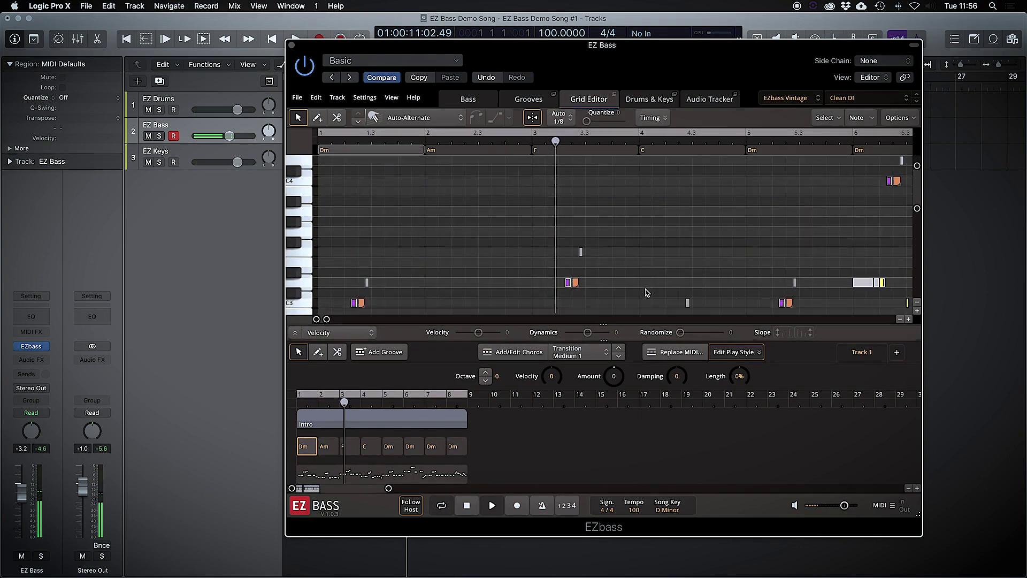
left_click(568, 222)
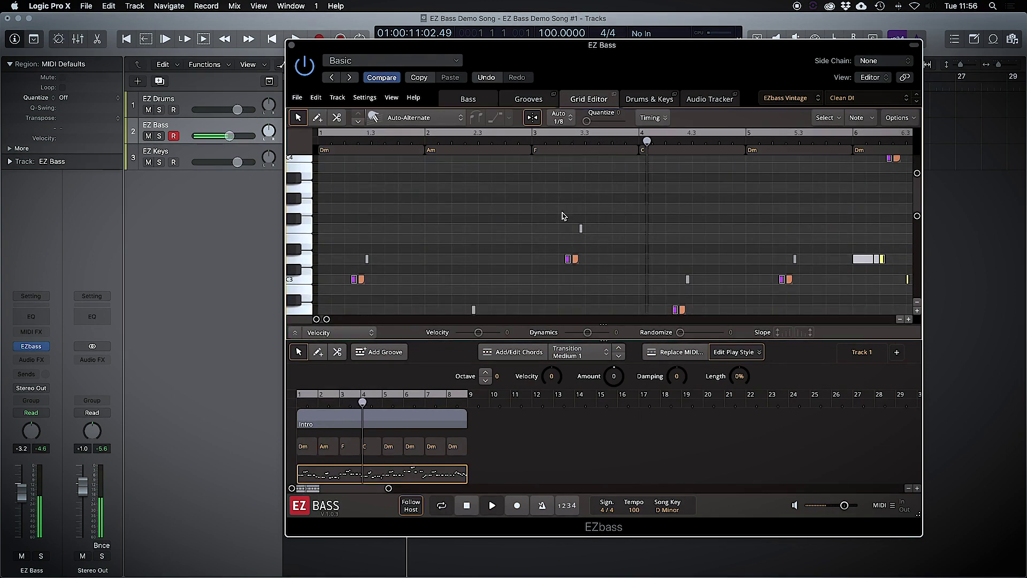
left_click(559, 432)
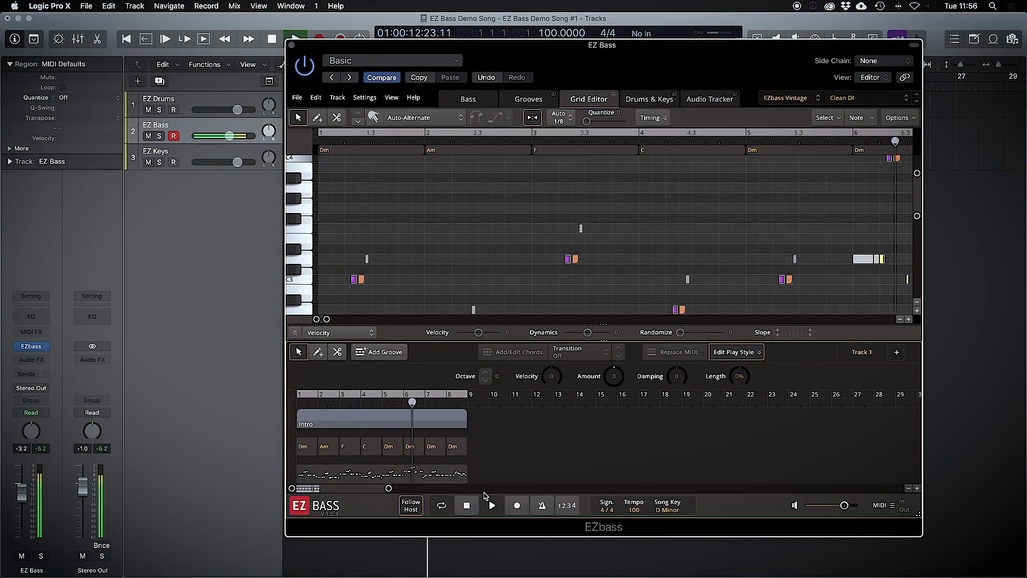
left_click(354, 279)
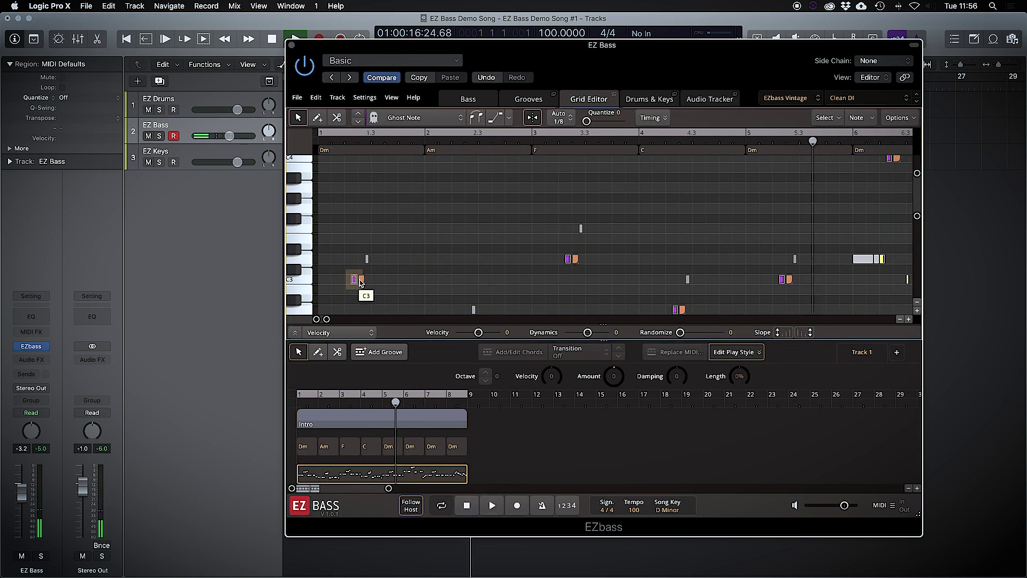
left_click(438, 118)
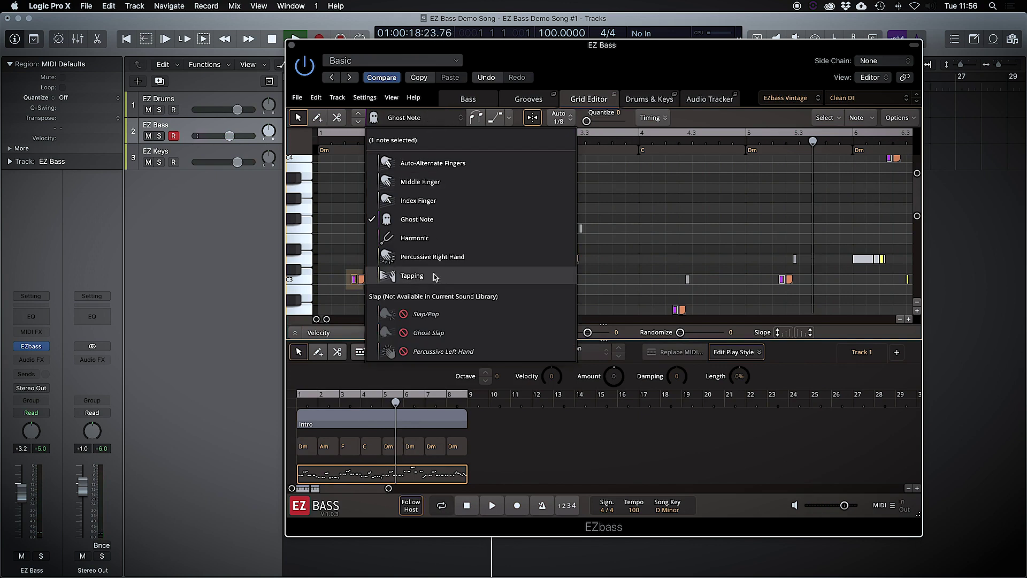
left_click(350, 215)
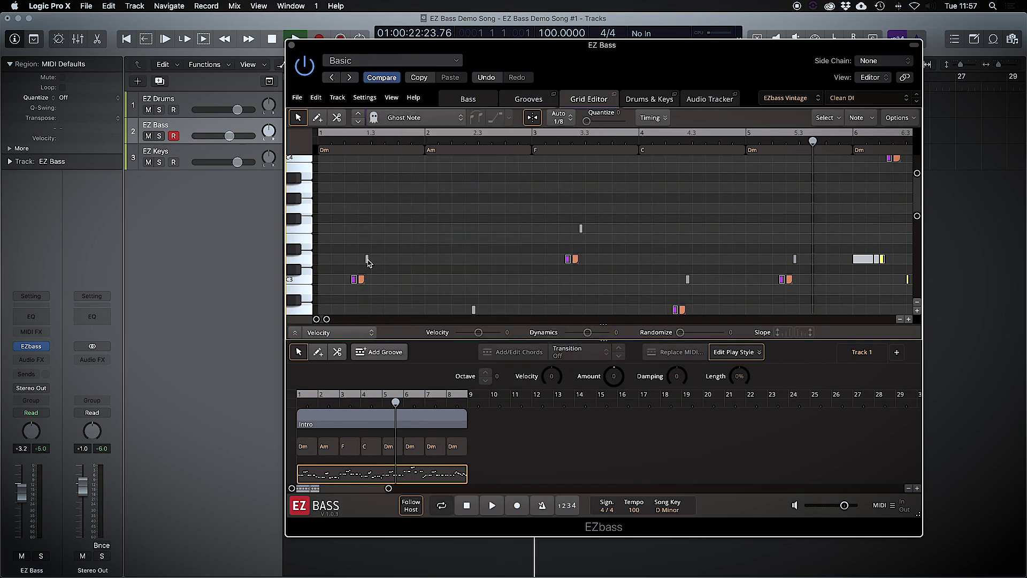
Set the articulation of the first long low note in bar 1 to Percussive Right Hand and play back the track
scroll(366, 262, "up", 1)
scroll(367, 262, "right", 1)
scroll(363, 266, "left", 1)
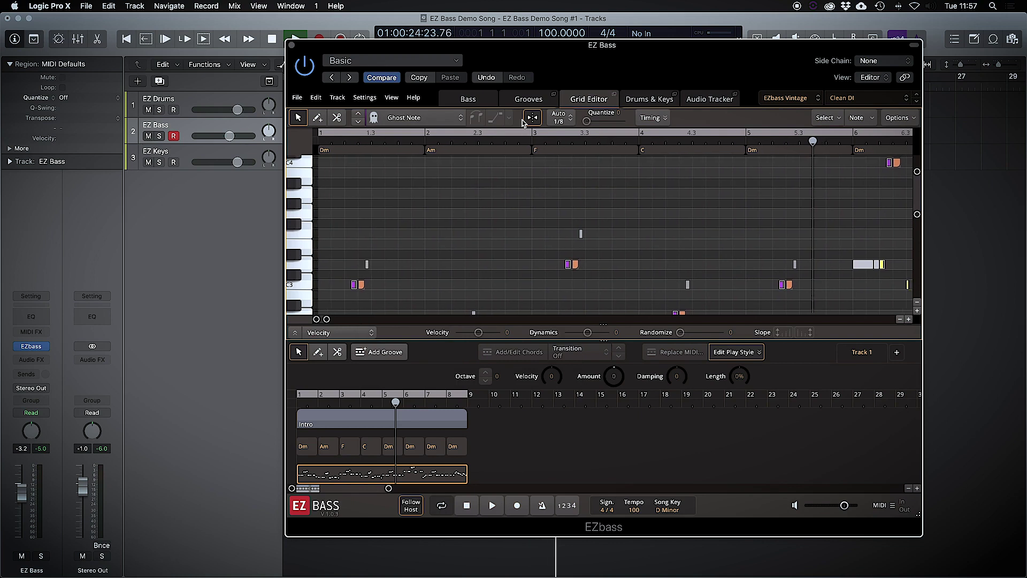
scroll(580, 205, "down", 4)
scroll(581, 205, "right", 1)
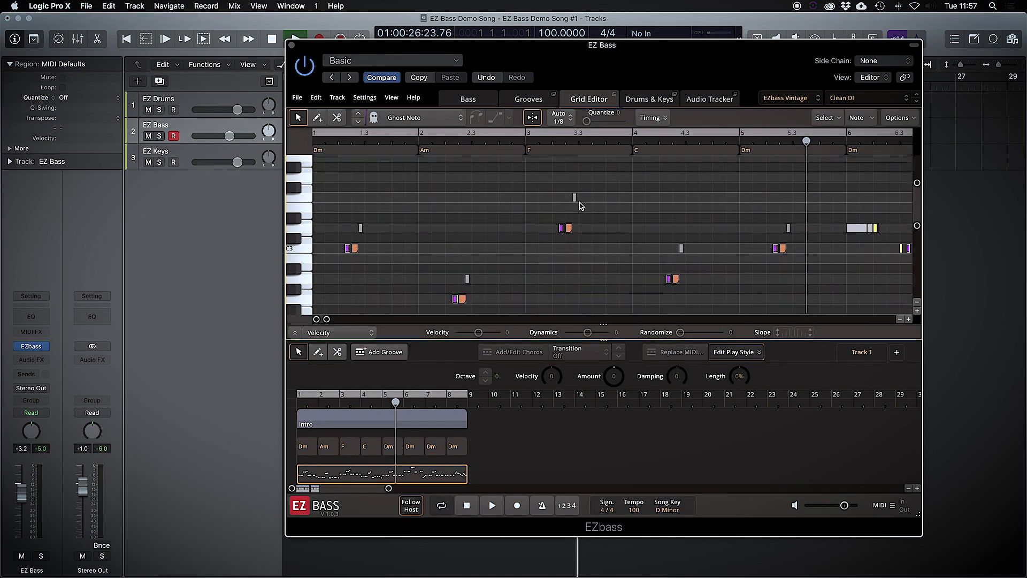
left_click_drag(917, 227, 917, 248)
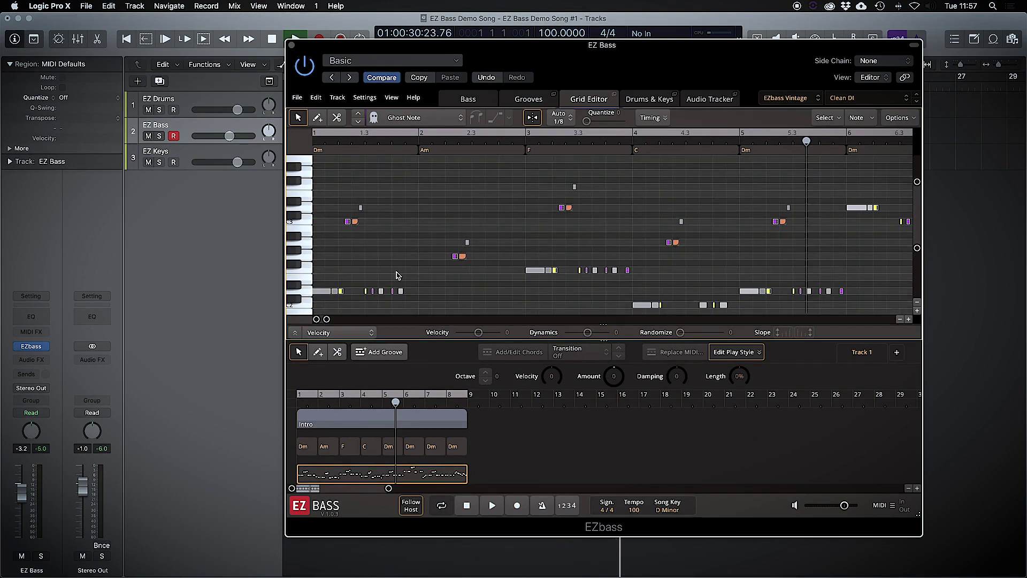
scroll(396, 275, "left", 1)
left_click(327, 291)
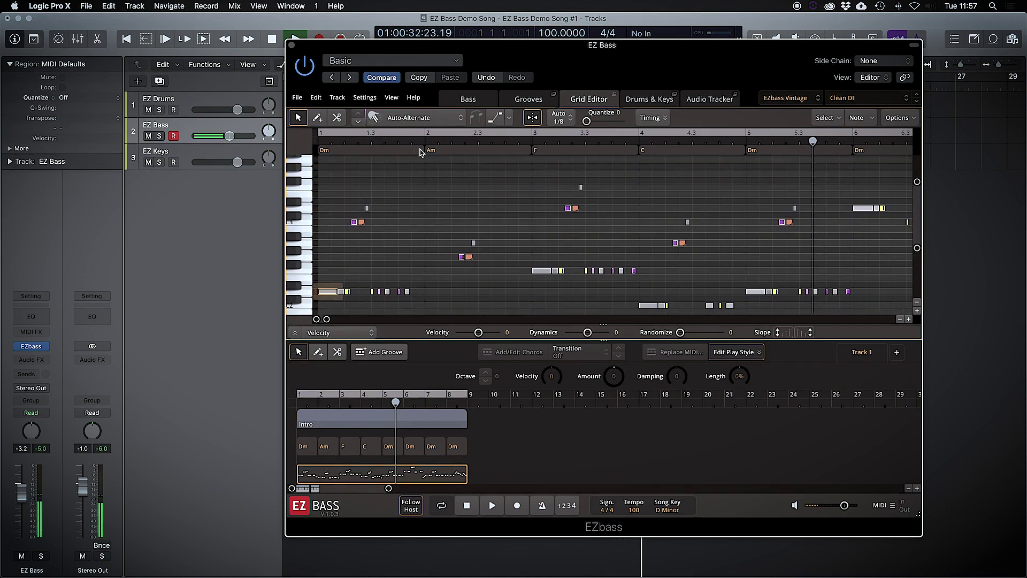
left_click(433, 119)
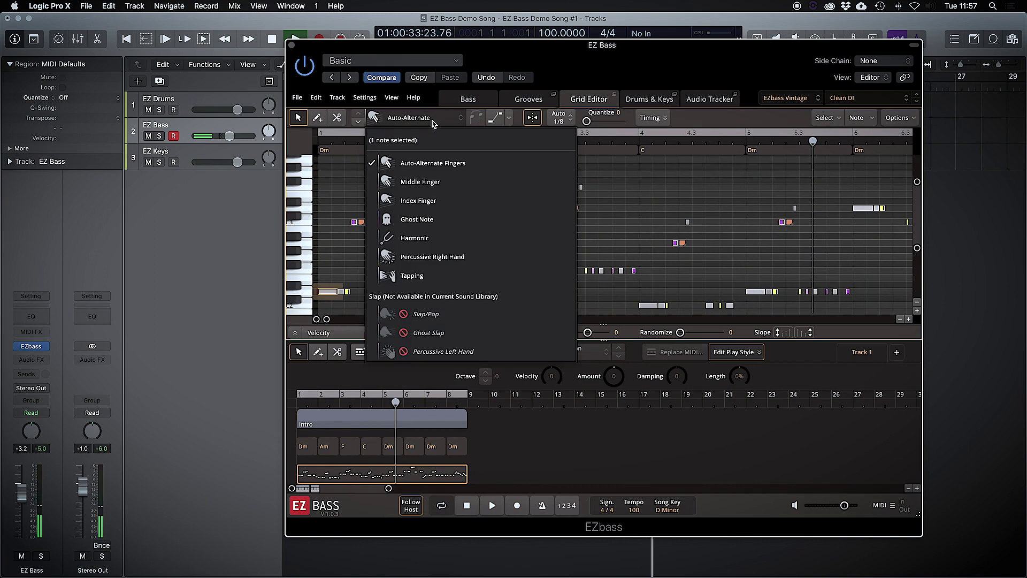
left_click(460, 257)
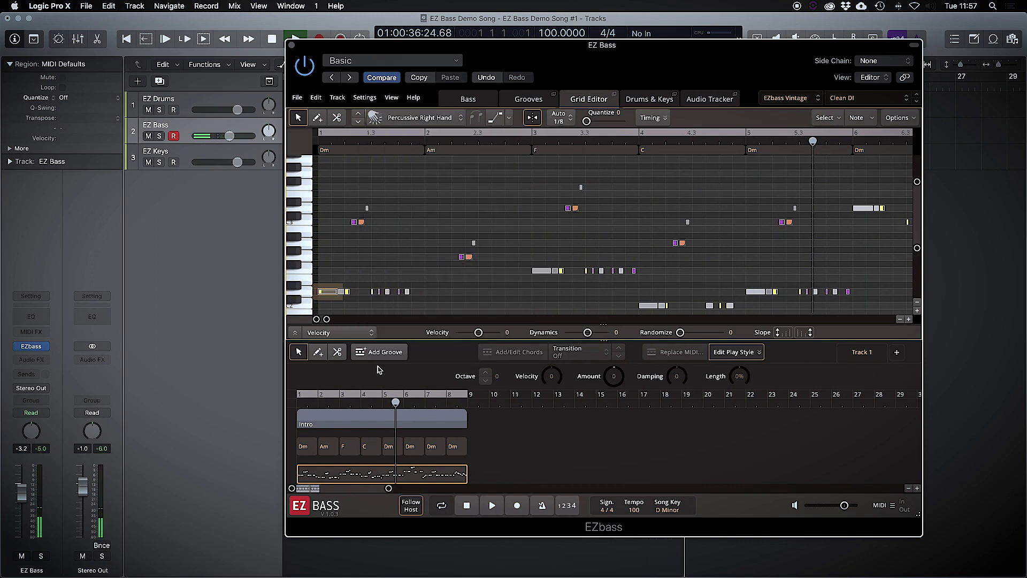
left_click(467, 505)
left_click(489, 506)
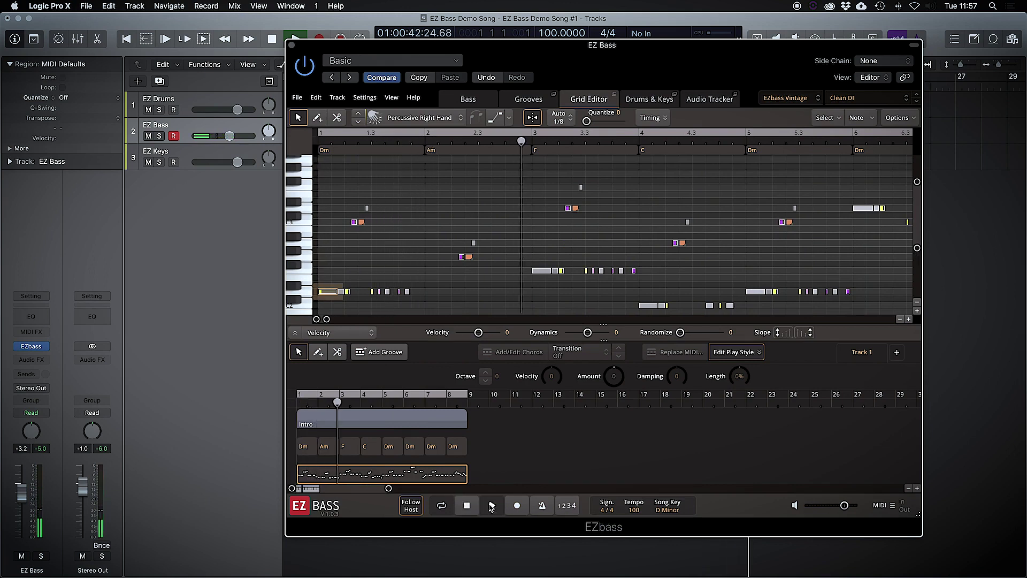
Try Percussive Right Hand on the first three low notes under the F chord in bar 3 and play the passage
left_click_drag(525, 255, 562, 262)
left_click(443, 119)
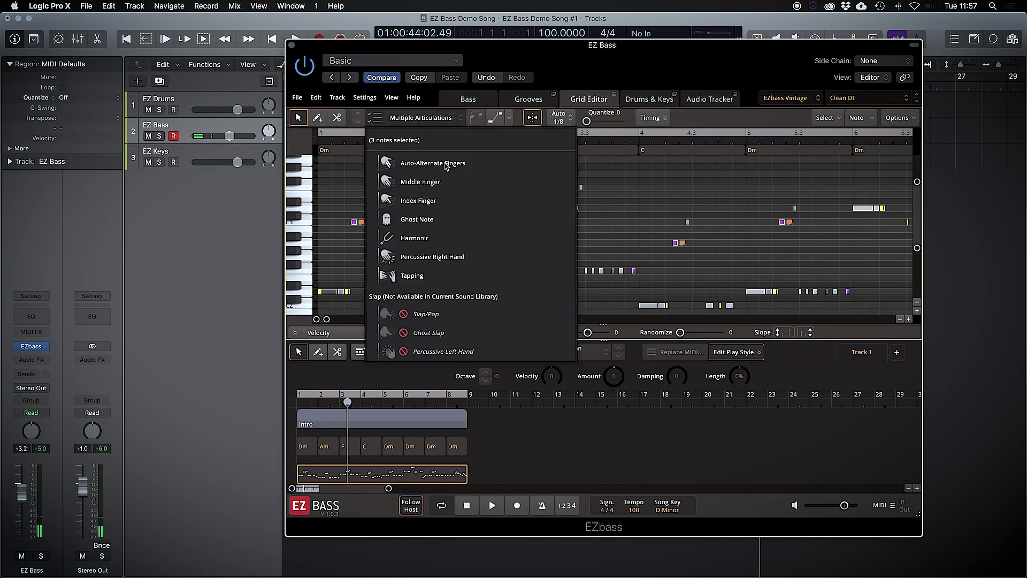
left_click(465, 257)
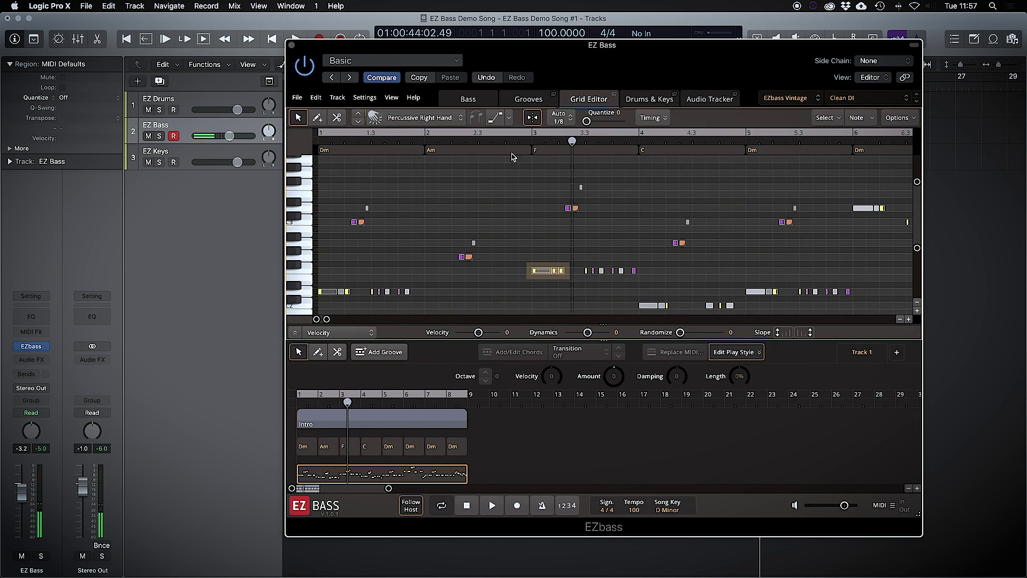
left_click(510, 143)
left_click(497, 512)
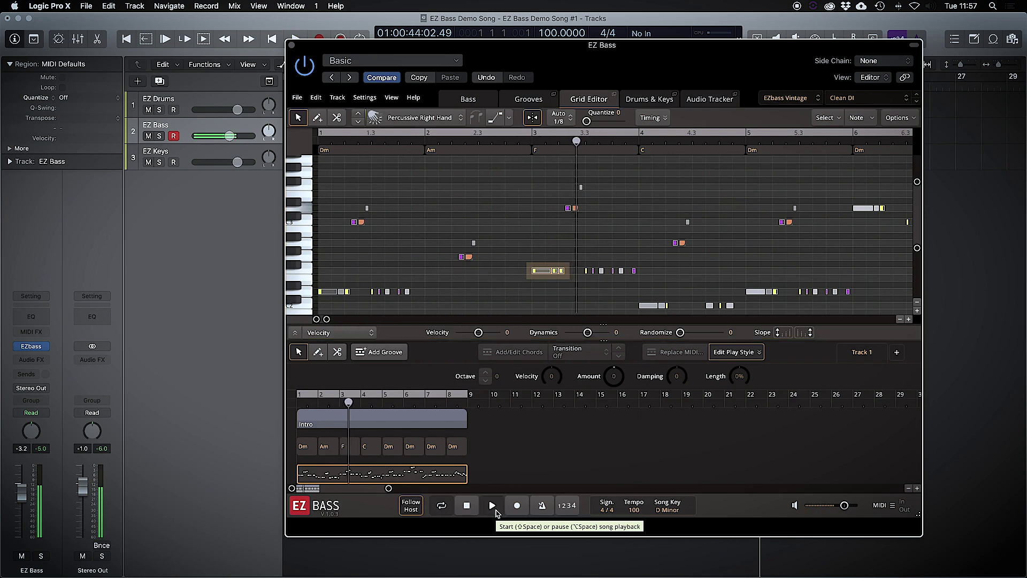
Change the first three low notes of bar 3 to the Harmonic articulation and play the passage back
left_click(525, 266)
left_click(523, 251)
left_click_drag(523, 252, 571, 280)
left_click(407, 122)
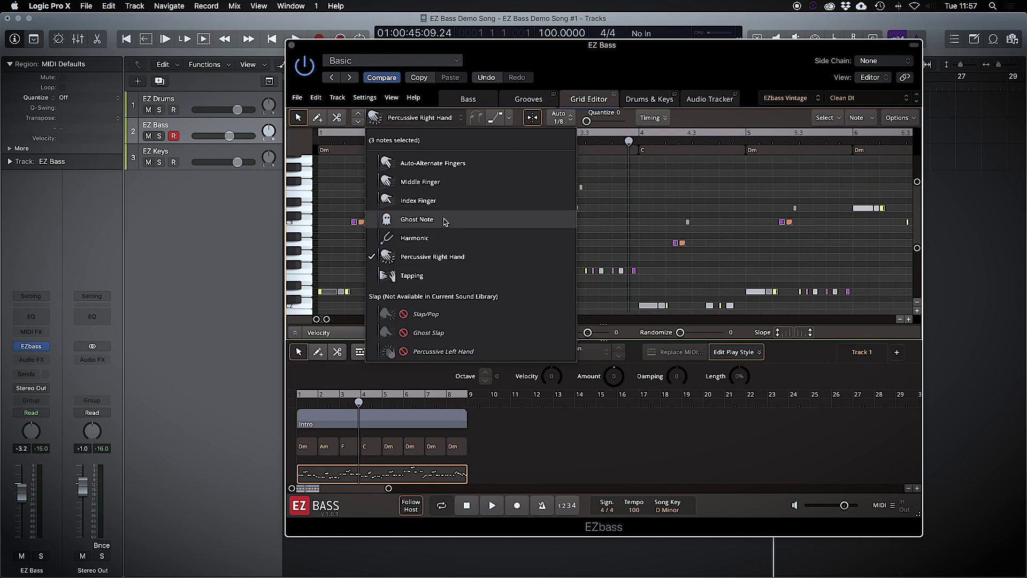
left_click(444, 237)
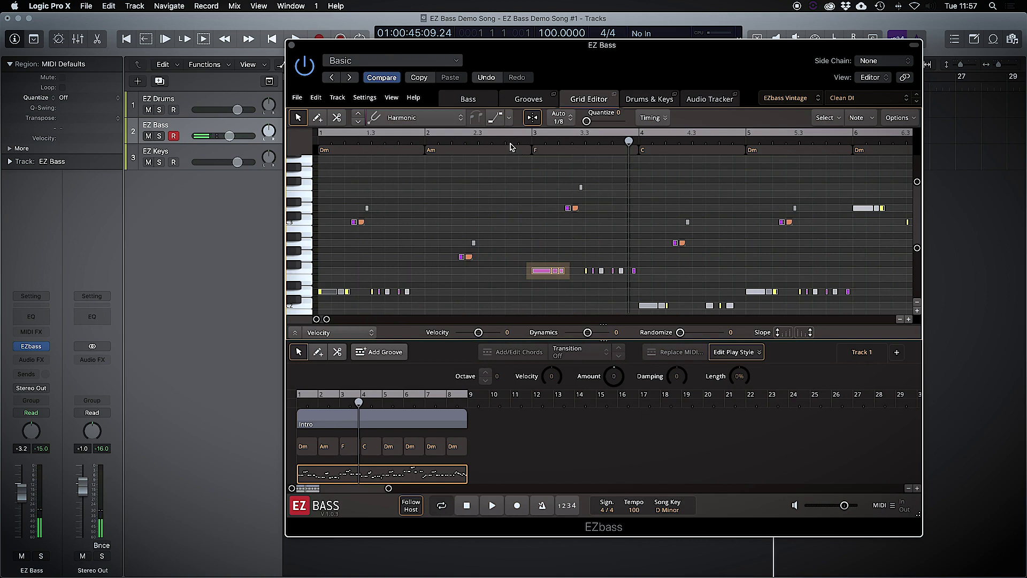
key("space")
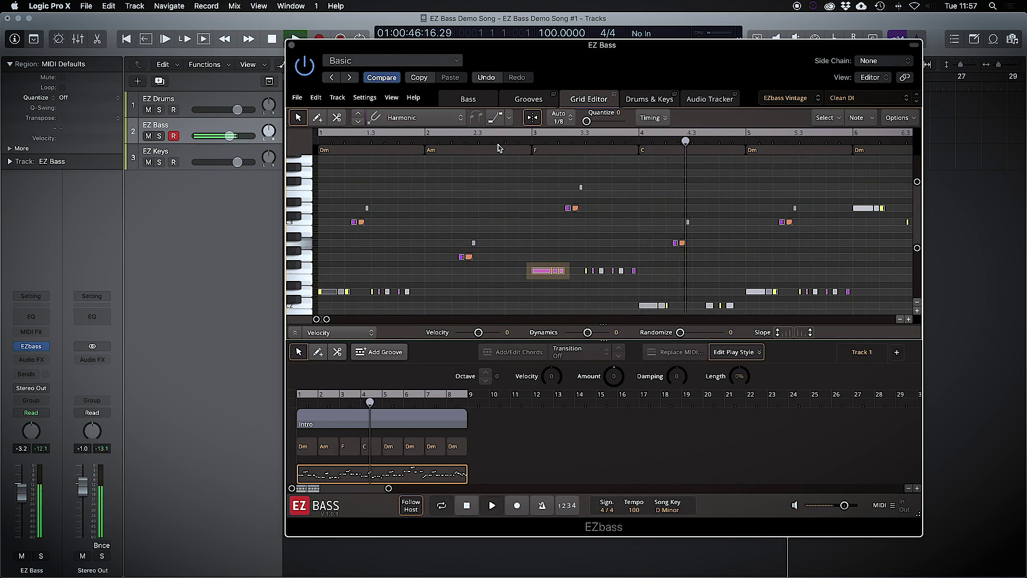
left_click(498, 149)
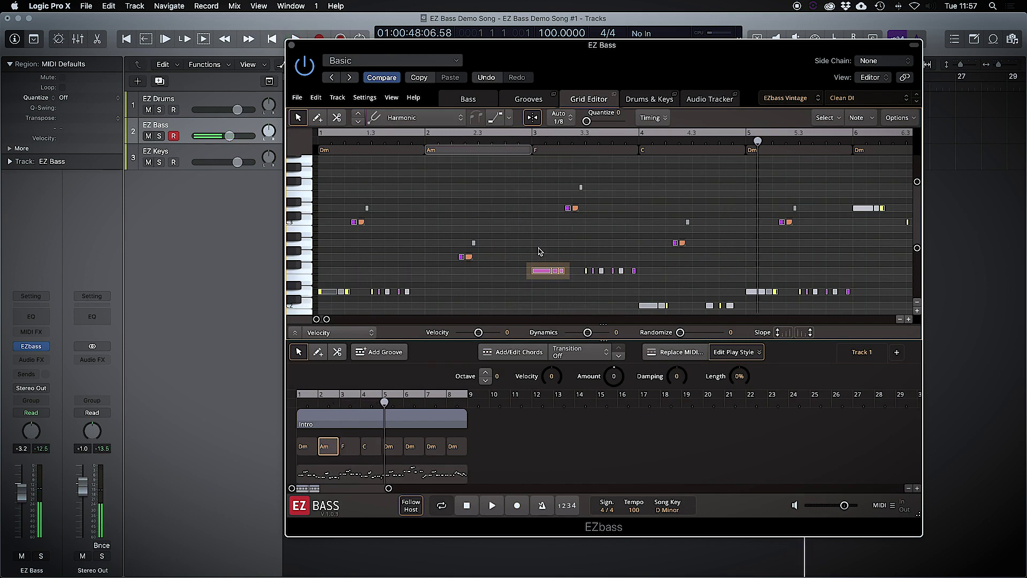
scroll(567, 214, "right", 1)
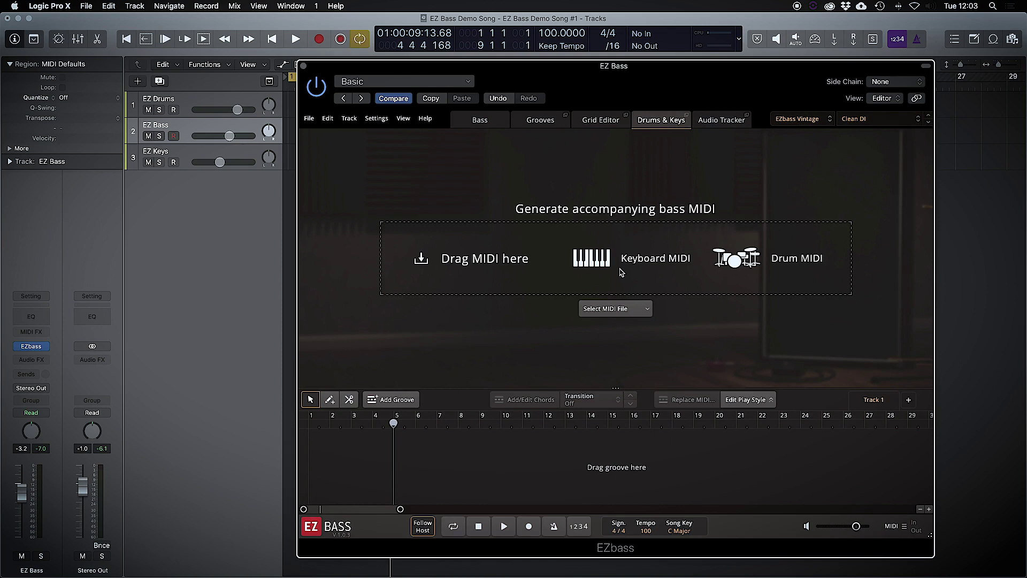
Open EZkeys from the EZ Keys track and bring its song block into EZbass's Drums & Keys as keyboard MIDI
left_click(201, 148)
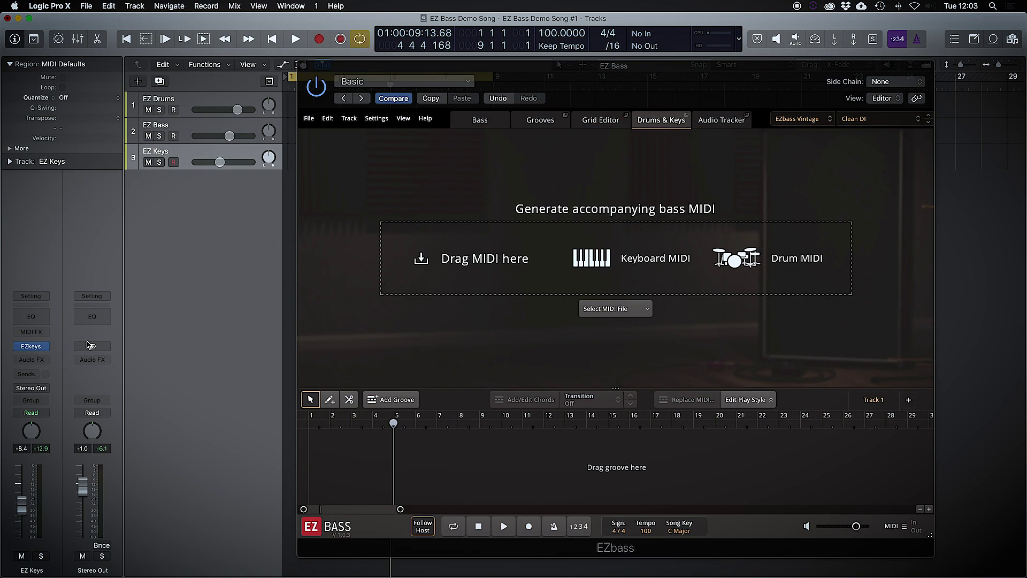
left_click(31, 346)
left_click_drag(699, 138, 327, 74)
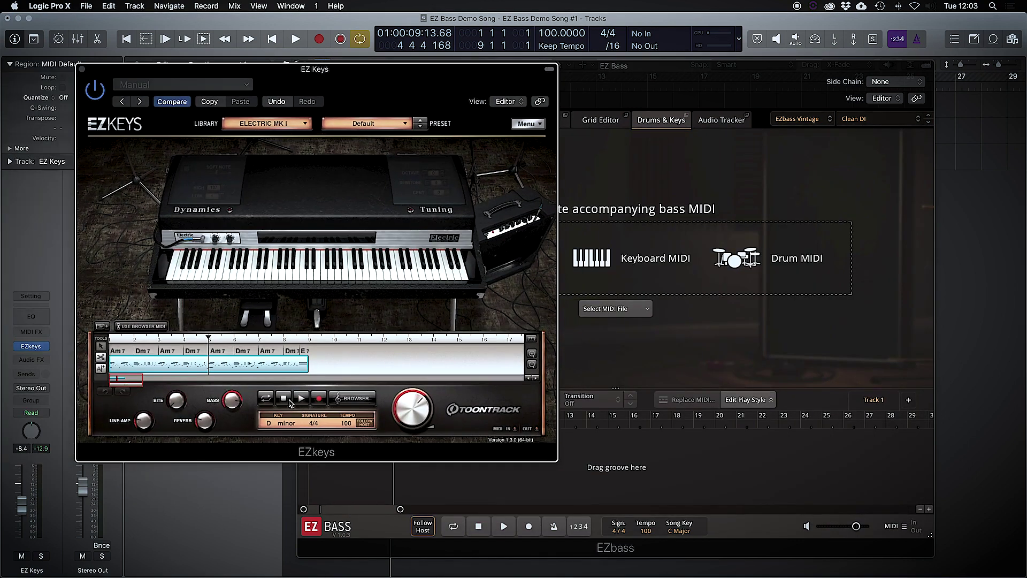
left_click_drag(246, 362, 701, 257)
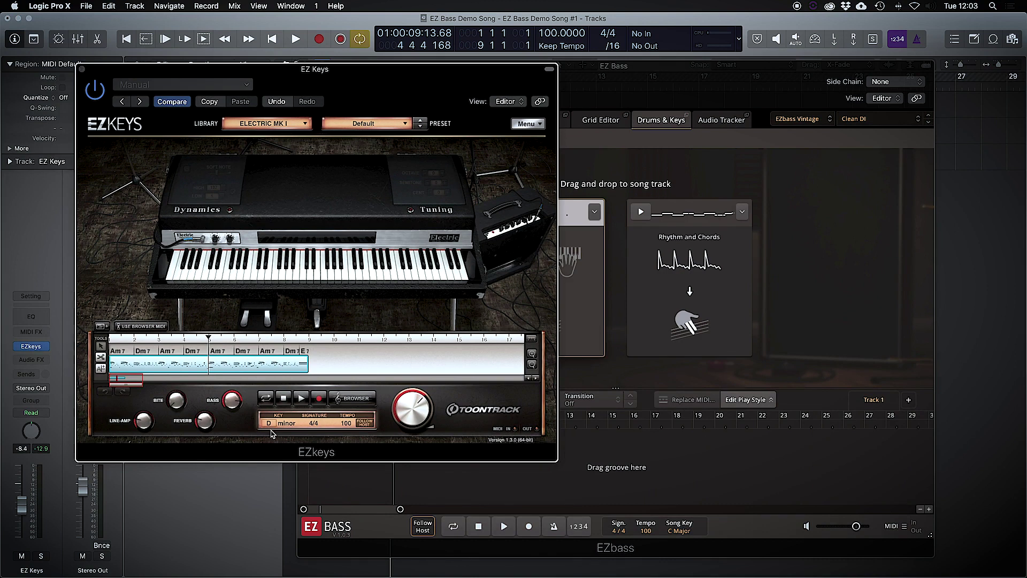
Play the EZkeys song block to hear the electric piano part, stop playback and close EZkeys
left_click(305, 403)
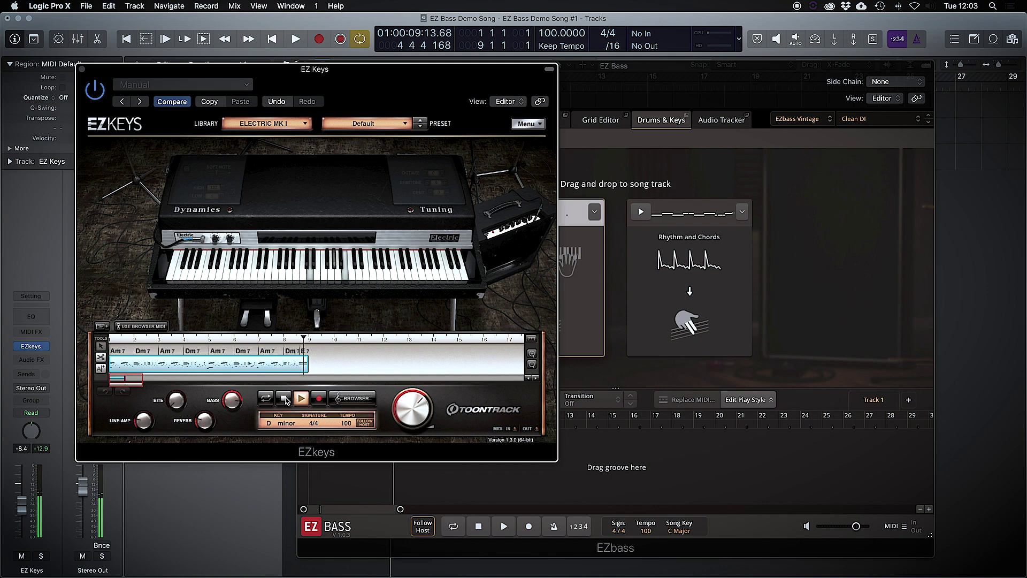
left_click(285, 399)
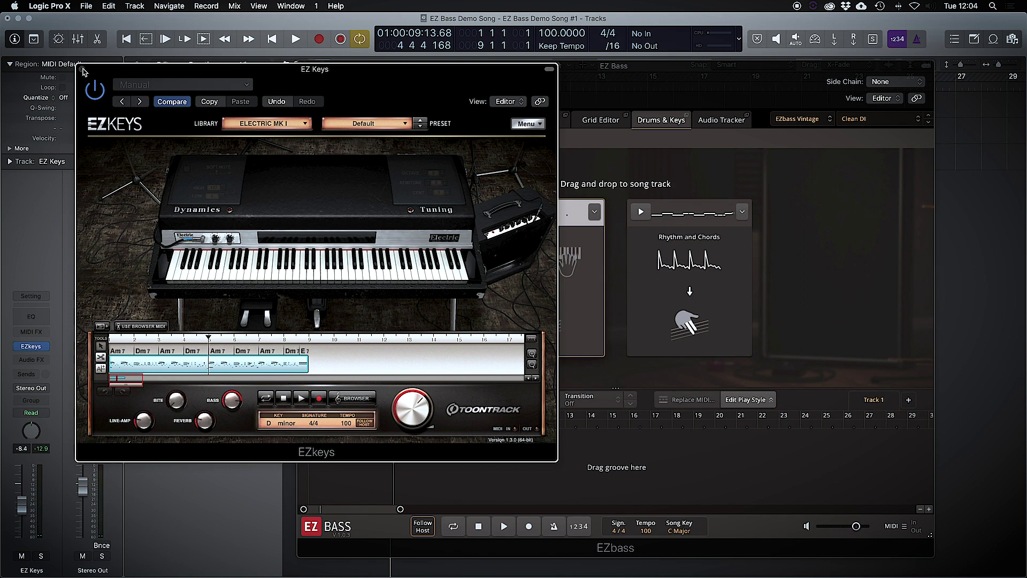
left_click(83, 70)
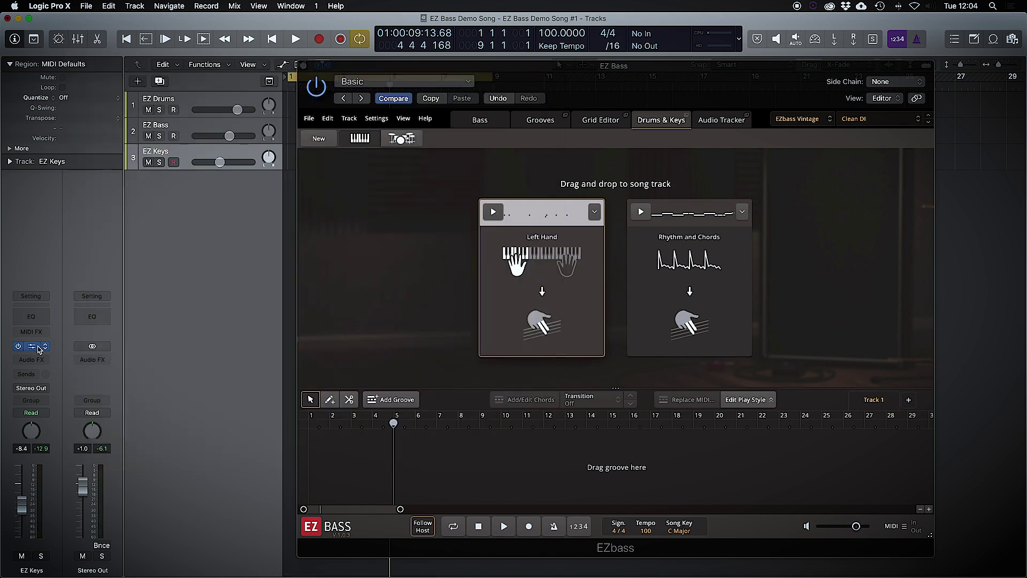
Reopen EZkeys, arrange both plugin windows to uncover the arrangement, and place the EZkeys song block at bar 1 of the EZ Keys track
left_click(38, 348)
left_click_drag(174, 69, 375, 138)
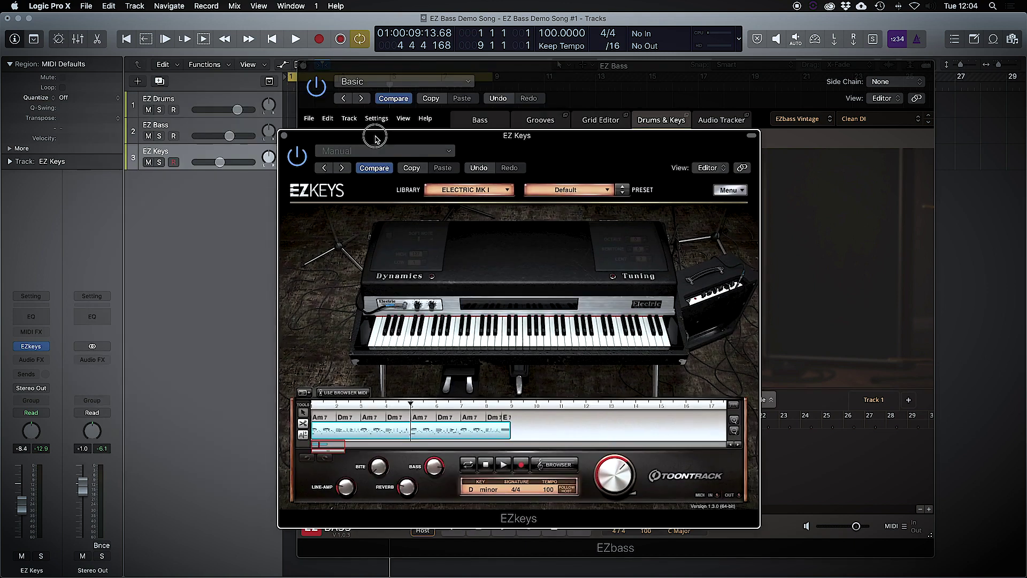
left_click_drag(368, 66, 439, 73)
left_click(337, 138)
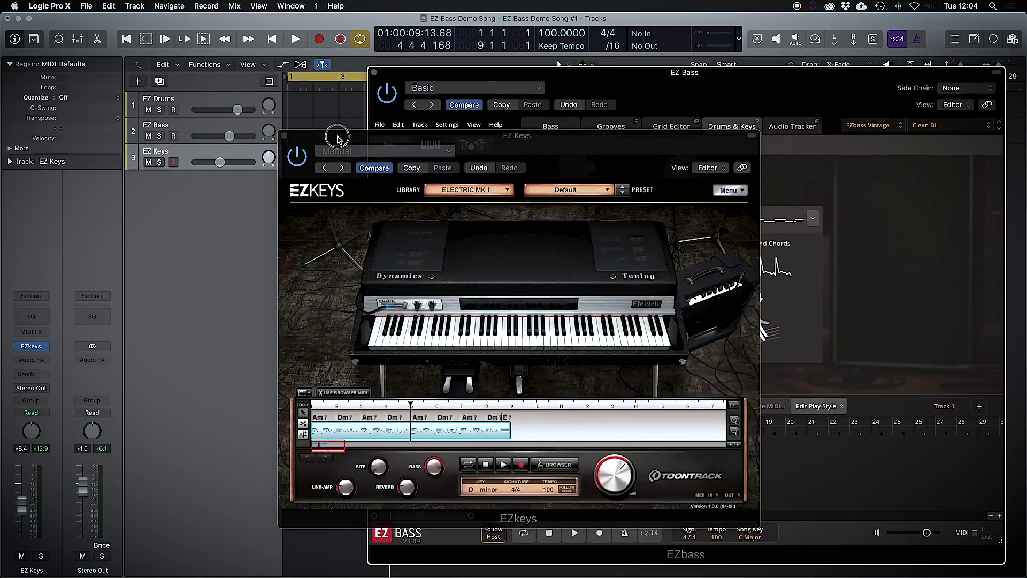
left_click_drag(337, 138, 447, 148)
left_click_drag(429, 444, 291, 160)
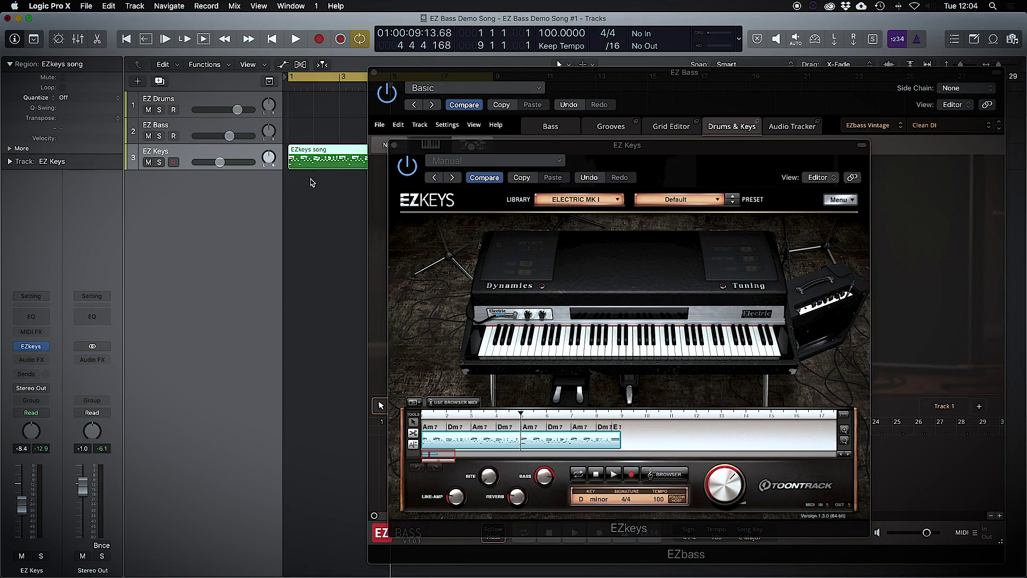
Close EZkeys, reposition the EZbass window, and preview the Left Hand and Rhythm and Chords bass lines in Drums & Keys
left_click(395, 145)
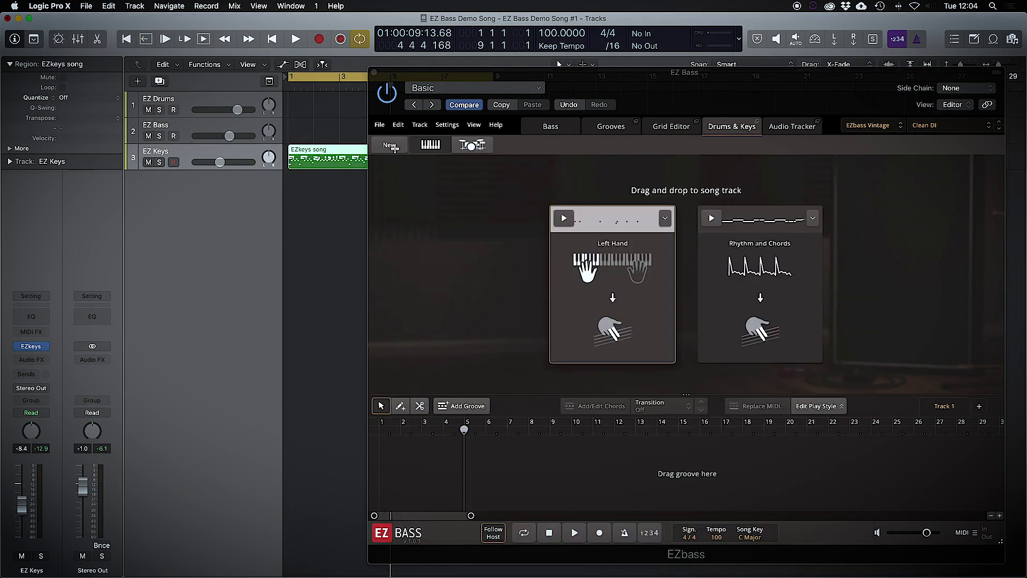
left_click_drag(472, 80, 306, 64)
left_click(397, 202)
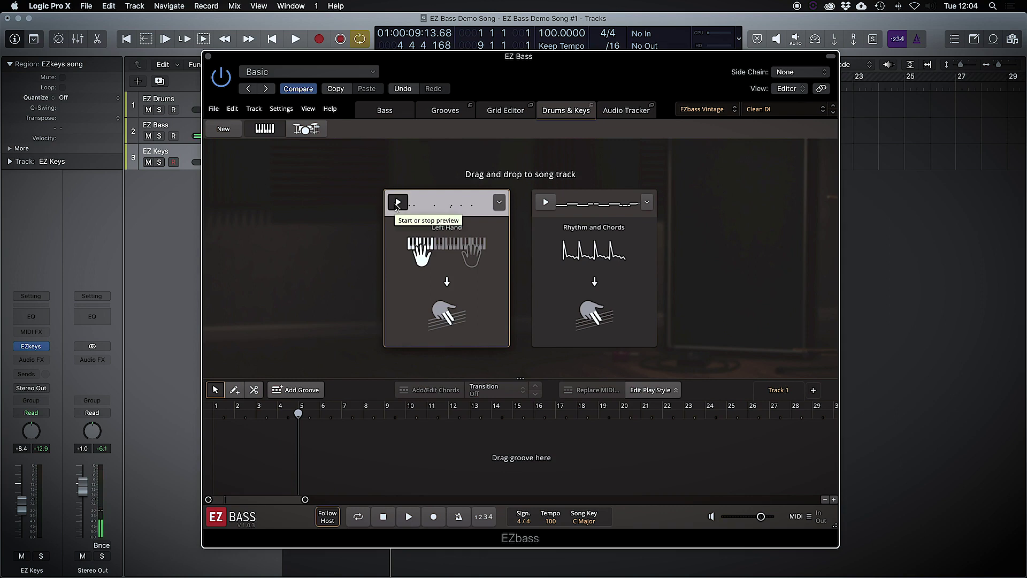
left_click(500, 203)
left_click(500, 203)
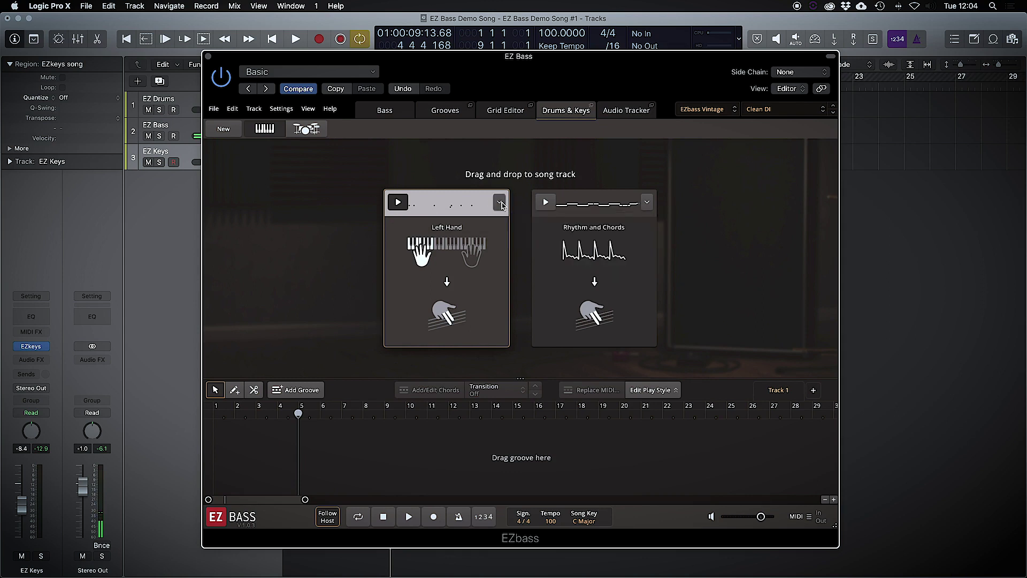
left_click(547, 204)
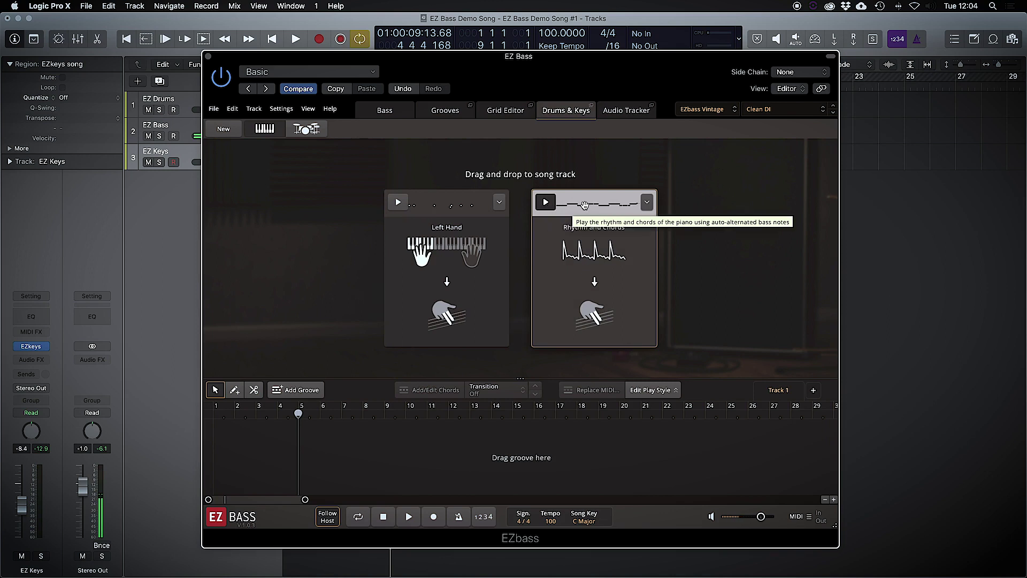
Move the EZbass window to uncover the tracks, then play the song with the previewed bass line and stop playback
left_click_drag(272, 58, 385, 73)
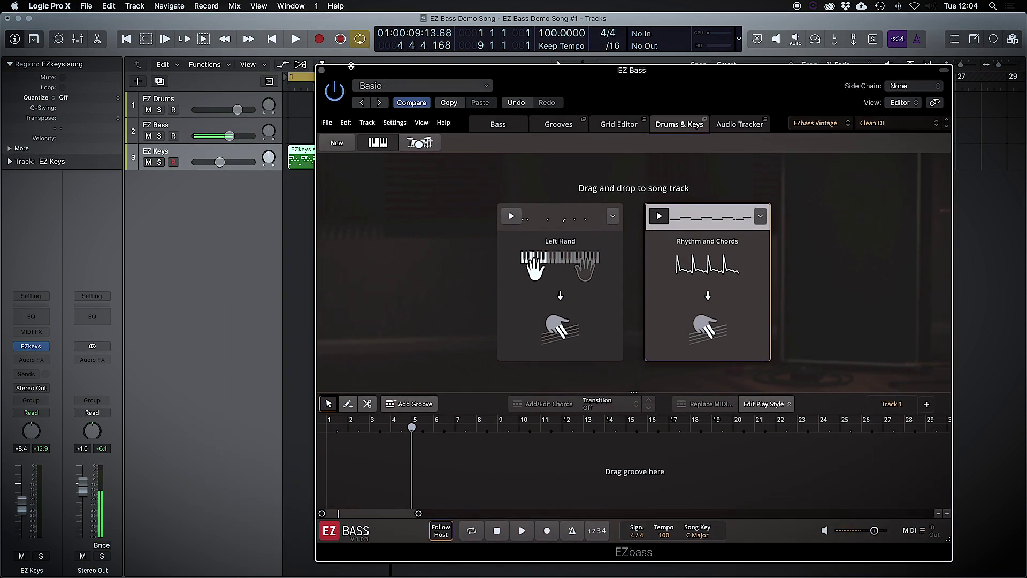
left_click(296, 39)
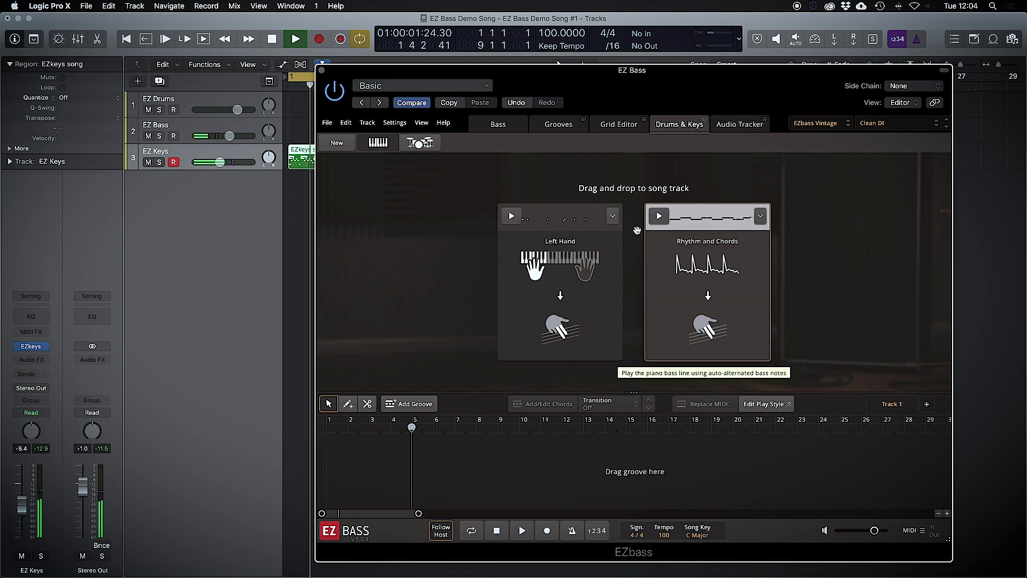
left_click(620, 169)
key("space")
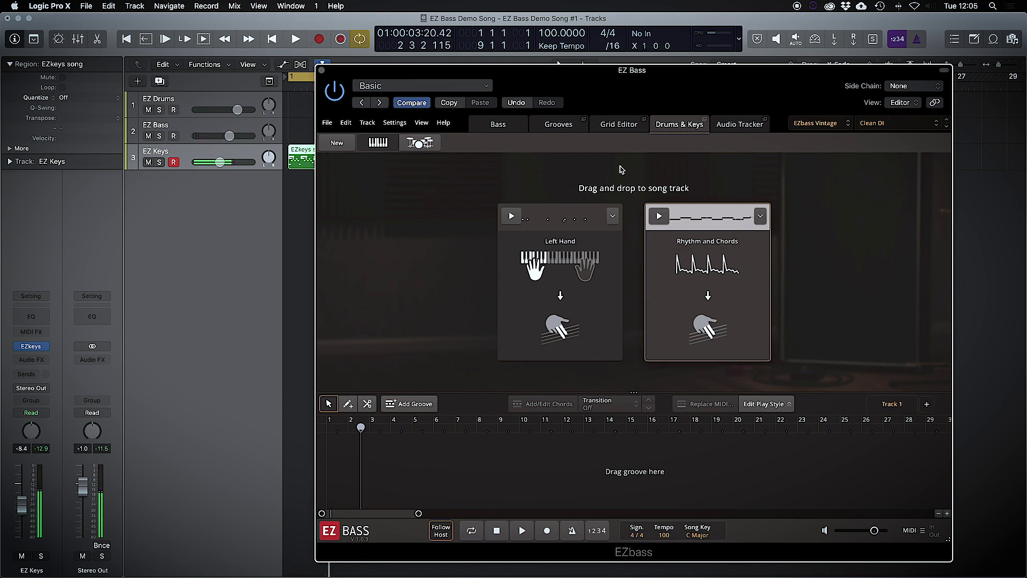
Show grooves similar to the Rhythm and Chords bass line and preview Chorus 02 from Danger 130 BPM
left_click(759, 218)
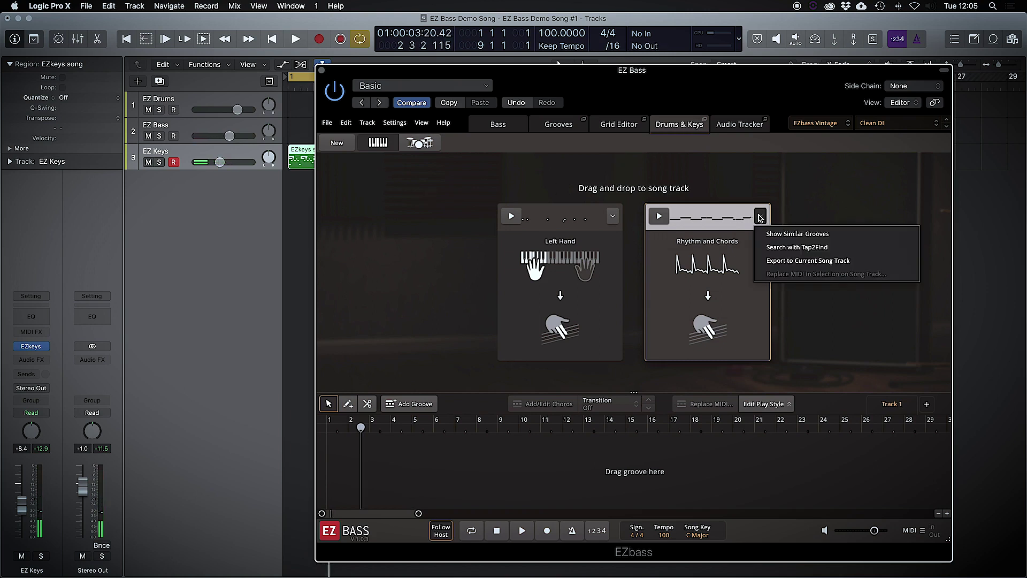
left_click(770, 232)
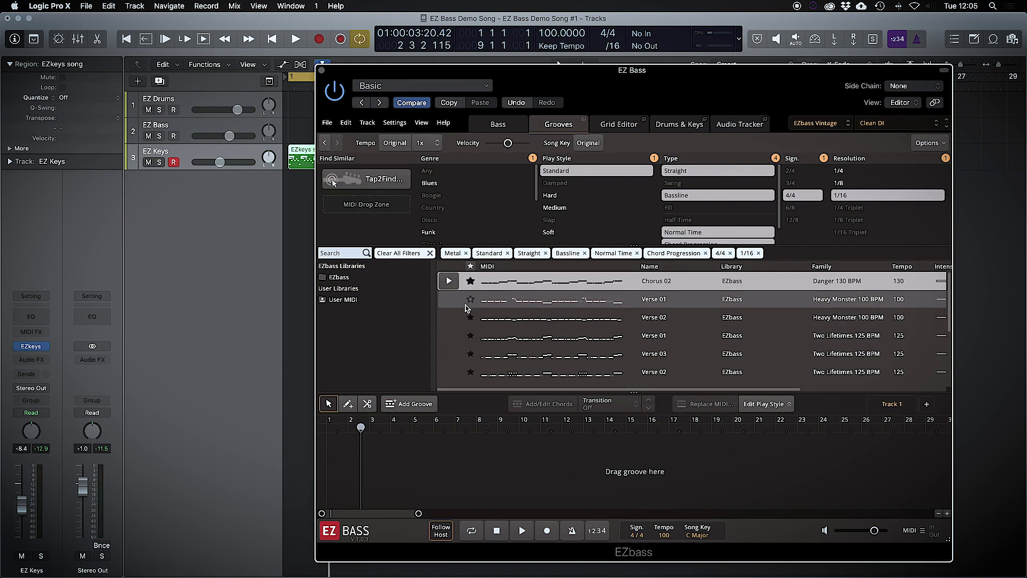
left_click(448, 281)
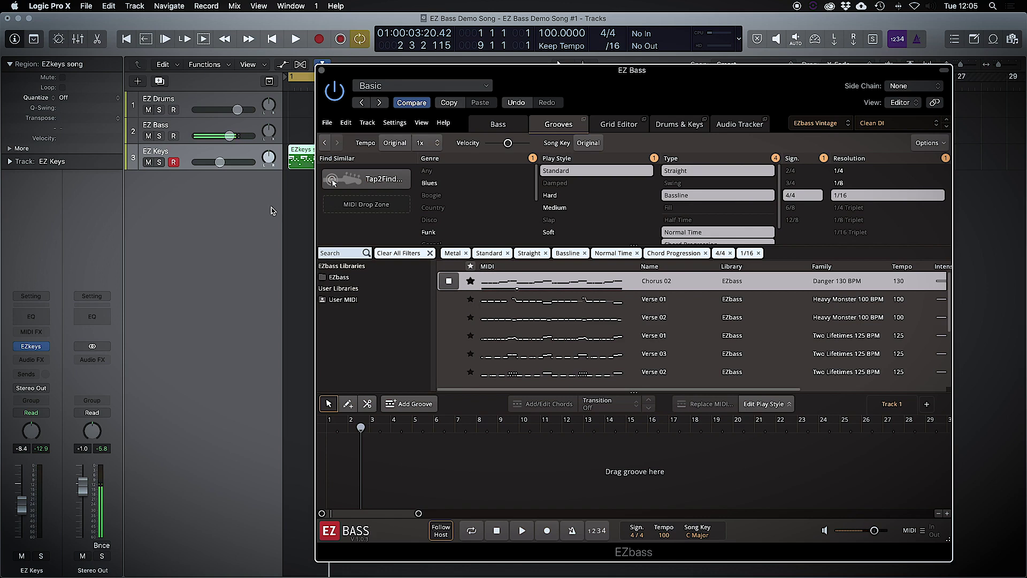
left_click(451, 281)
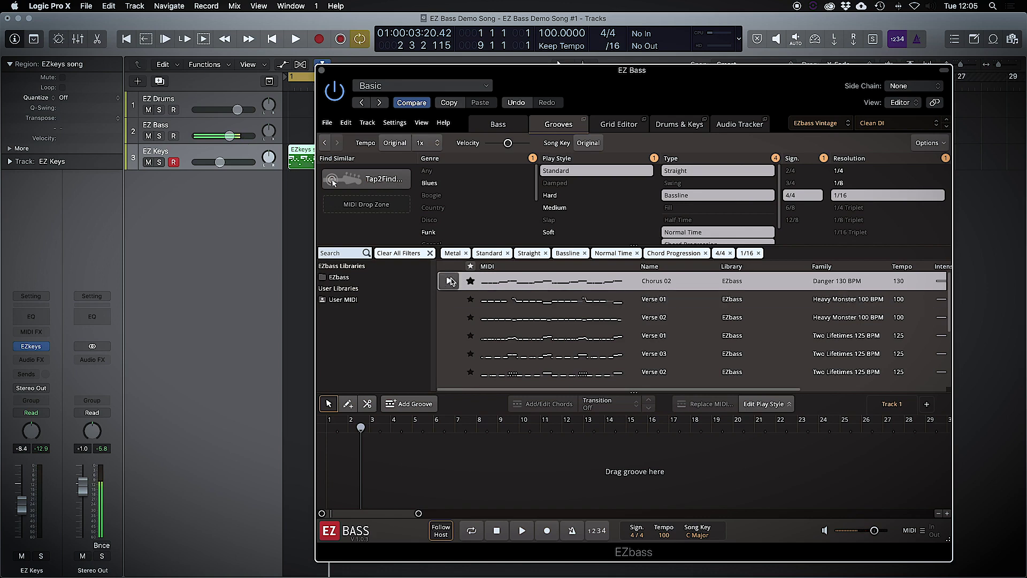
Play the song from the start while auditioning Chorus 02 and several verse grooves from Heavy Monster and Two Lifetimes
left_click(273, 38)
left_click(448, 281)
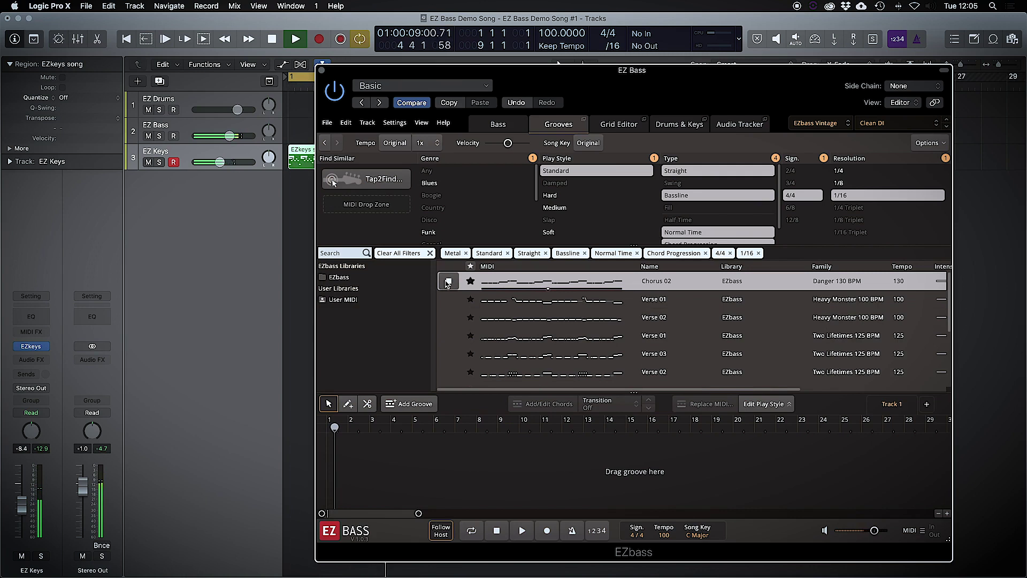
left_click(448, 319)
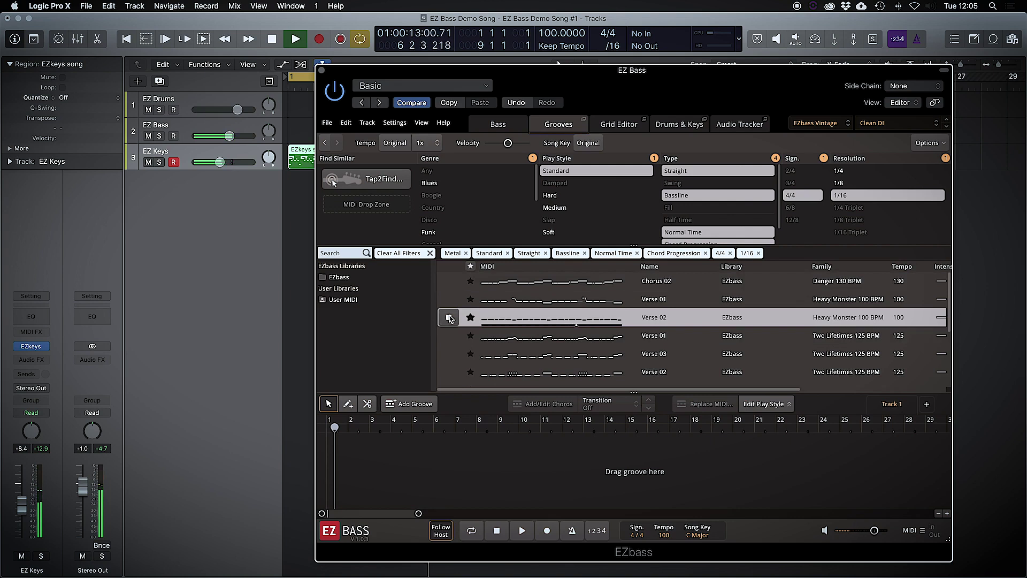
left_click(448, 336)
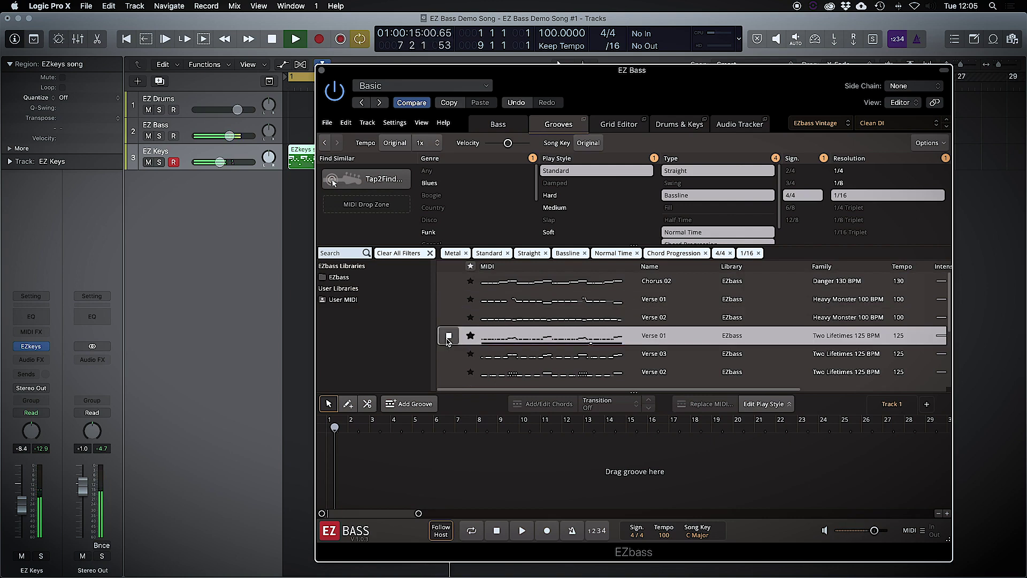
left_click(450, 372)
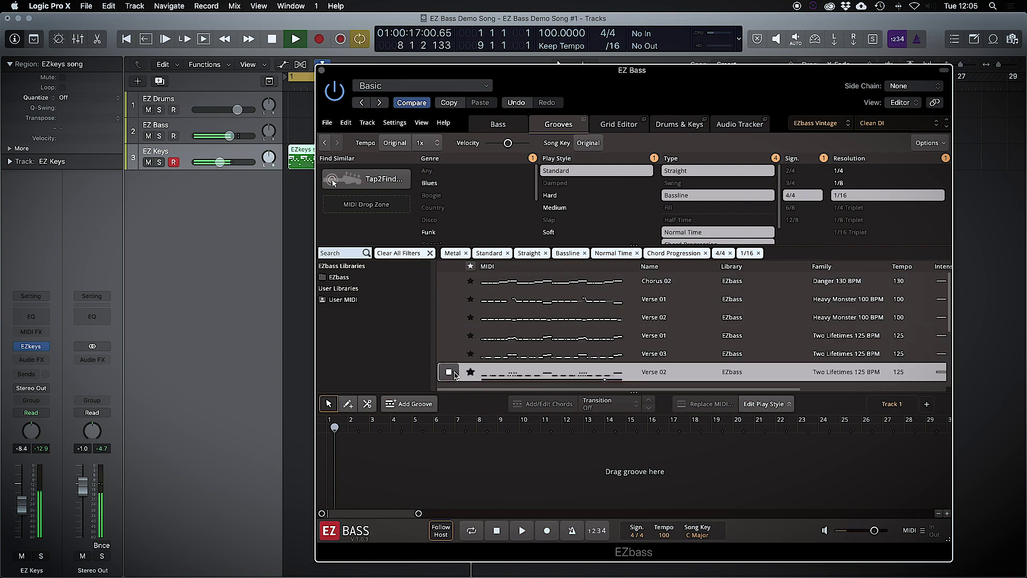
scroll(454, 342, "down", 3)
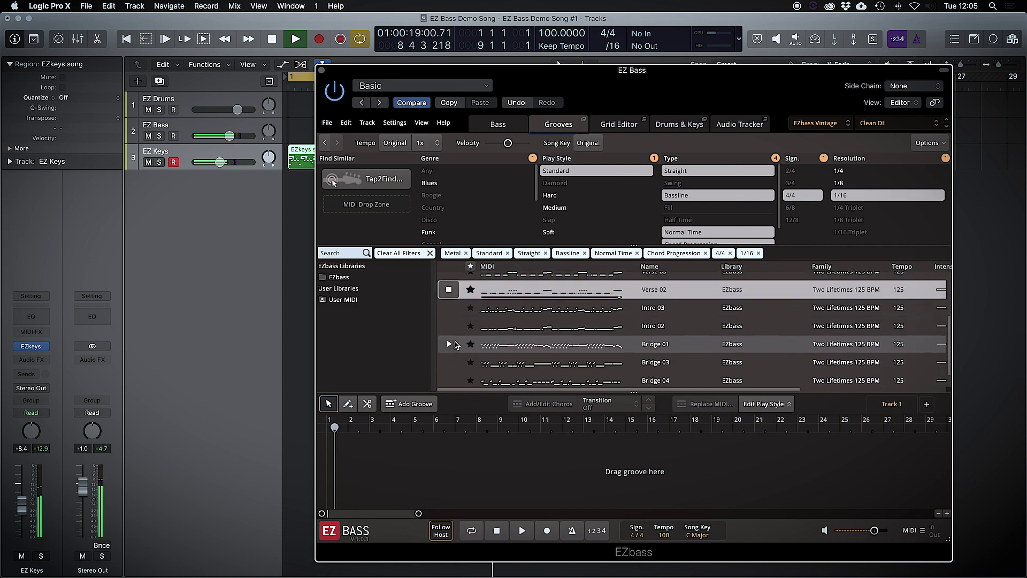
scroll(455, 342, "up", 3)
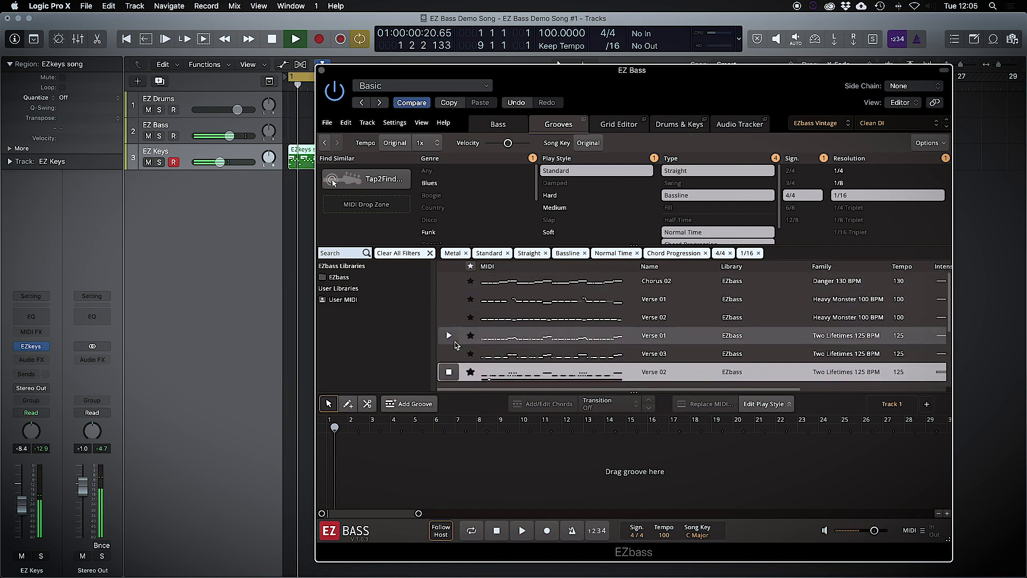
Clear all groove filters, filter the genre to Funk, and preview Verse 03 from '80s Lesson 116 BPM against the song
left_click(429, 254)
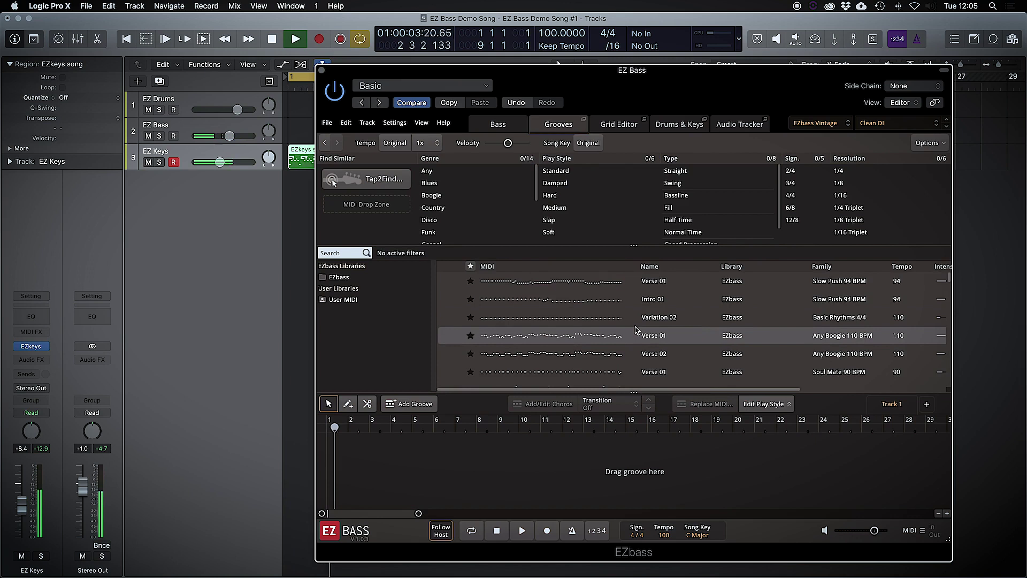
left_click(452, 231)
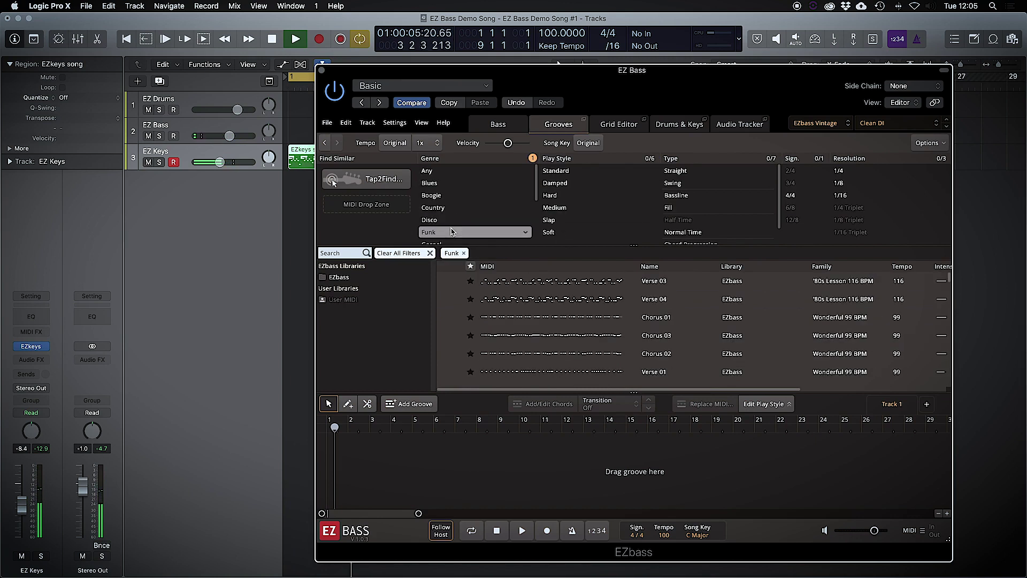
left_click(533, 288)
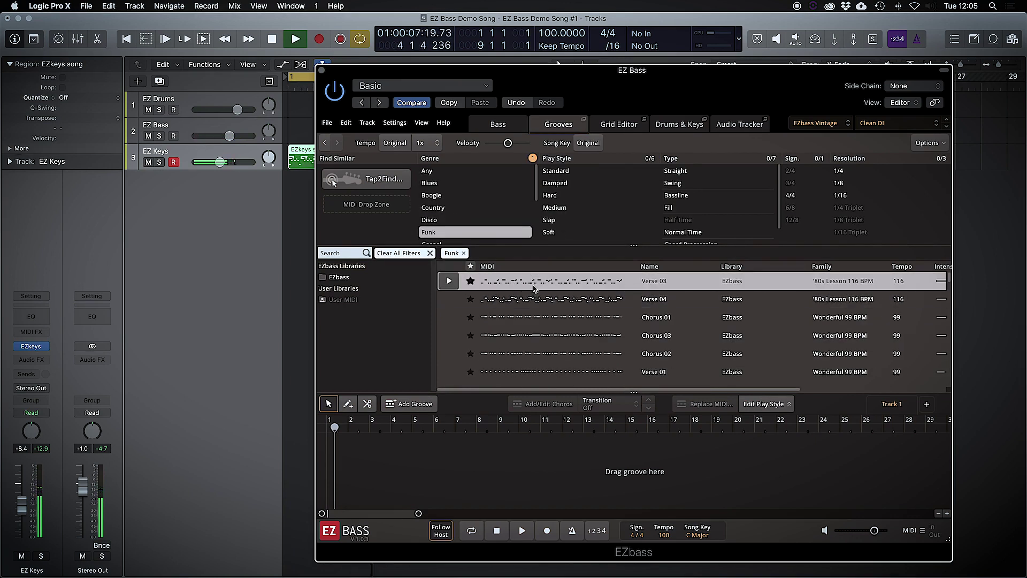
left_click(451, 283)
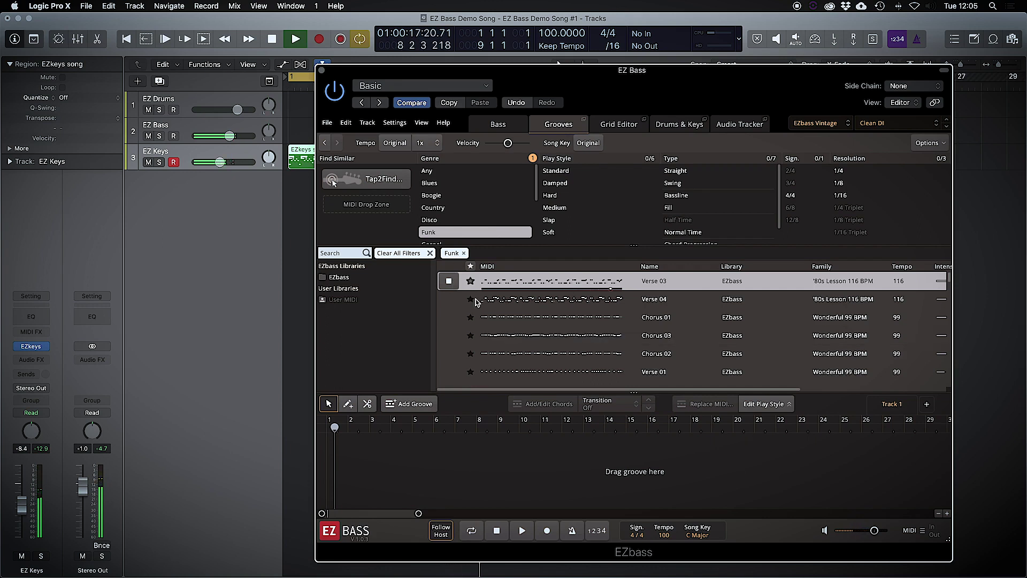
Set the song key to D minor and replay the Funk groove Verse 03 with the song from the start
left_click(698, 534)
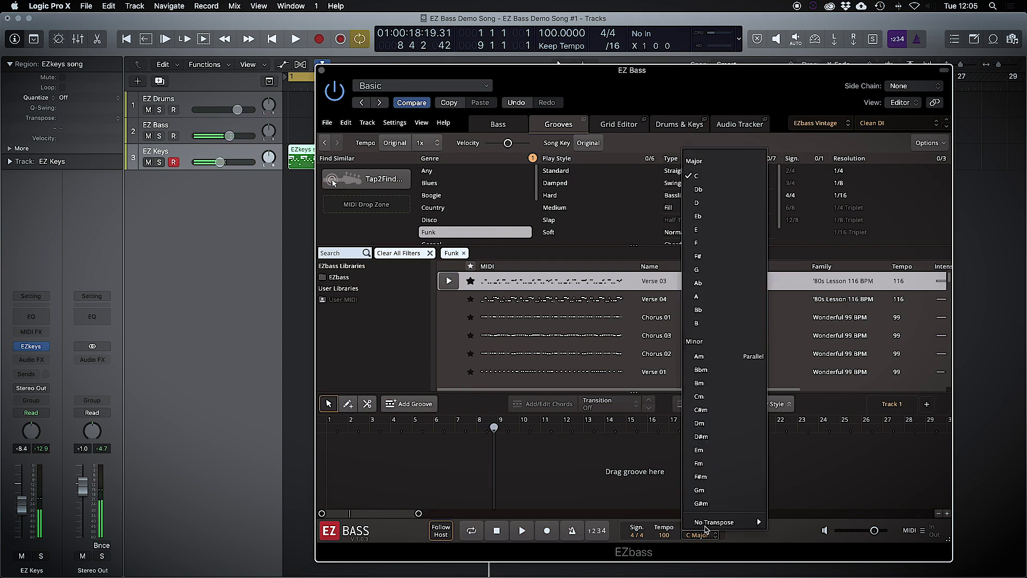
left_click(729, 422)
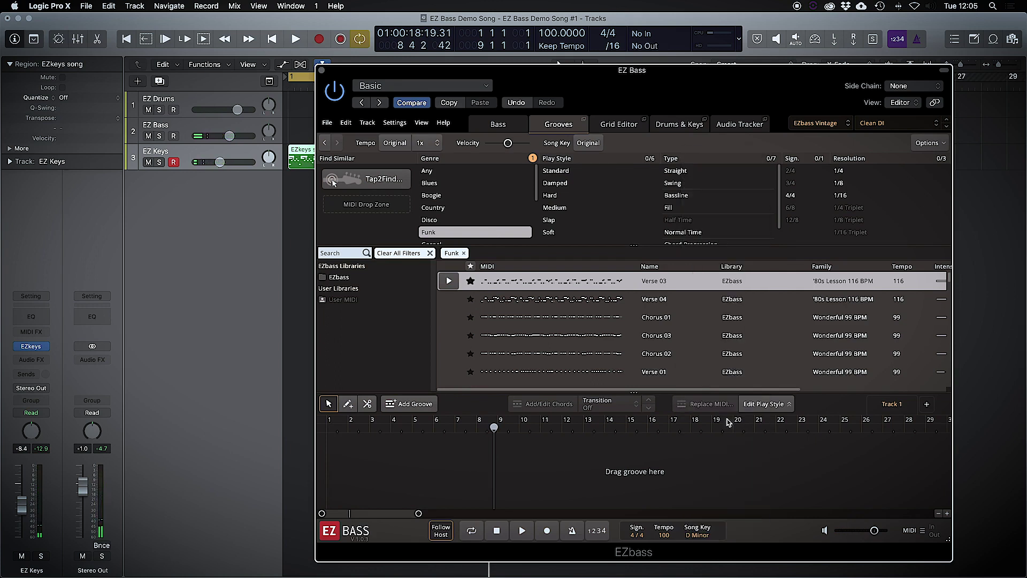
left_click(448, 280)
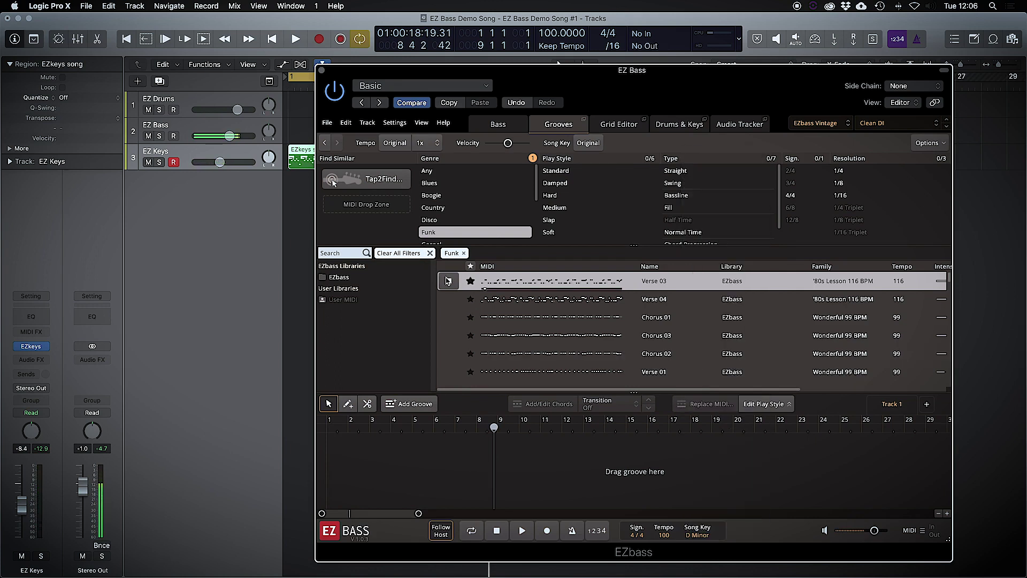
left_click(271, 39)
left_click(296, 39)
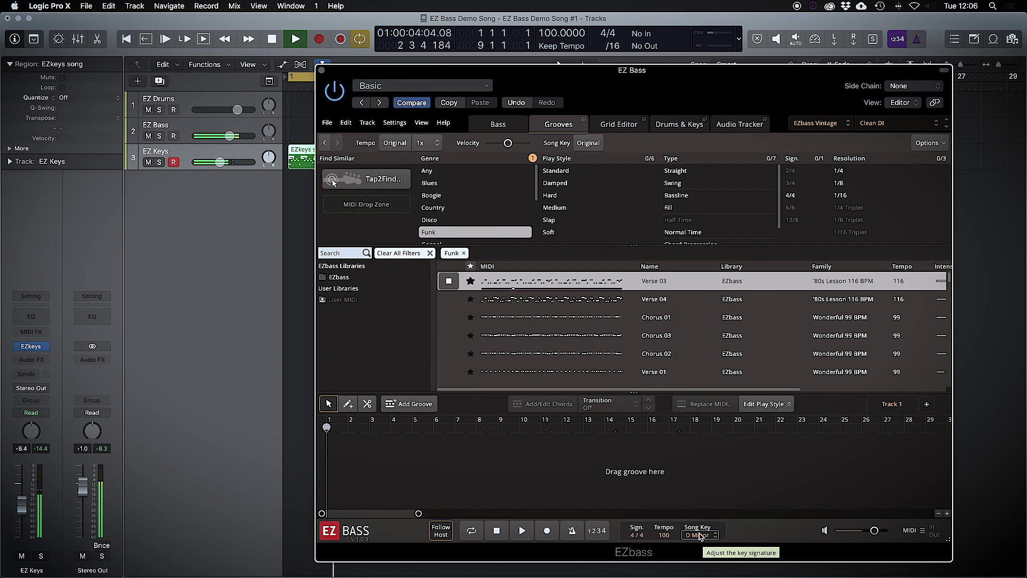
Return to Drums & Keys and search for matching grooves from the Left Hand bass line with Tap2Find
left_click(633, 124)
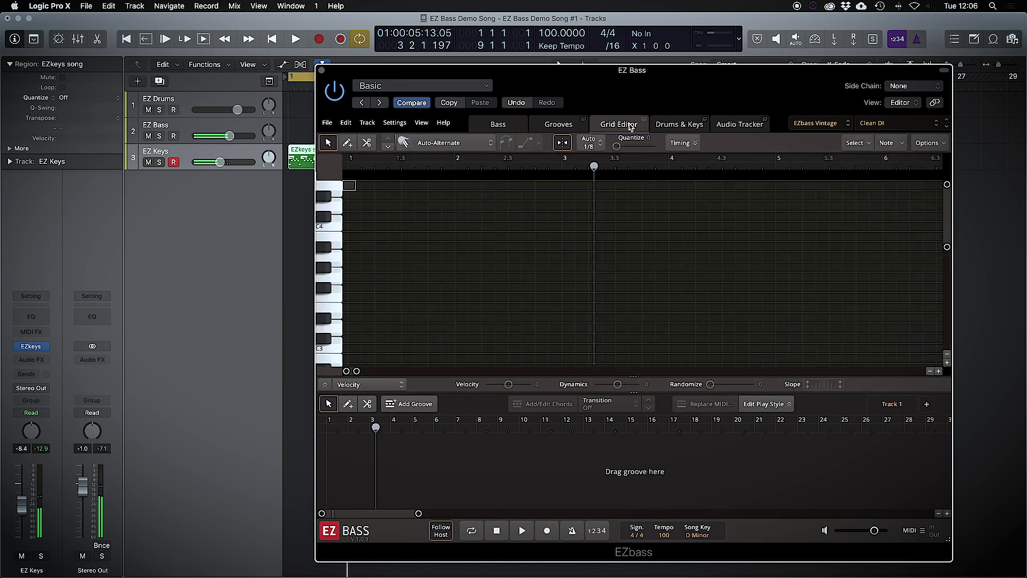
left_click(671, 124)
left_click(761, 218)
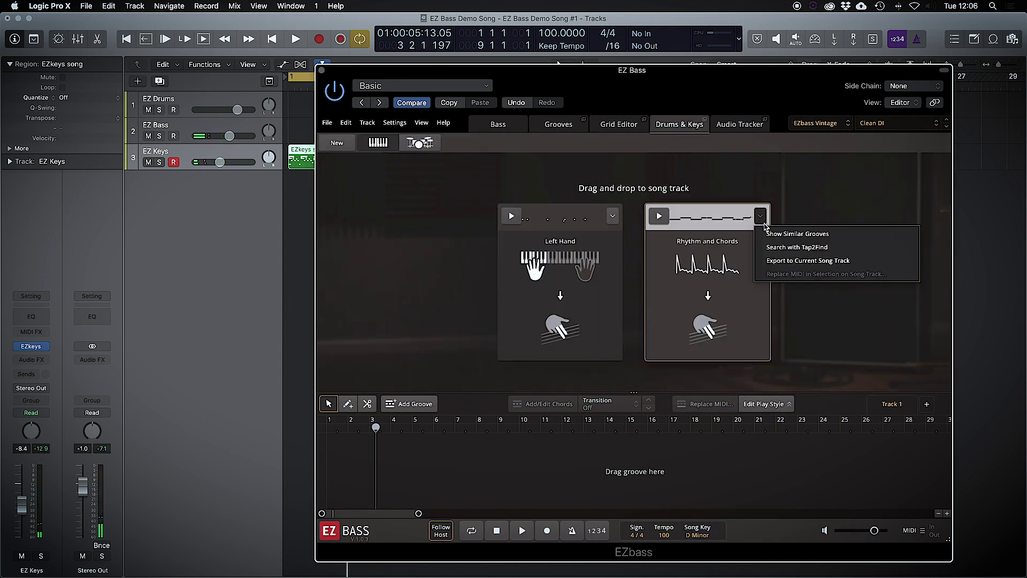
left_click(531, 259)
left_click(593, 216)
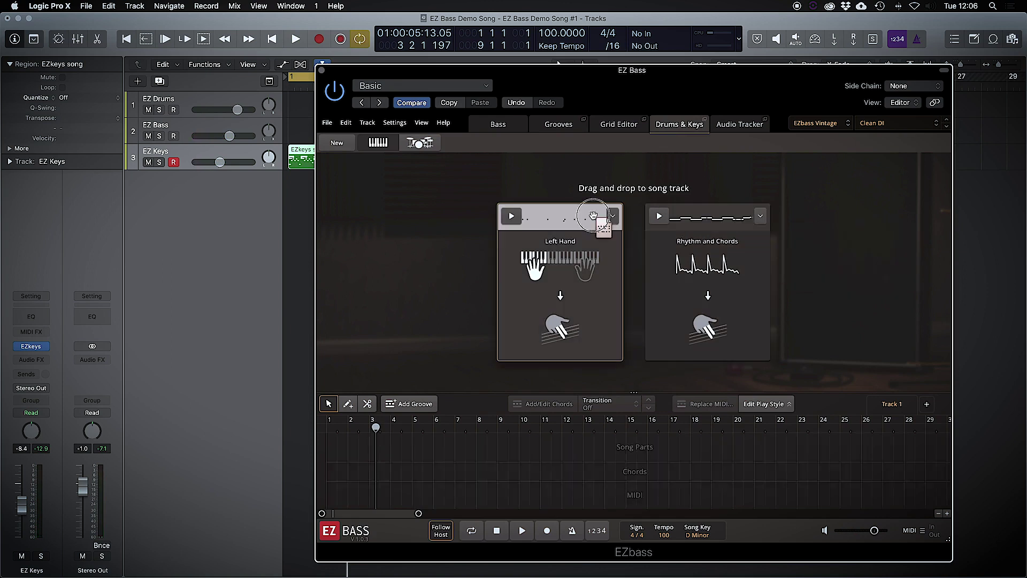
left_click(517, 218)
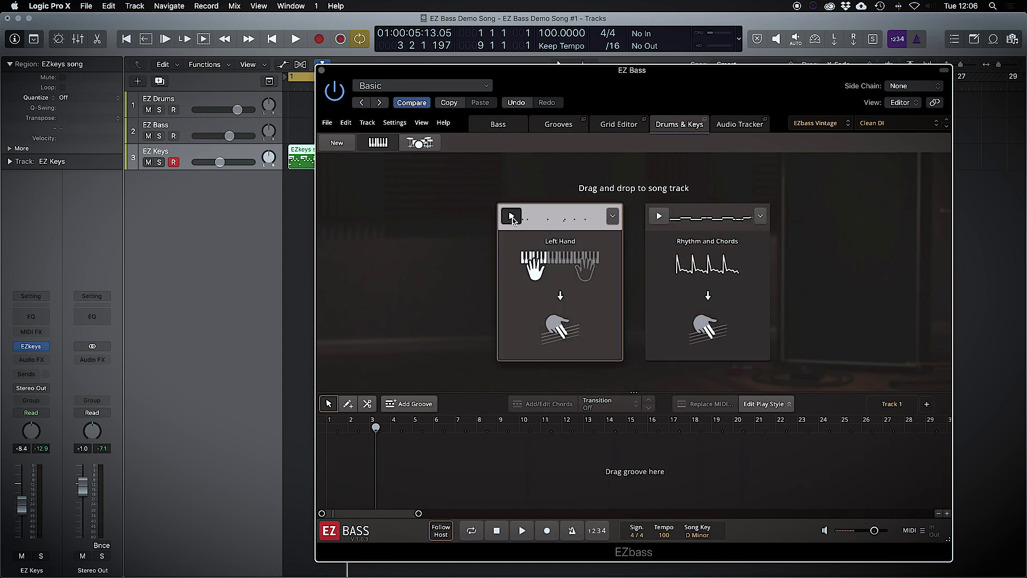
left_click(610, 219)
left_click(627, 243)
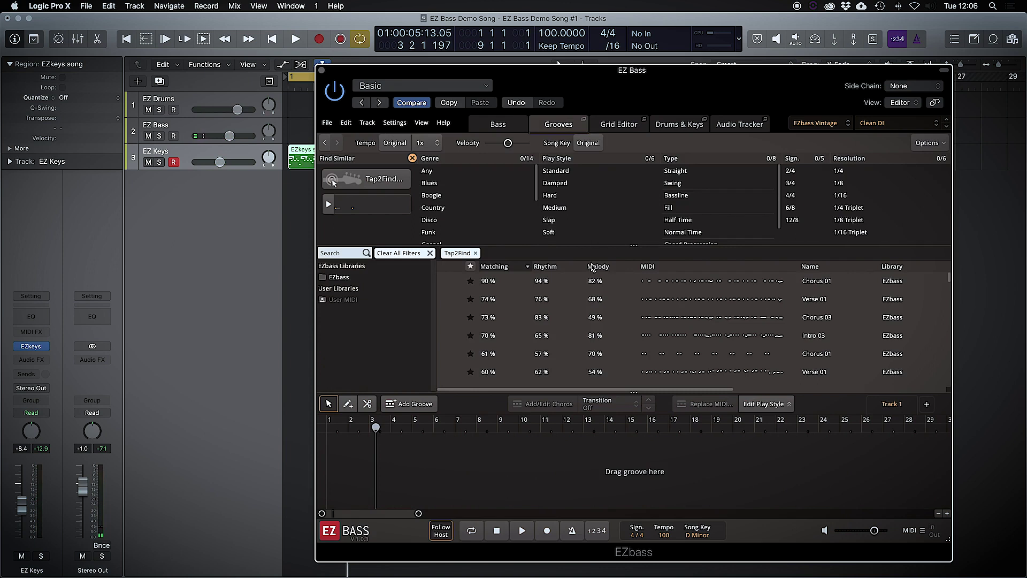
Open the Tap2Find recorder, tap a two-bar rhythm with Click Rhythm over the song played from the start, and switch to Record Melody
left_click(368, 182)
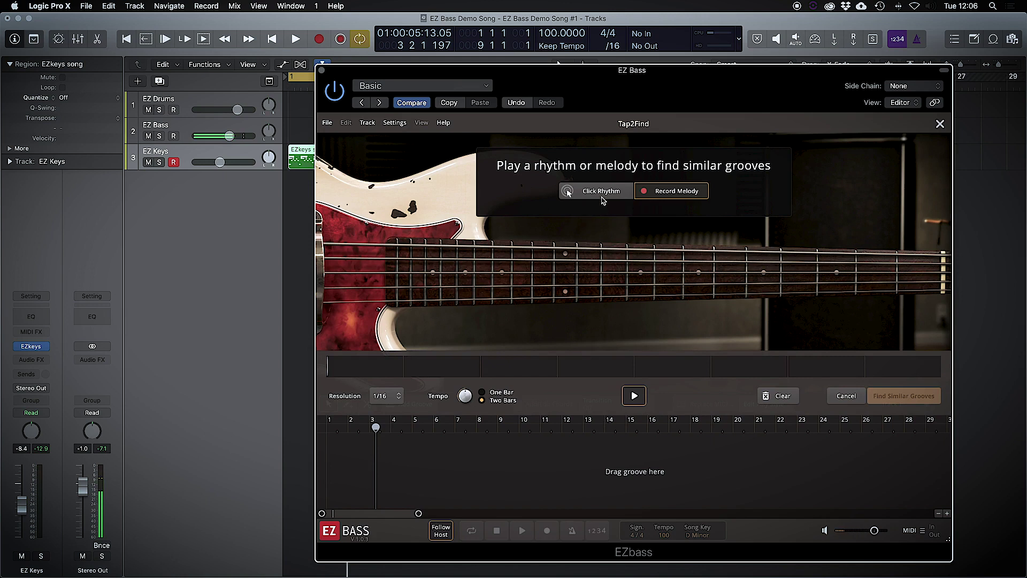
left_click(271, 39)
left_click(296, 40)
left_click(593, 196)
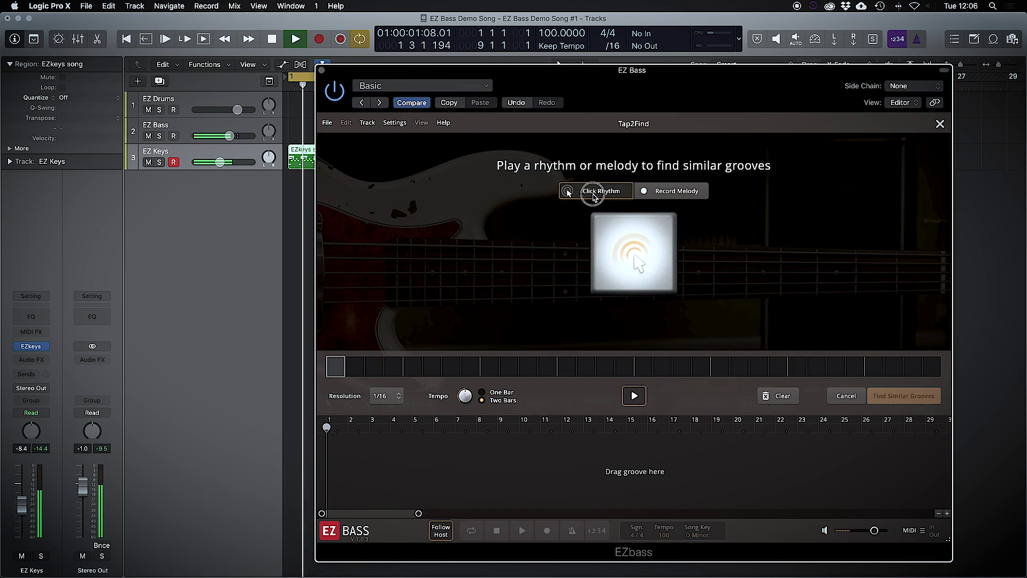
left_click(617, 232)
left_click(618, 231)
left_click(618, 231)
left_click(617, 231)
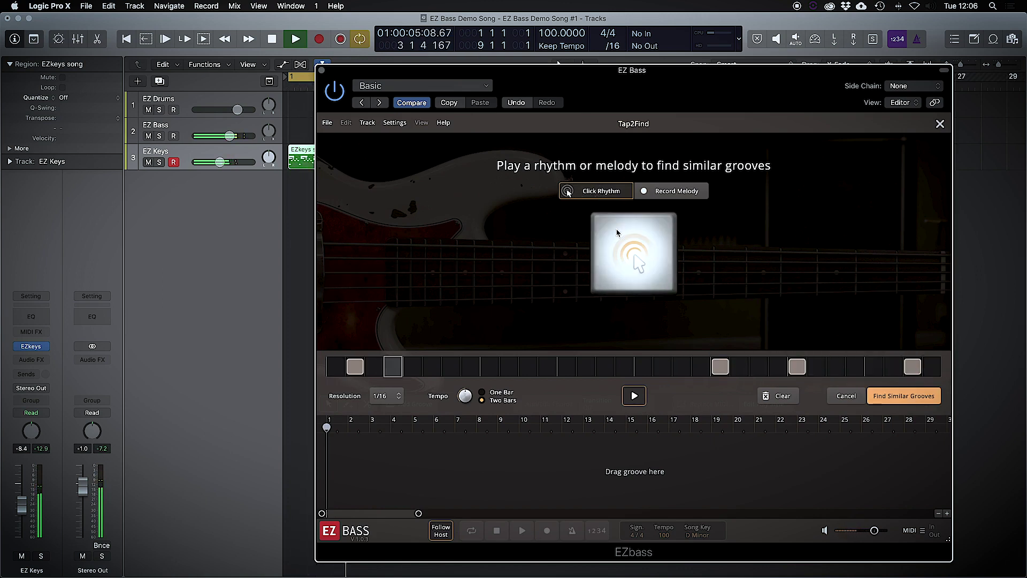
left_click(618, 231)
left_click(618, 231)
left_click(618, 231)
left_click(618, 231)
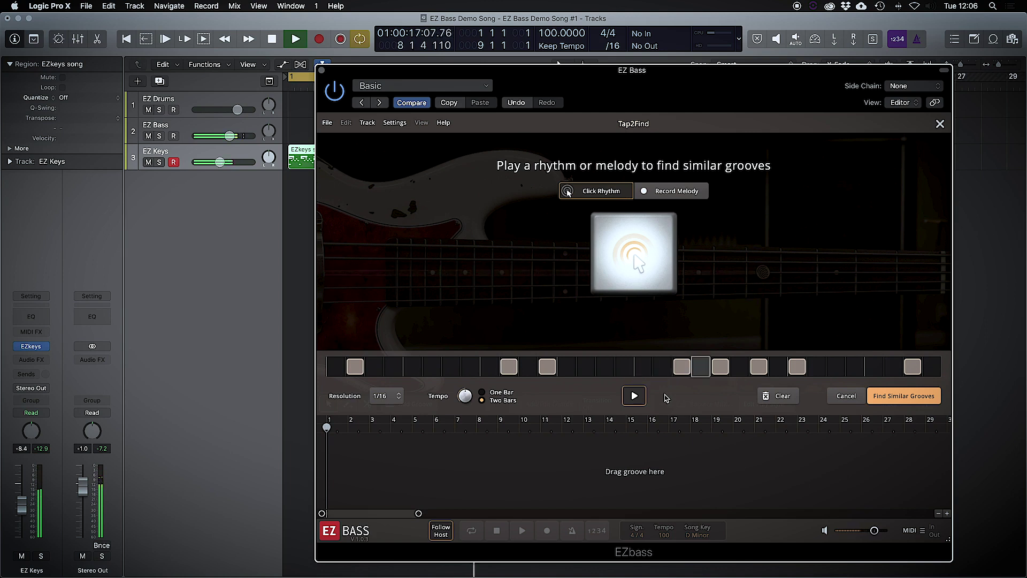
left_click(670, 191)
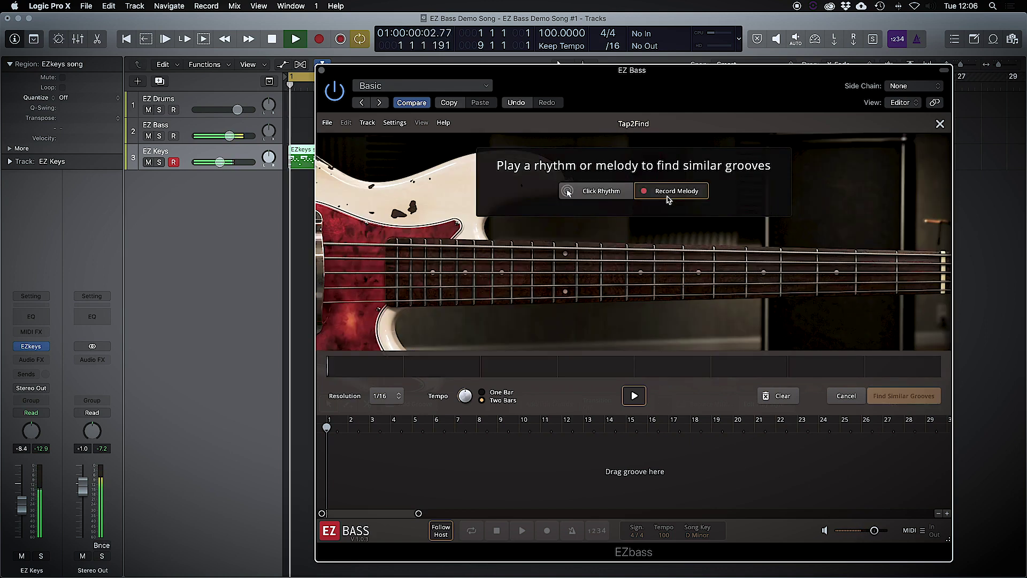
Return to Click Rhythm, find grooves similar to the tapped rhythm, and preview Chorus 01 and Verse 03 against the song
left_click(610, 193)
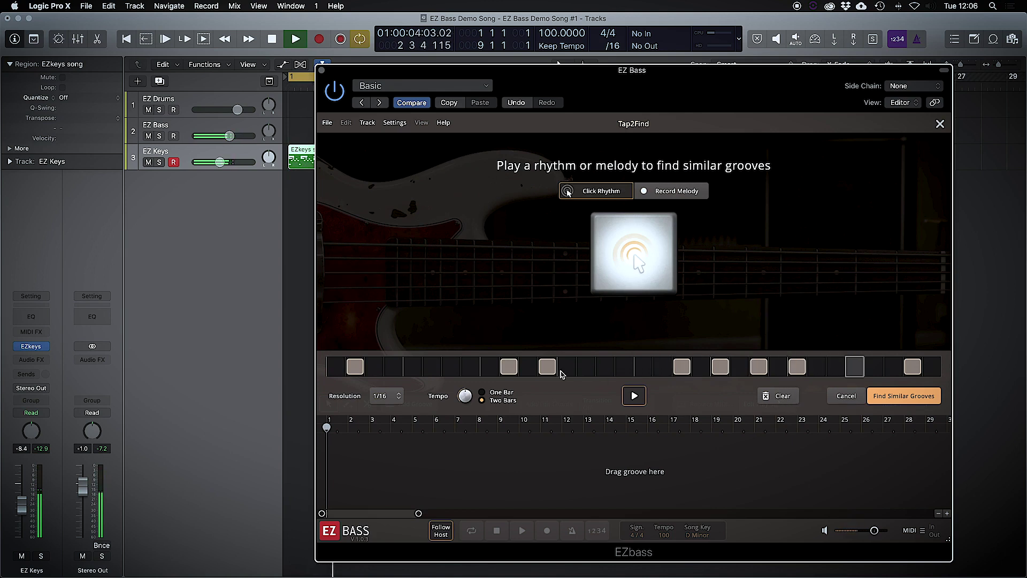
left_click(906, 395)
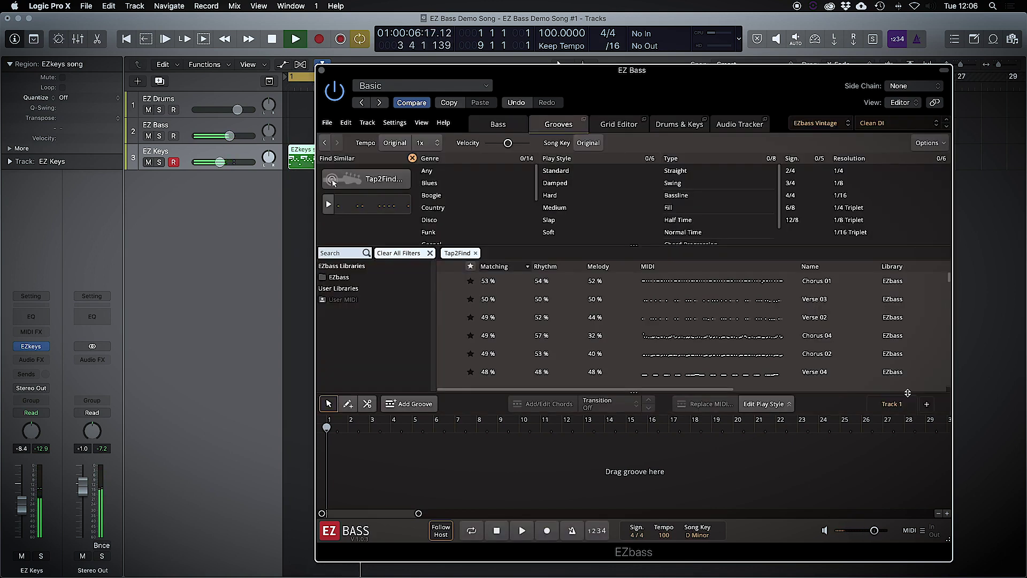
left_click(449, 282)
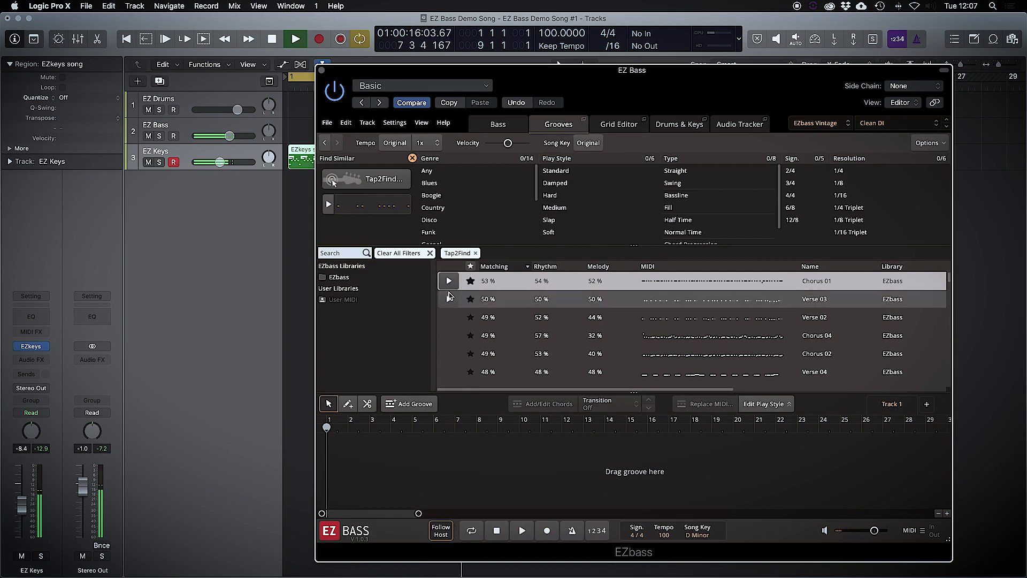
left_click(449, 298)
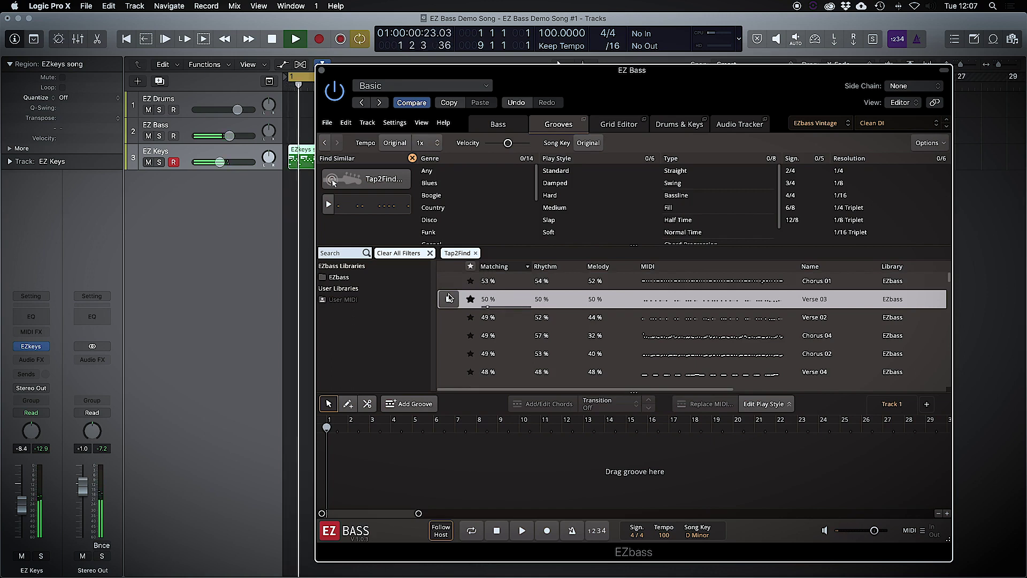
left_click(449, 299)
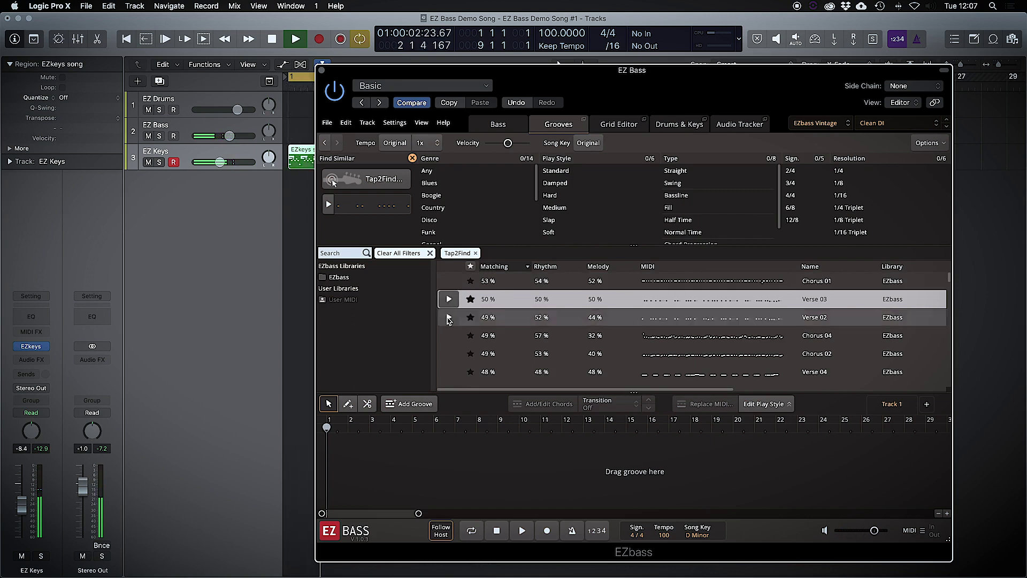
left_click(273, 40)
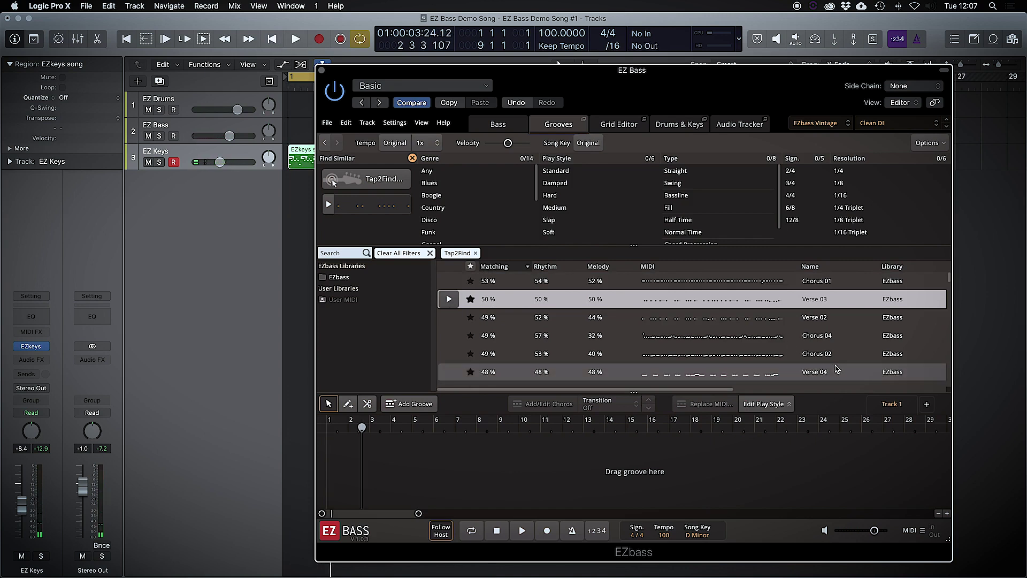
Start a new Drums & Keys source and load EZdrummer's Towers 100 BPM Verse Variation 01 as drum MIDI
left_click(658, 125)
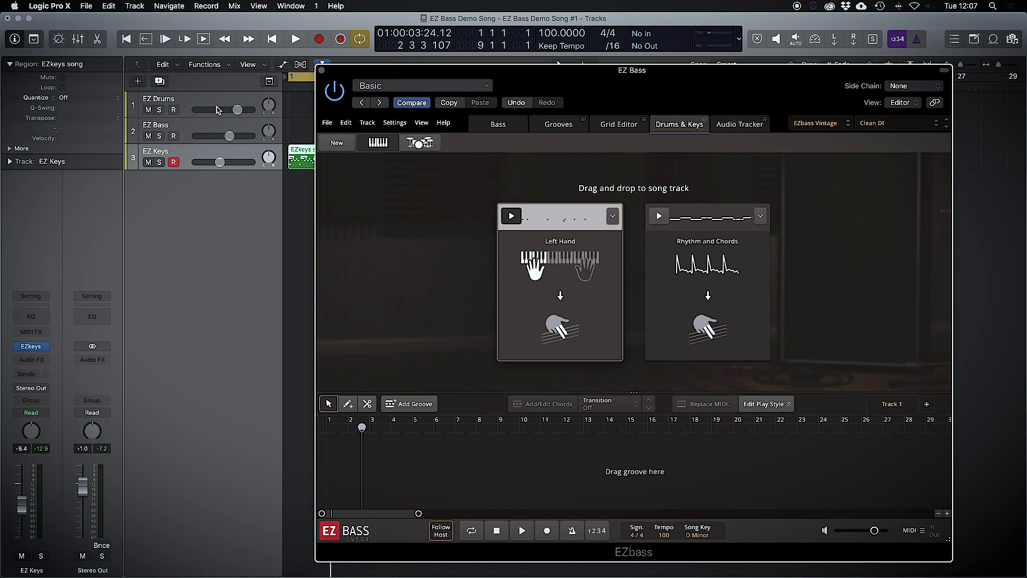
left_click(338, 146)
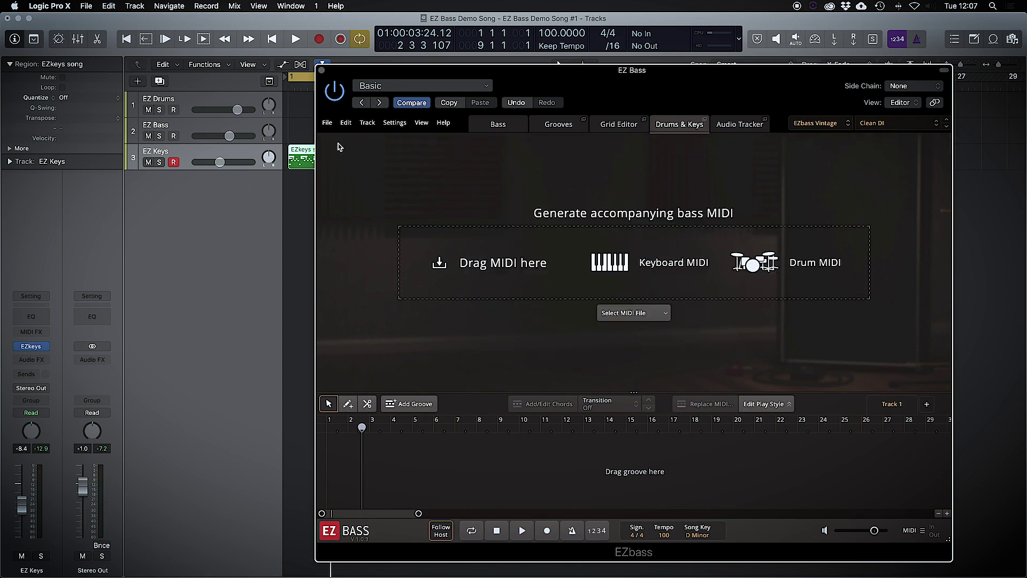
left_click(187, 101)
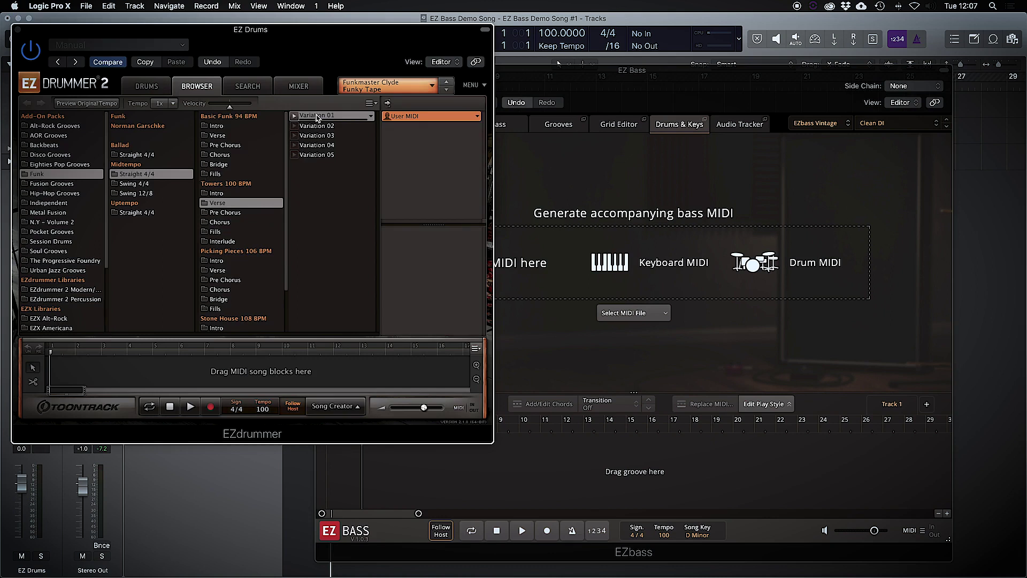
left_click_drag(317, 117, 673, 246)
Preview drum groove Variation 01, place it at bar 1 of the EZ Drums track, and close the EZdrummer window
left_click(308, 171)
left_click(294, 116)
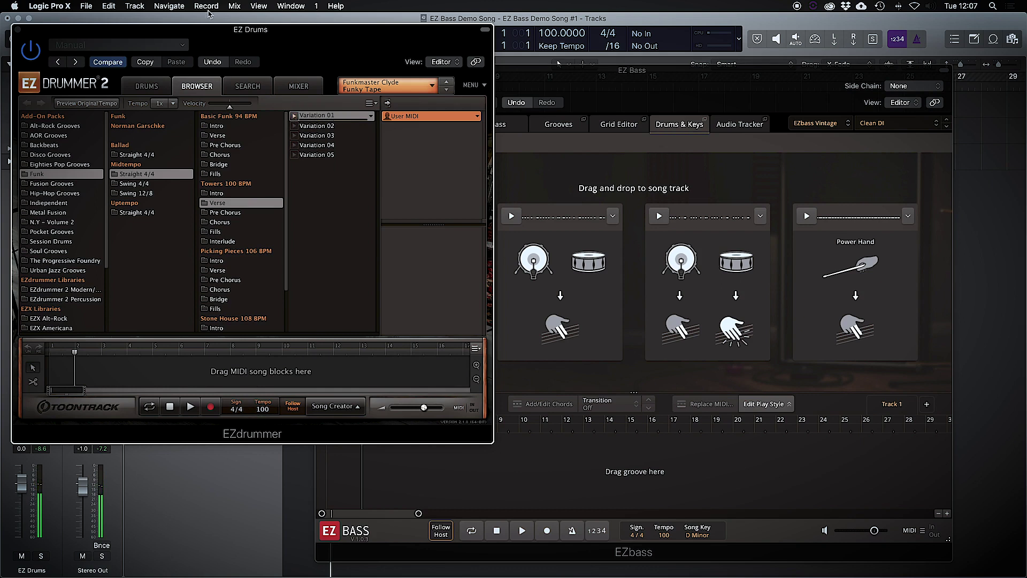
left_click_drag(223, 38, 278, 213)
left_click_drag(381, 291, 291, 107)
key("space")
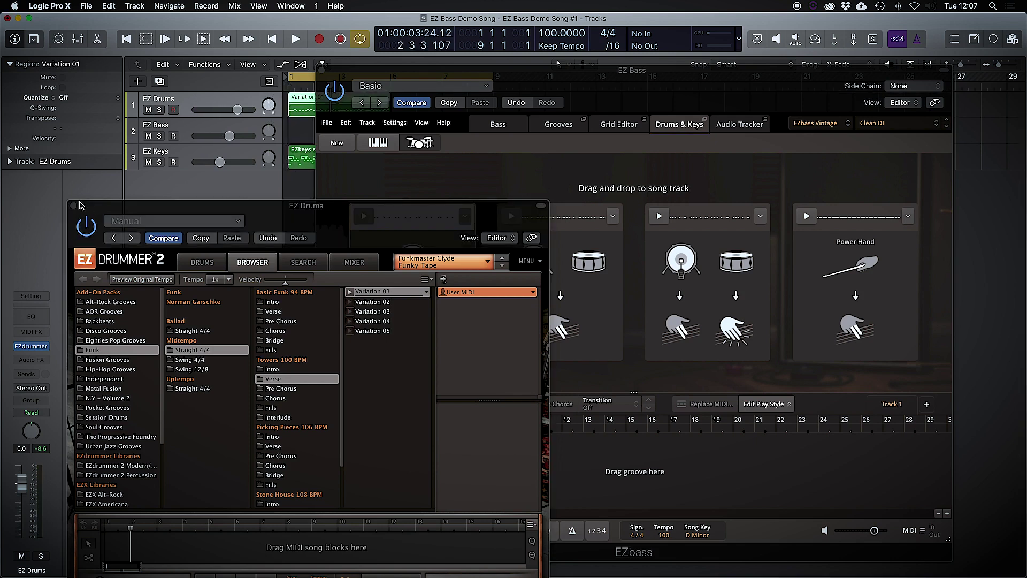
left_click(78, 205)
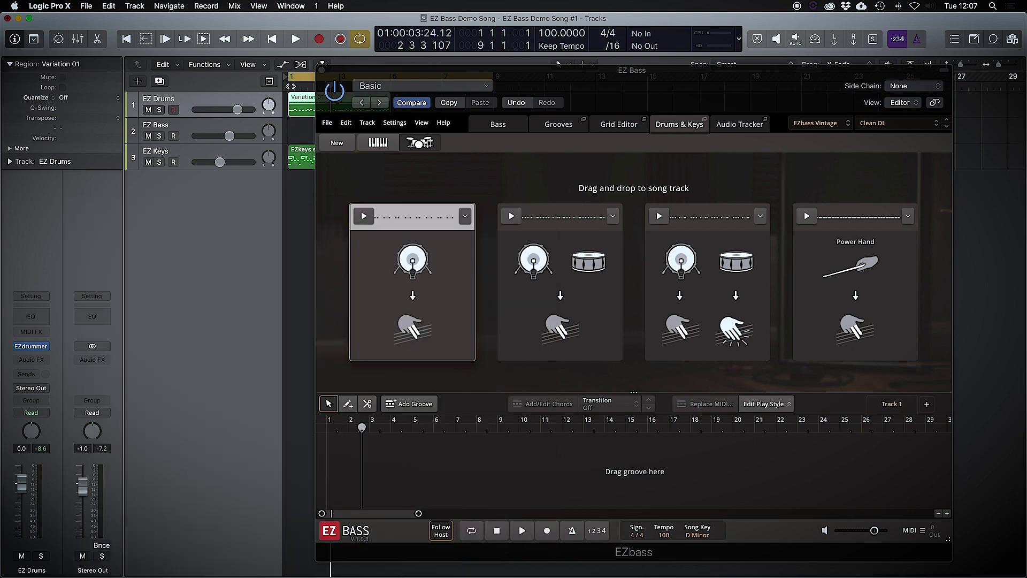
Play the song with EZ Keys muted and preview the kick and the kick-and-snare bass lines over the drums
key("space")
left_click(148, 162)
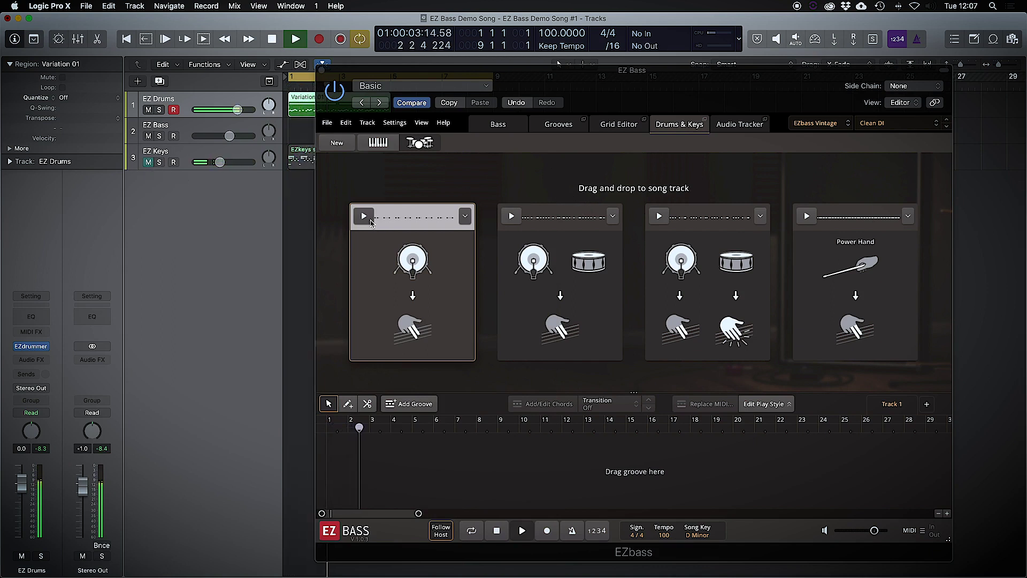
left_click(371, 222)
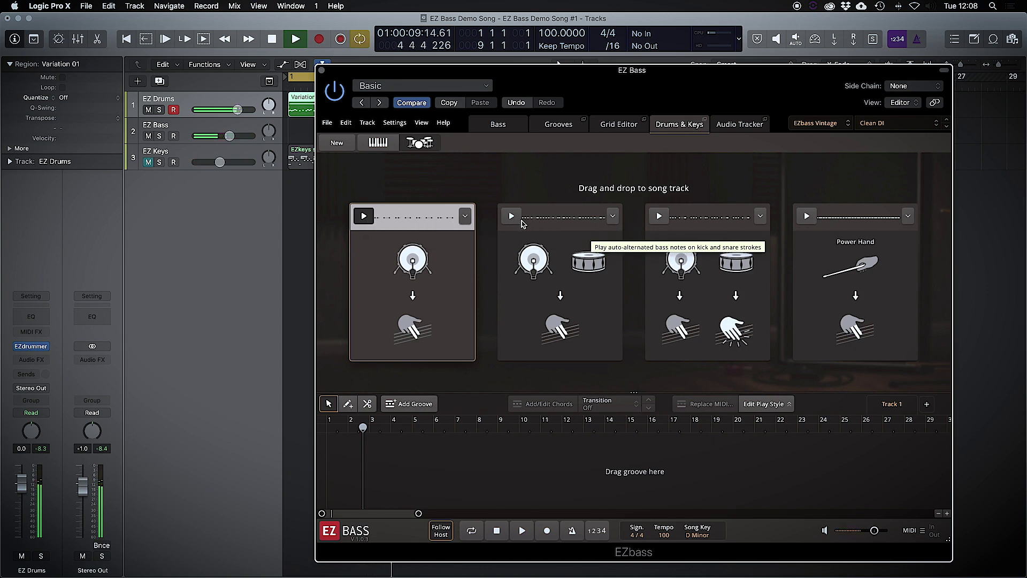
left_click(521, 221)
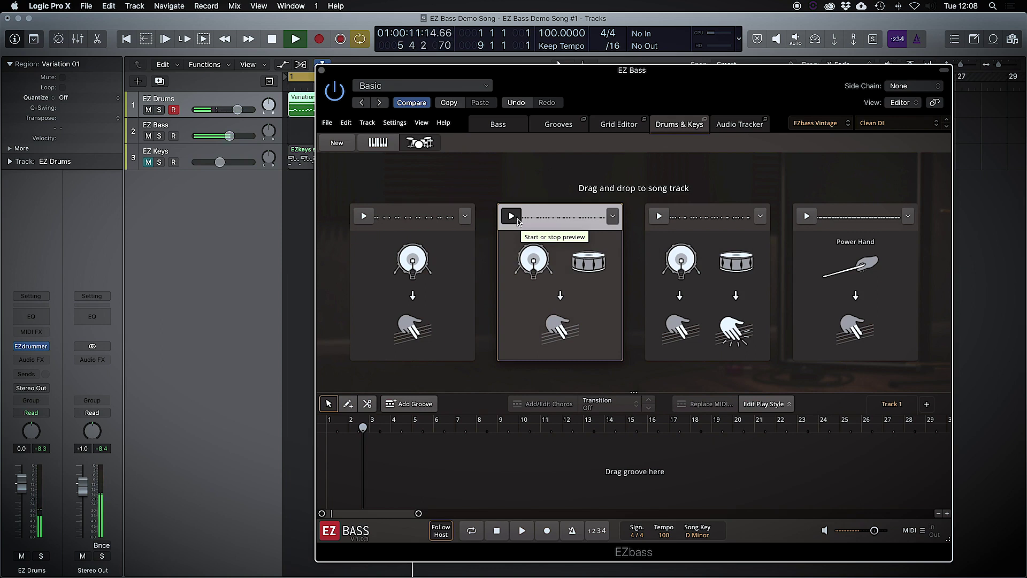
Loop the Variation 01 drum region to bar 9 and preview the bass line with percussive mutes on snare strokes
left_click_drag(367, 73, 377, 169)
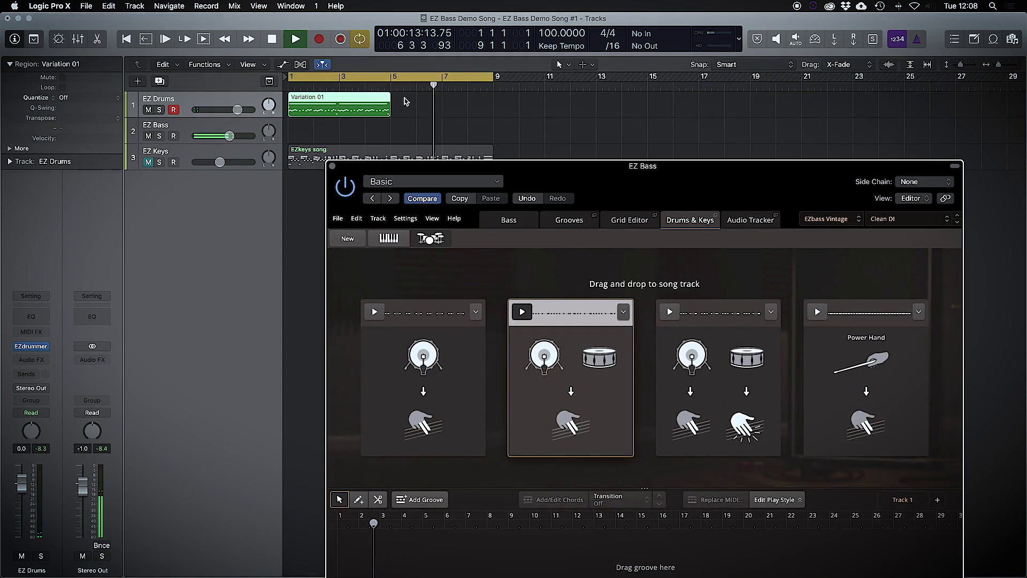
left_click_drag(390, 102, 494, 105)
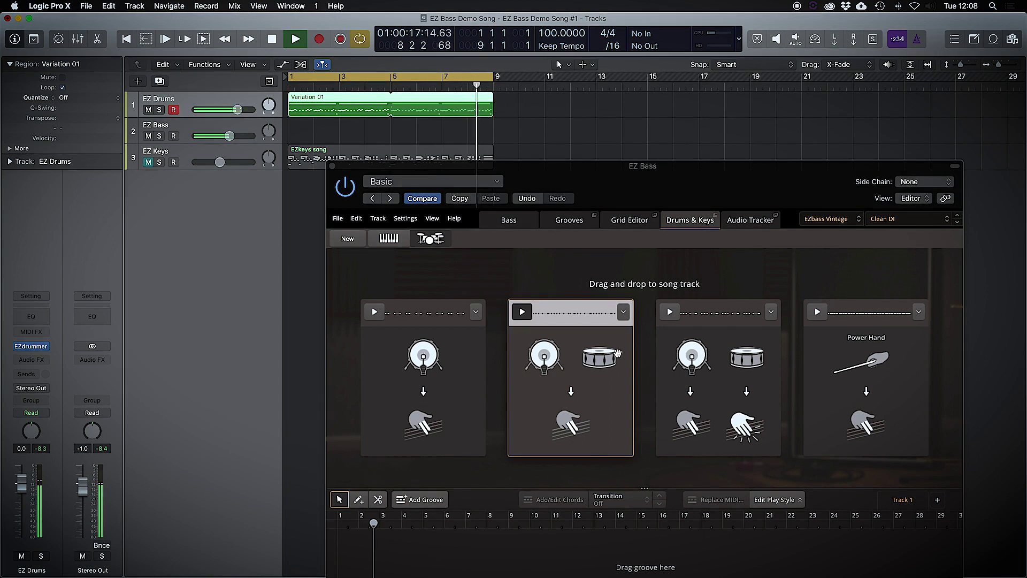
left_click(684, 320)
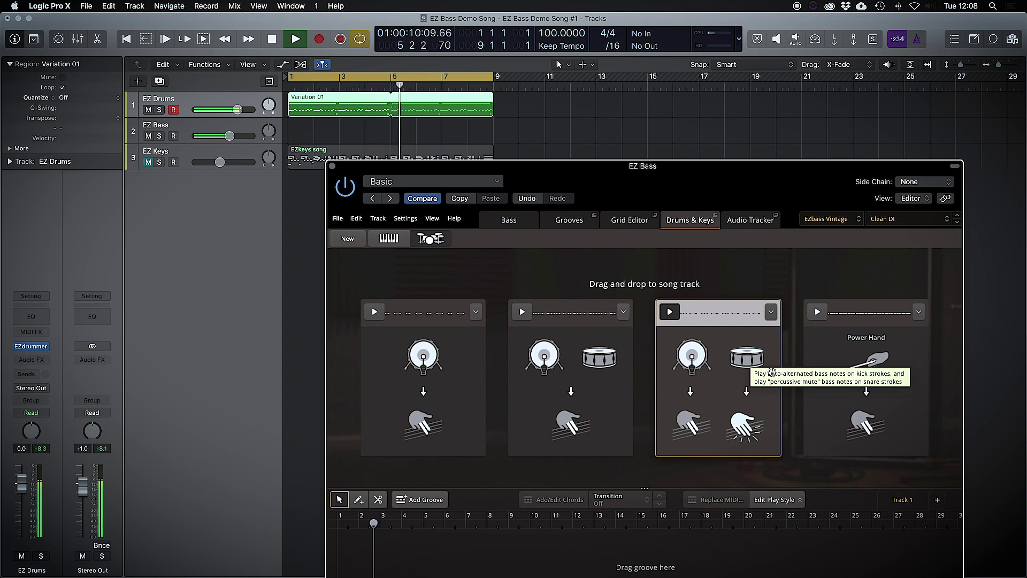
Show grooves similar to the percussive-mute bass line and preview Disco Bridge 01 and Bridge 03 and Funk Verse 01
left_click(770, 312)
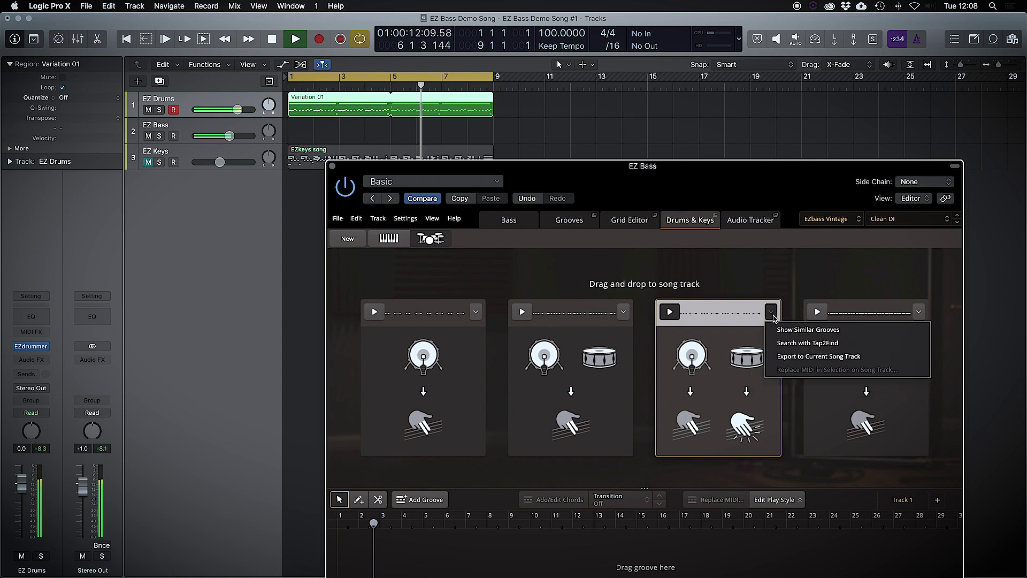
left_click(787, 337)
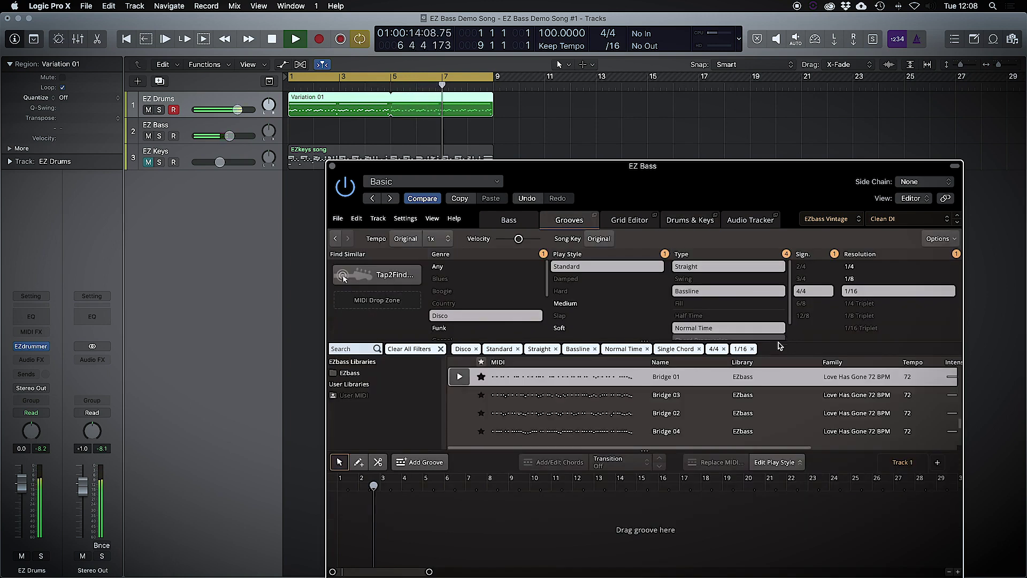
left_click(460, 377)
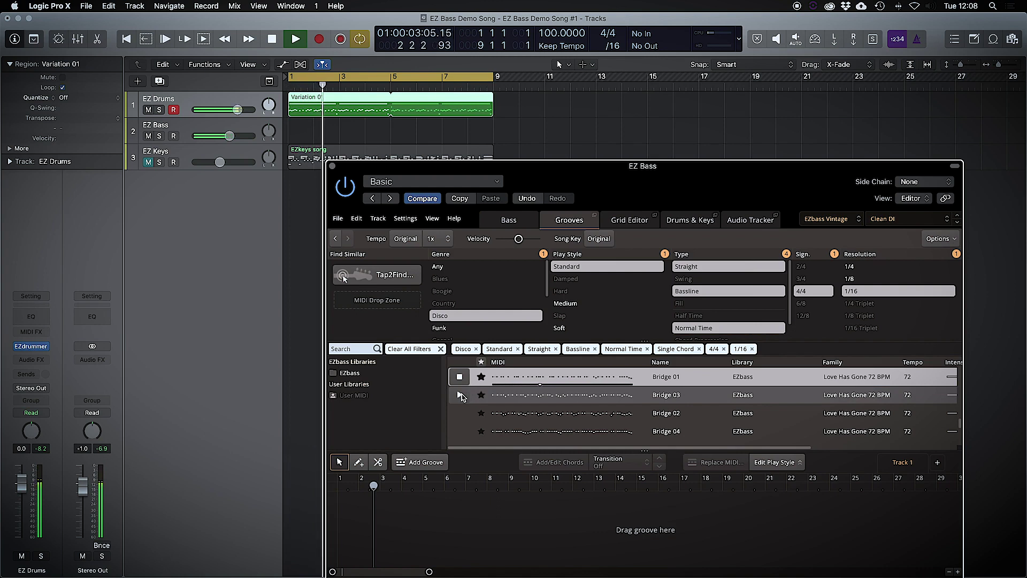
left_click(460, 395)
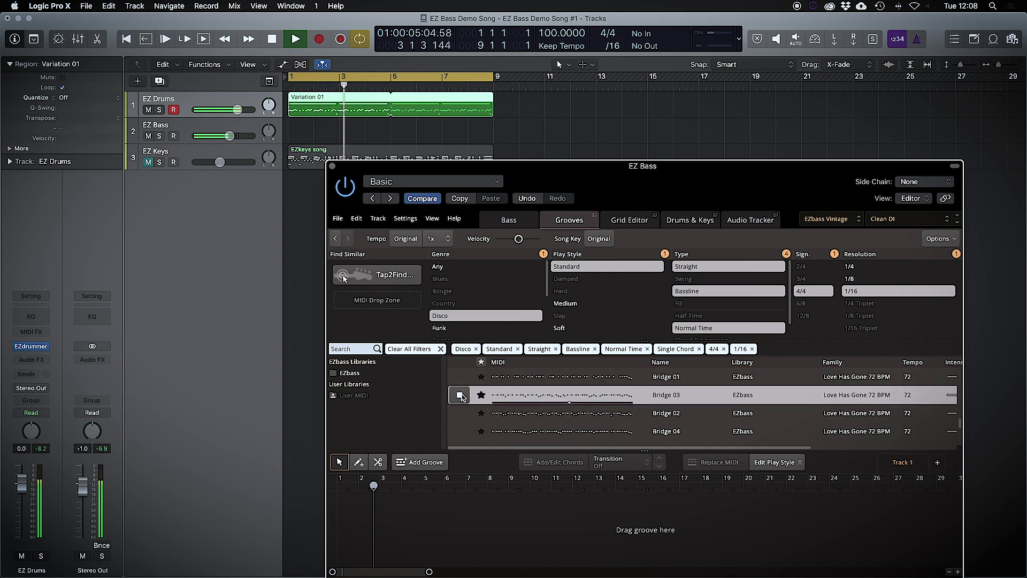
left_click(482, 328)
left_click(461, 377)
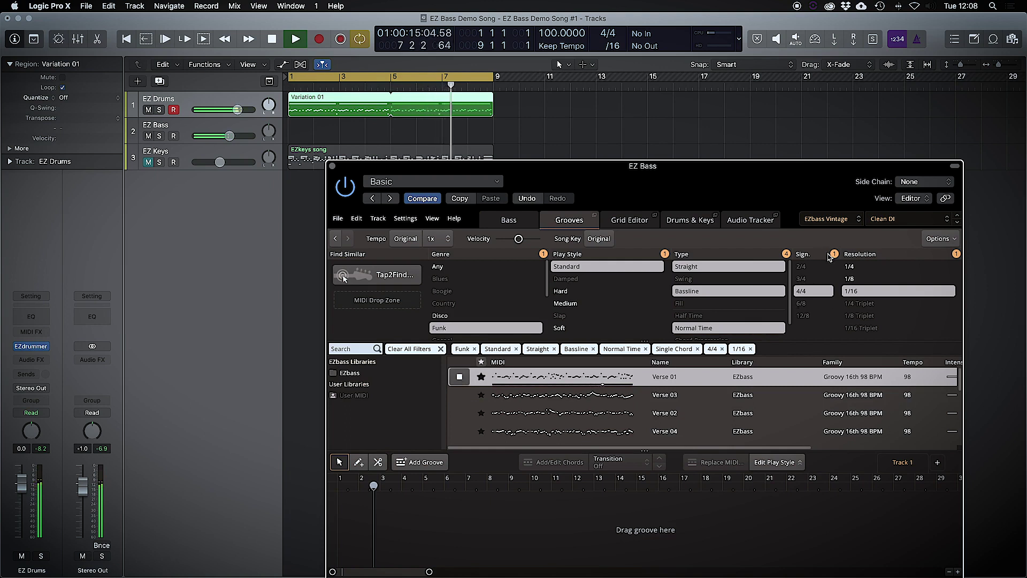
Return to Drums & Keys and preview the Power Hand bass line, followed by the percussive-mute line
left_click(690, 222)
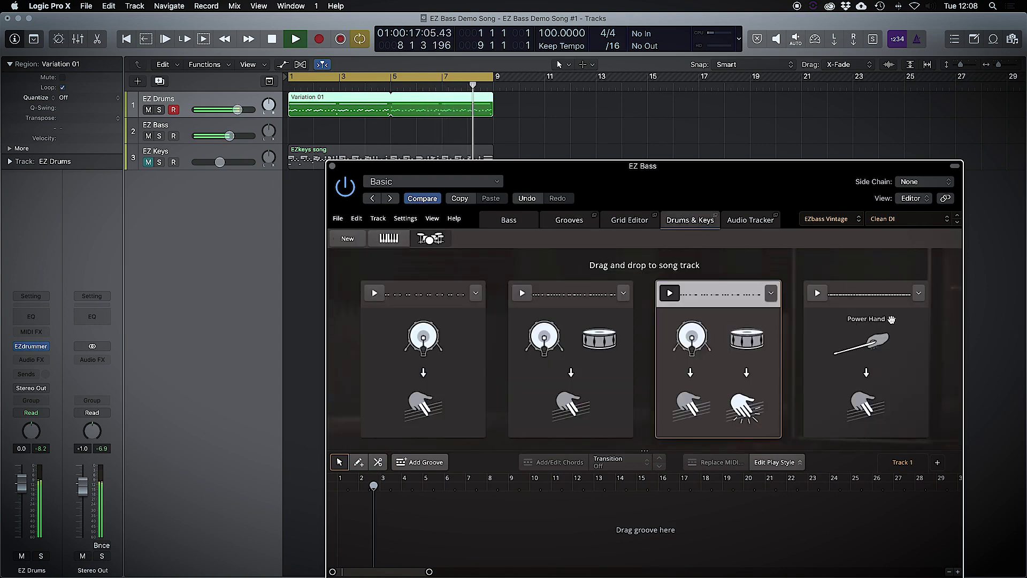
left_click(816, 297)
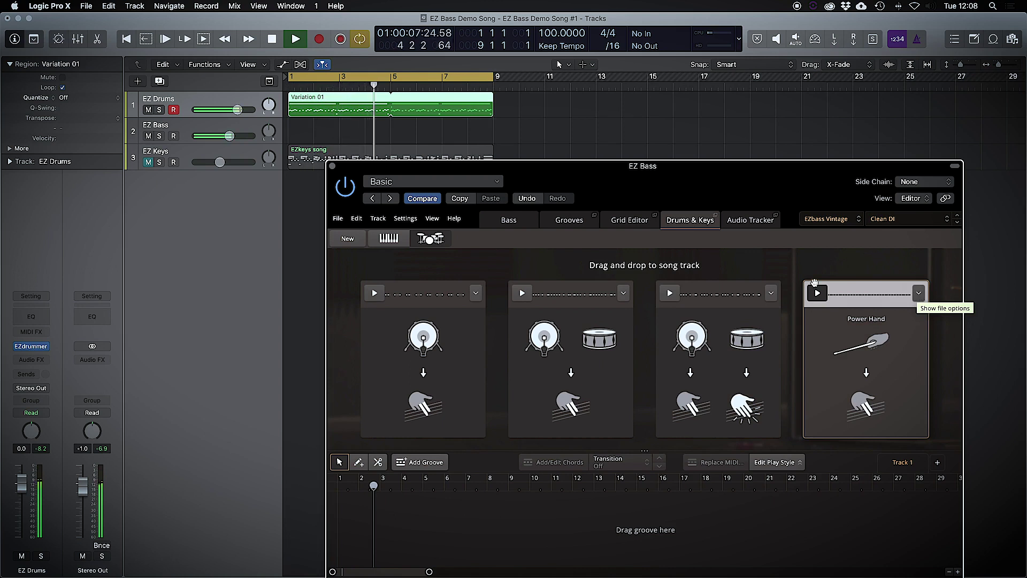
left_click(696, 294)
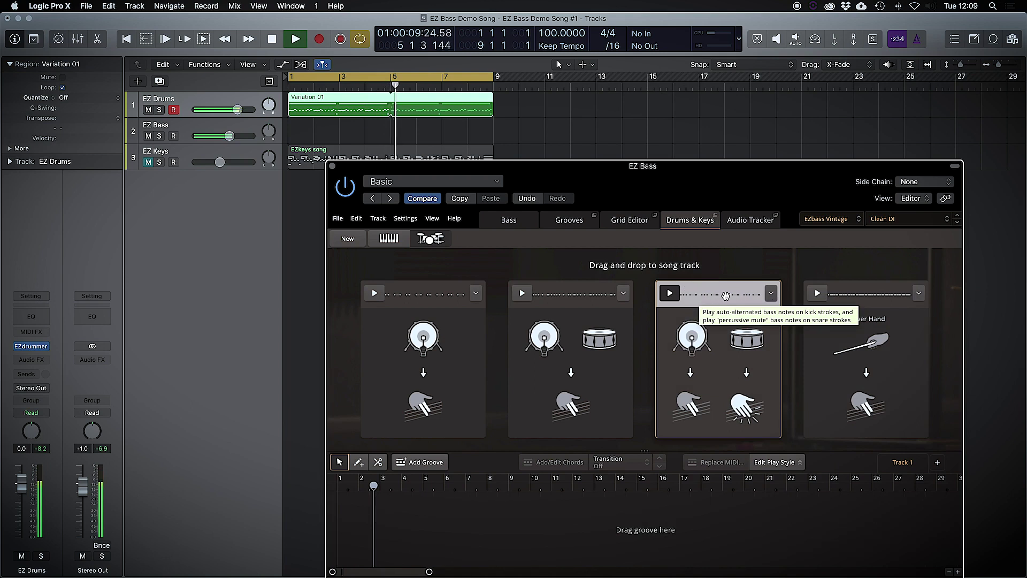
Show similar grooves for the percussive-mute bass line again, preview Bridge 01 from Love Has Gone 72 BPM, and stop the song
left_click(771, 293)
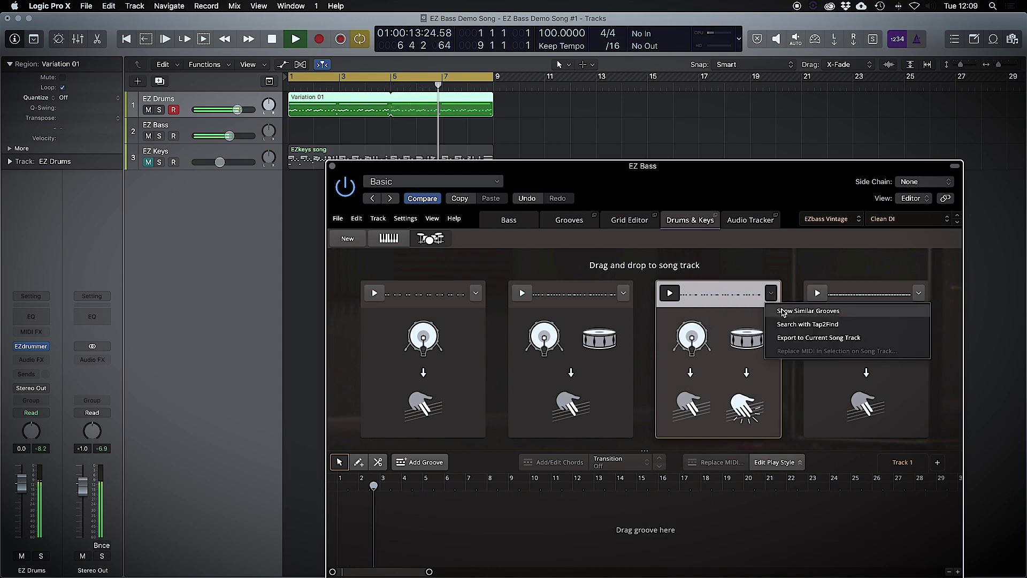
left_click(783, 311)
left_click(459, 376)
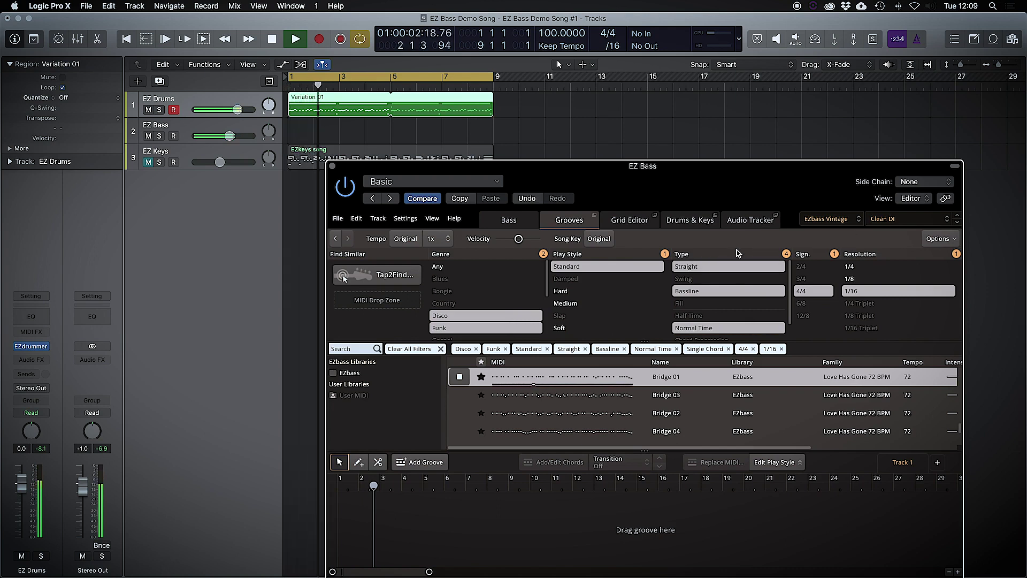
left_click(272, 40)
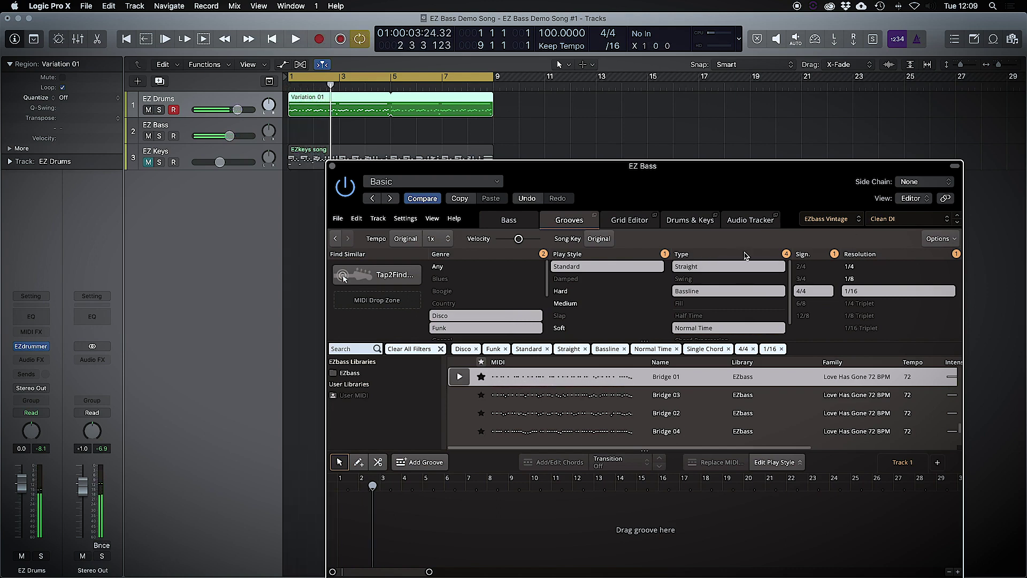
Switch EZbass to the Audio Tracker, reposition its window, and open Logic's Loop Browser to look through the loops
left_click(756, 223)
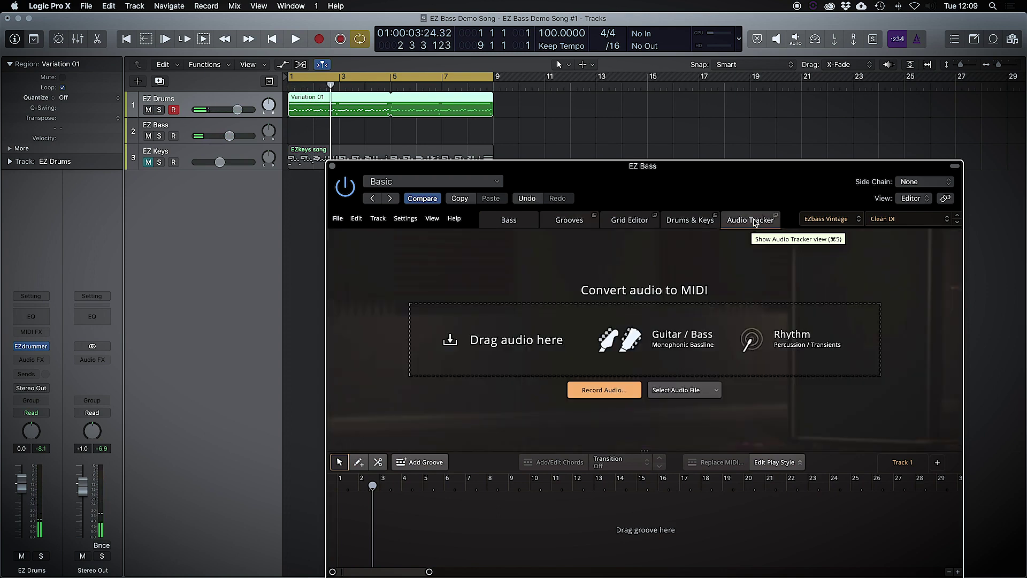
left_click_drag(751, 167, 744, 108)
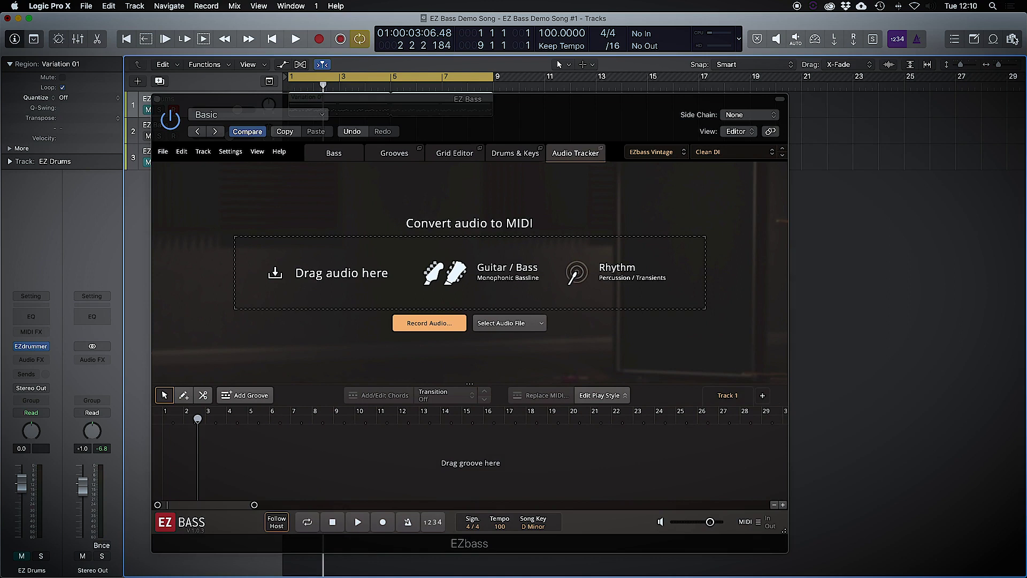
left_click(995, 41)
scroll(934, 286, "down", 20)
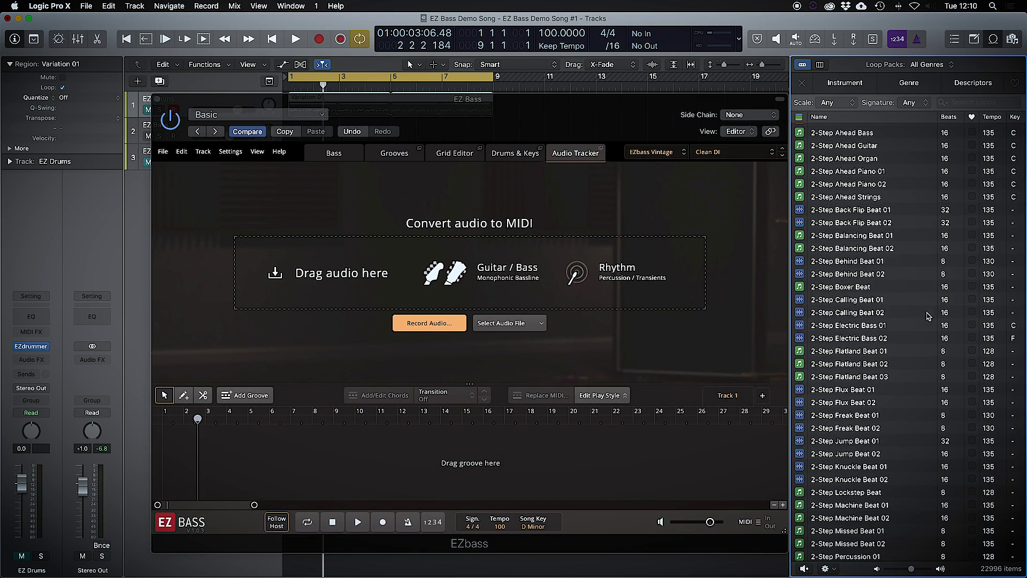
Preview the loop 2-Step Calling Beat 01 at a lower volume and filter the loops by instrument to All Drums
left_click(873, 303)
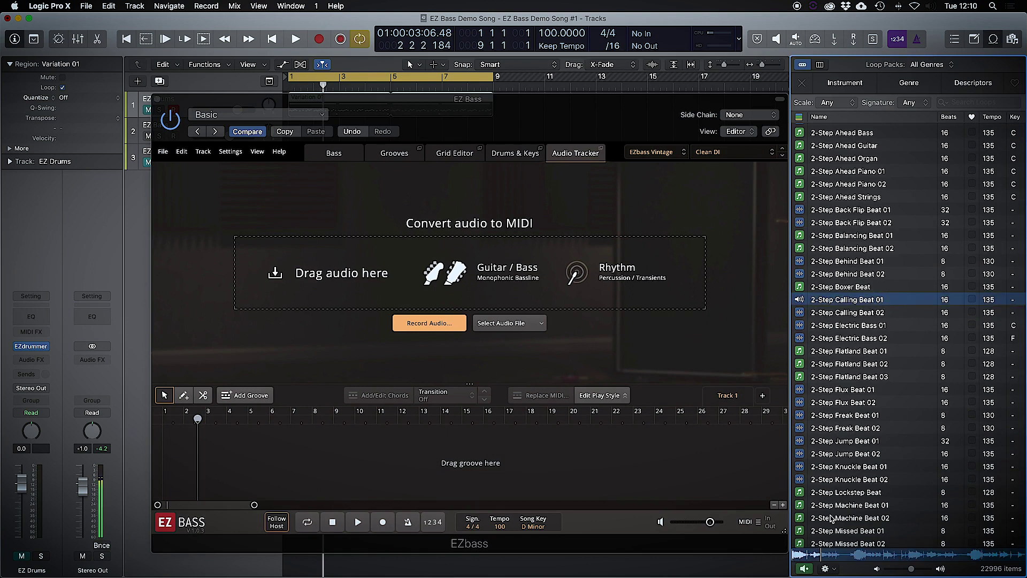
left_click_drag(909, 569, 903, 570)
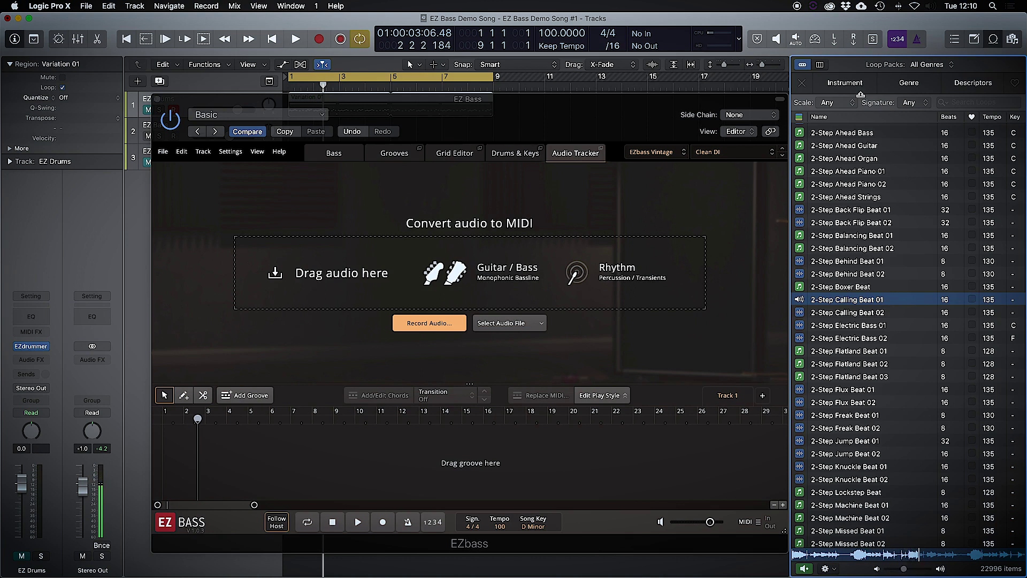
left_click(858, 82)
left_click(841, 106)
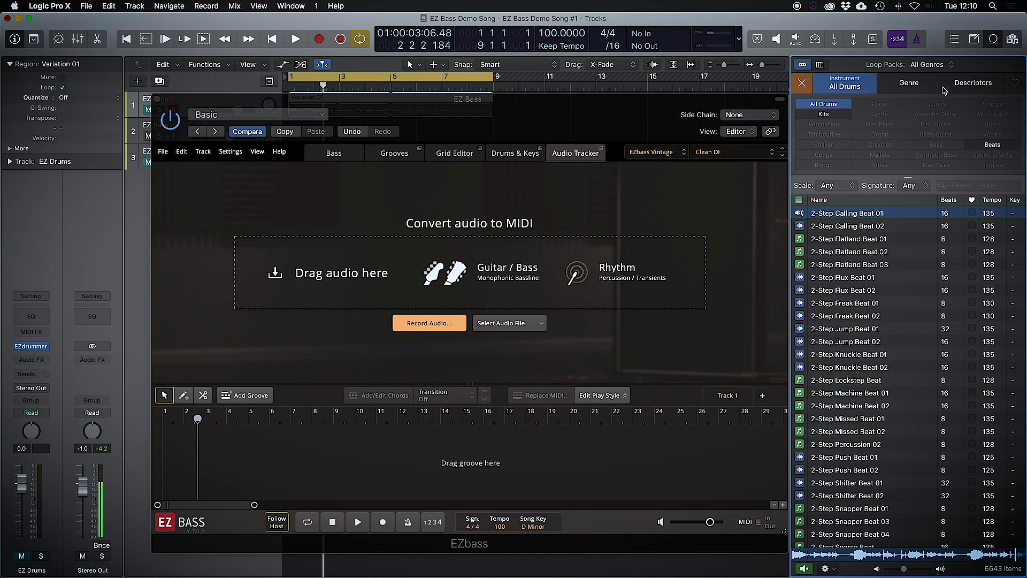
Filter the drum loops by the Funk genre and preview Mysterious Funk Beat and Throwback Funk Beat 01
left_click(928, 86)
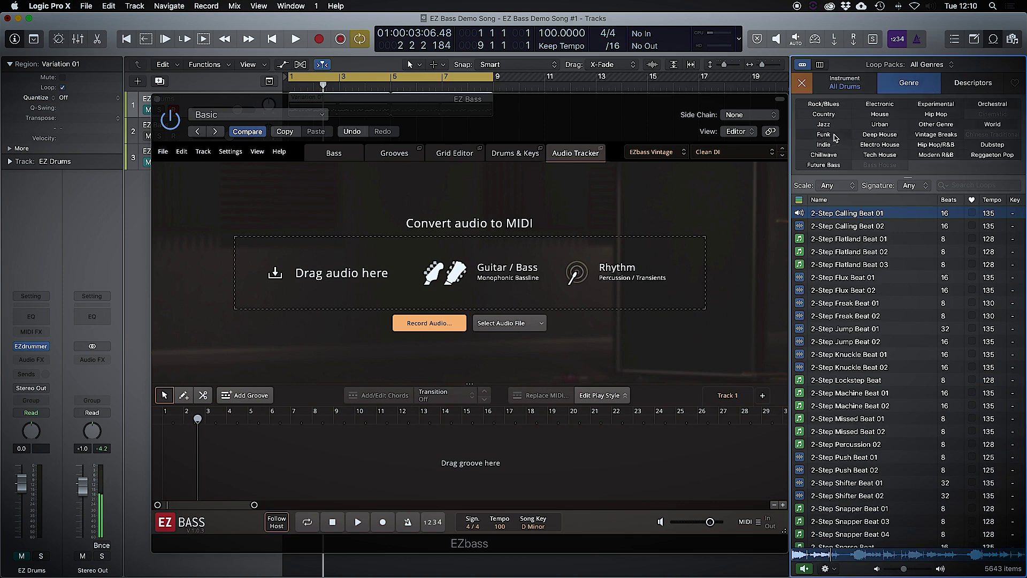
left_click(836, 138)
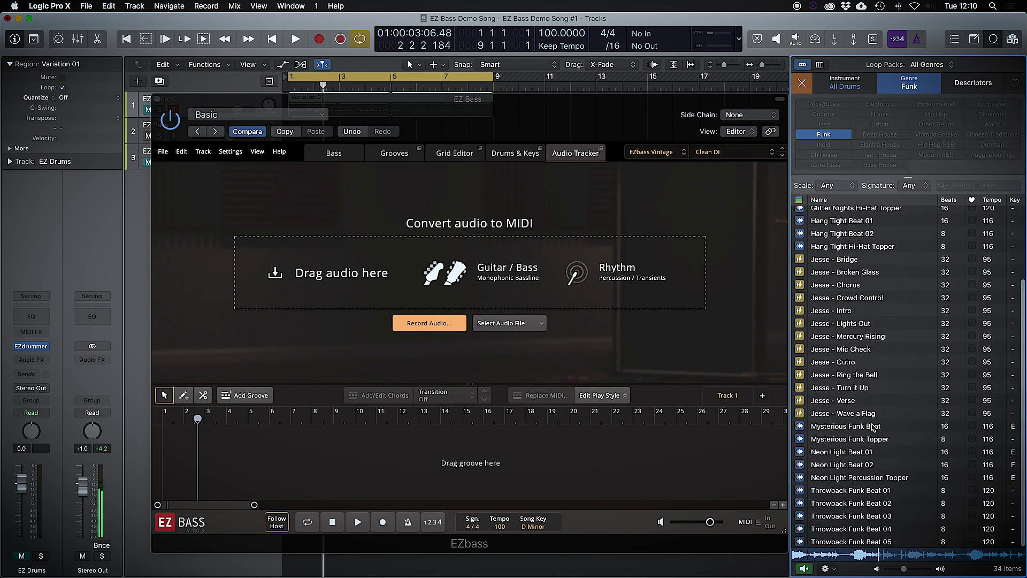
left_click(873, 426)
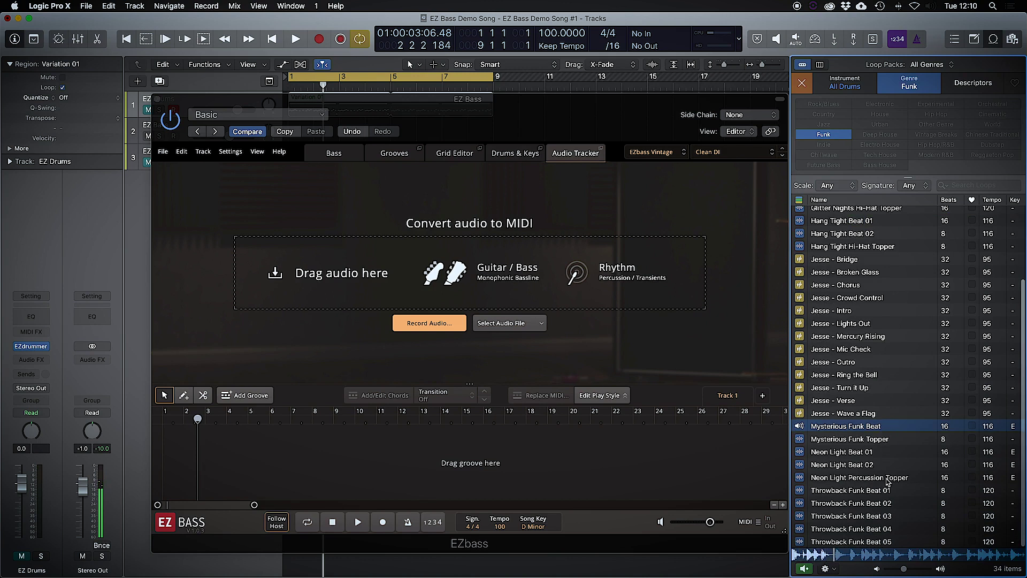
left_click(887, 489)
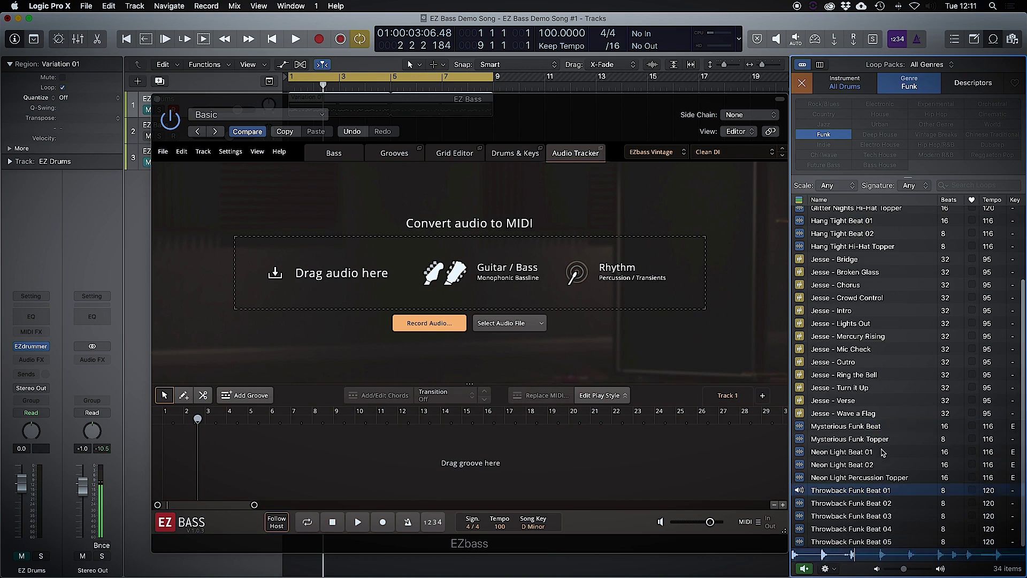
Load Throwback Funk Beat 01 into the Audio Tracker, compare the conversion types, and set up the session as Percussive Audio to Bass MIDI
left_click_drag(873, 493, 489, 272)
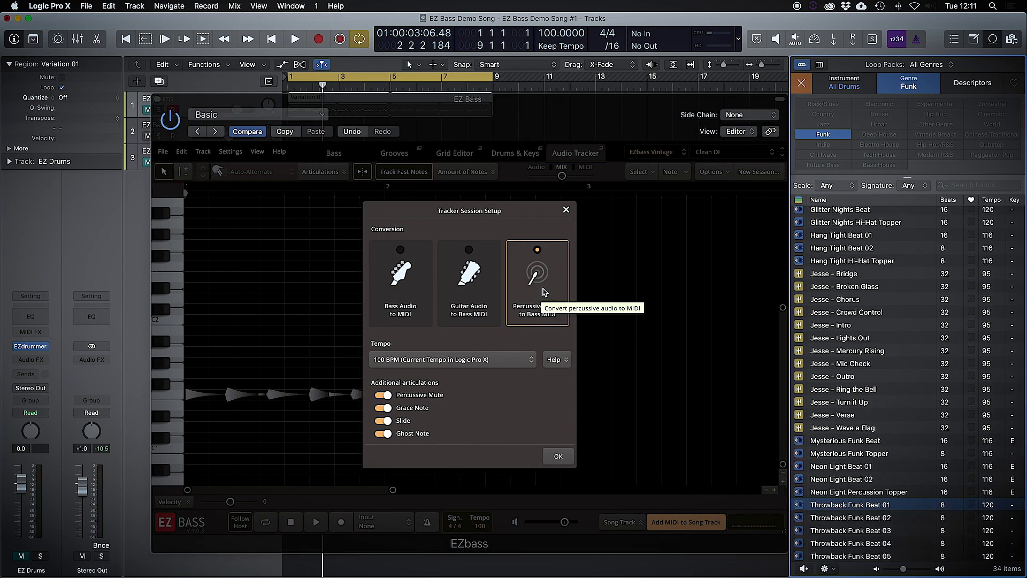
left_click(406, 289)
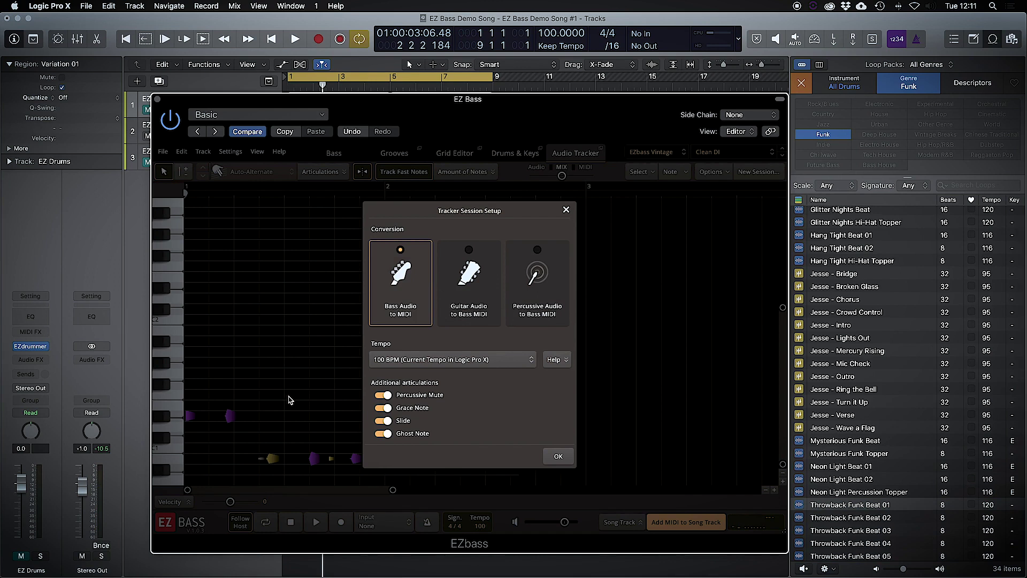
left_click(583, 168)
left_click(465, 287)
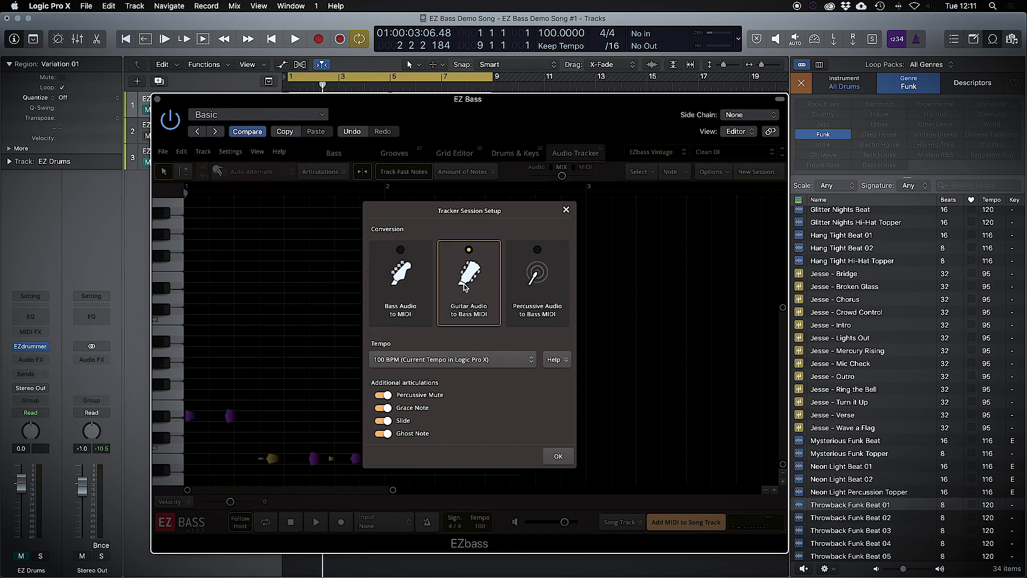
left_click(420, 280)
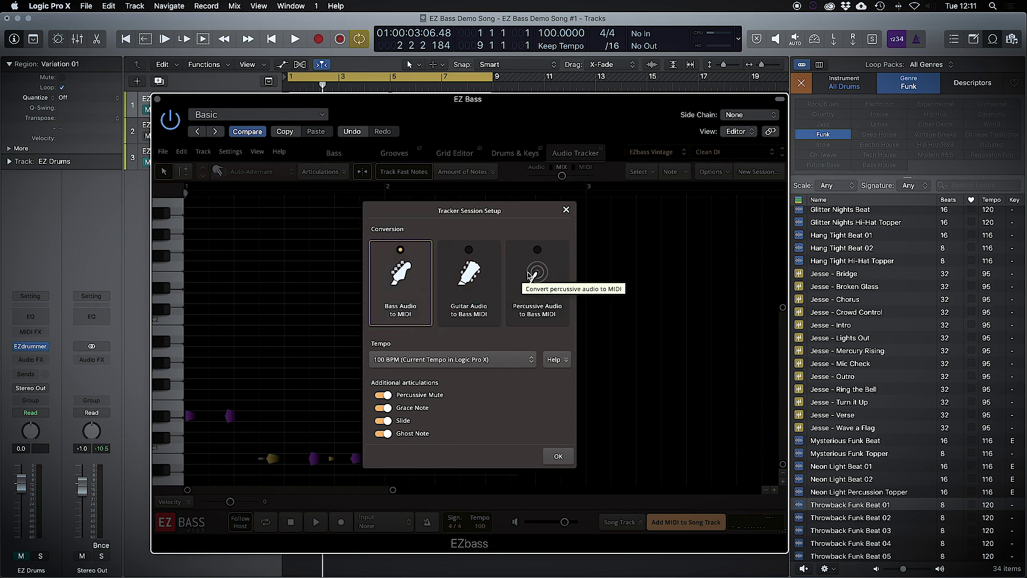
left_click(550, 275)
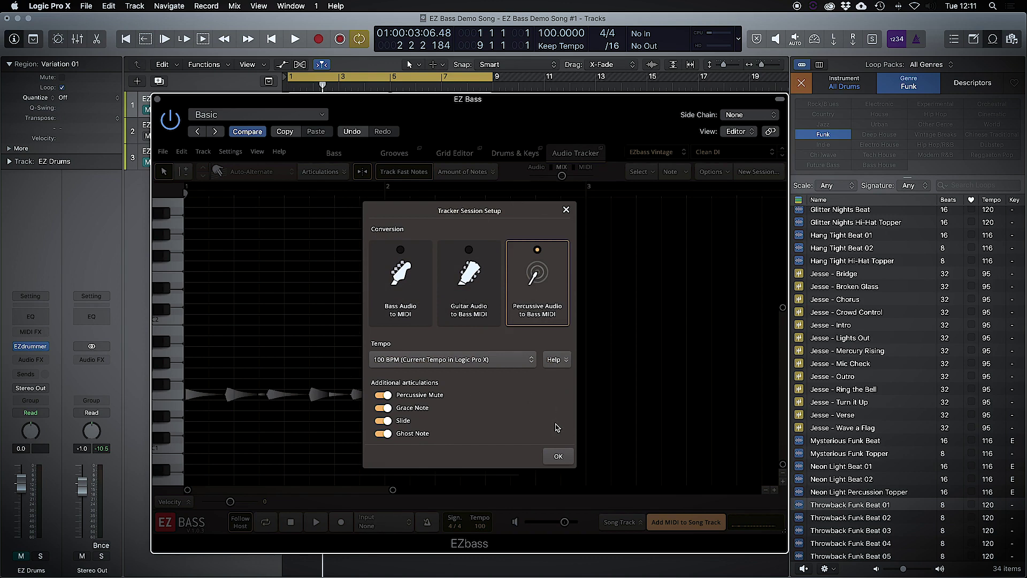
left_click(557, 455)
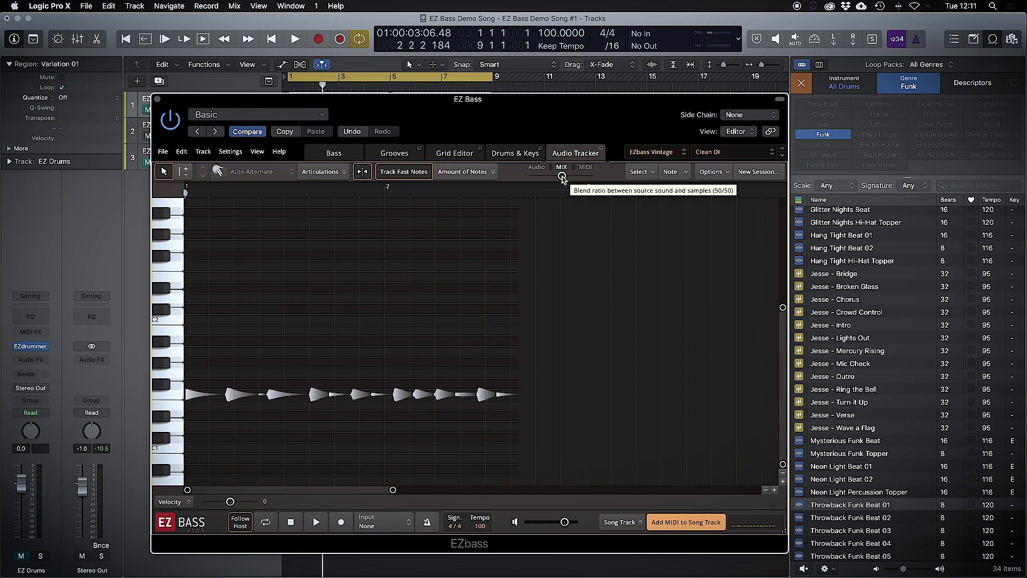
Glance at the note threshold view and audition the tracked beat with the source-to-samples blend at 9/90
left_click(486, 176)
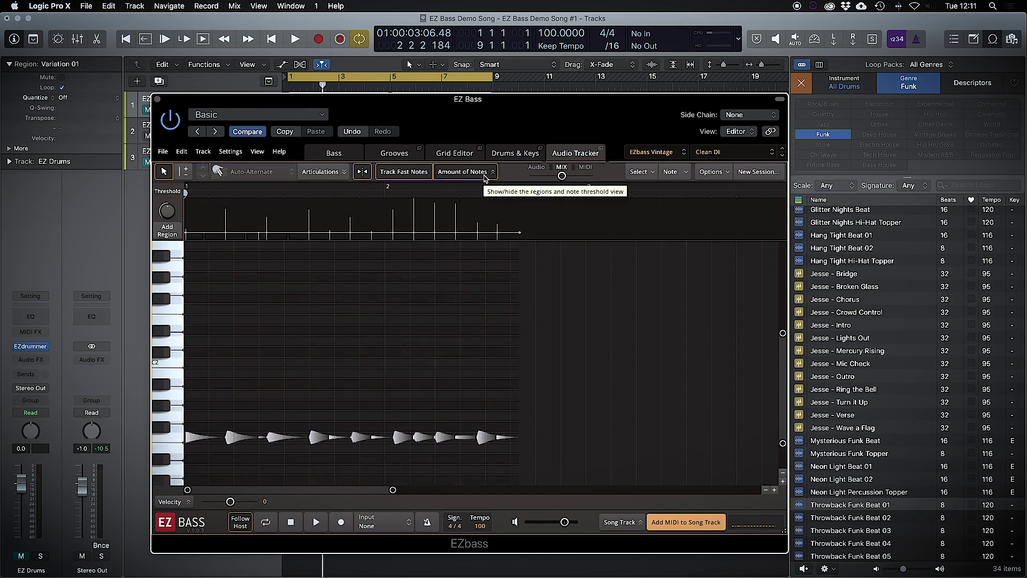
left_click(485, 175)
left_click_drag(571, 178, 579, 179)
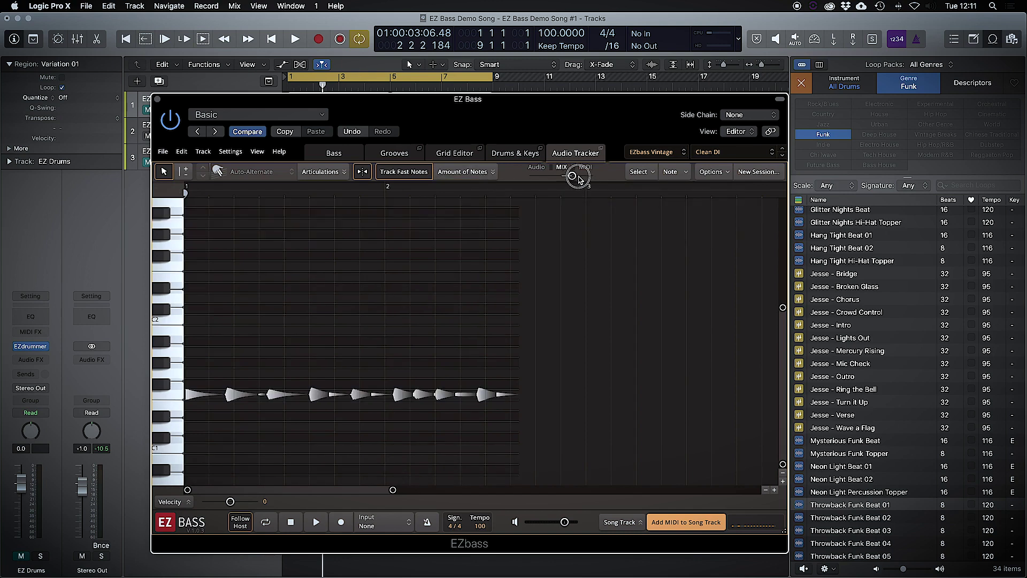
key("space")
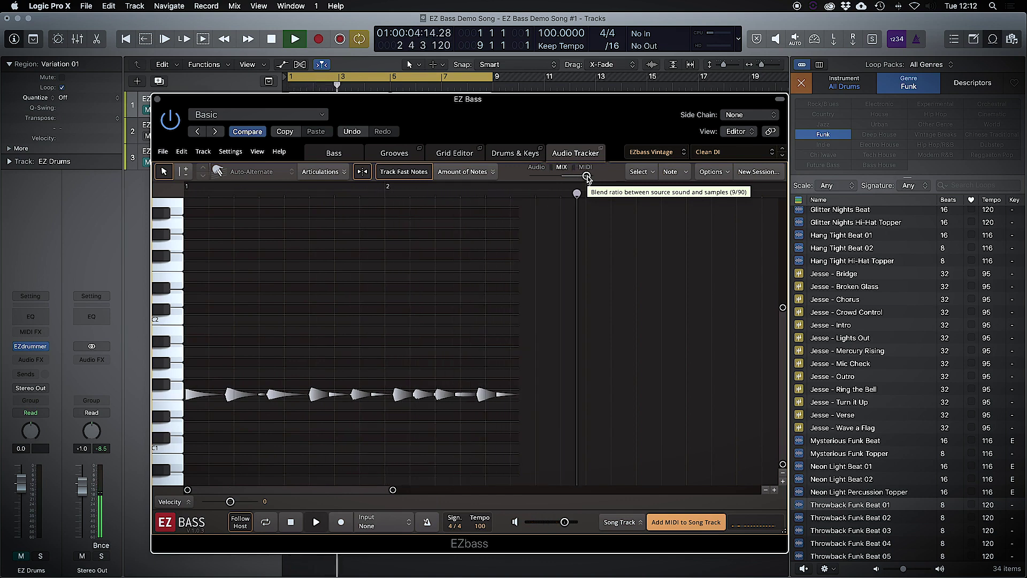
key("space")
Bring the blend back towards the middle and replay the beat while moving it to 0/100
left_click_drag(587, 178, 560, 179)
left_click(562, 178)
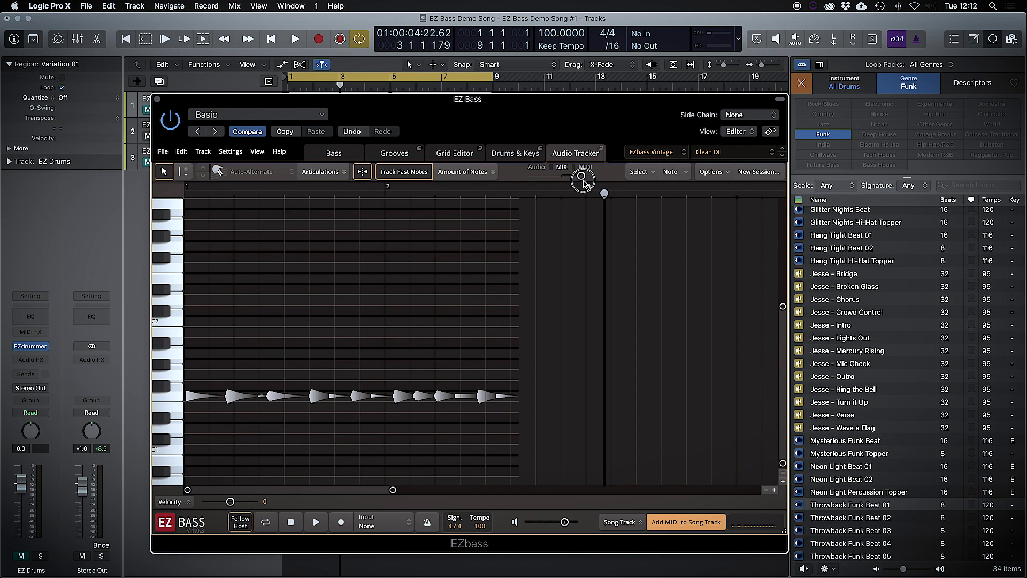
key("space")
left_click_drag(585, 183, 600, 182)
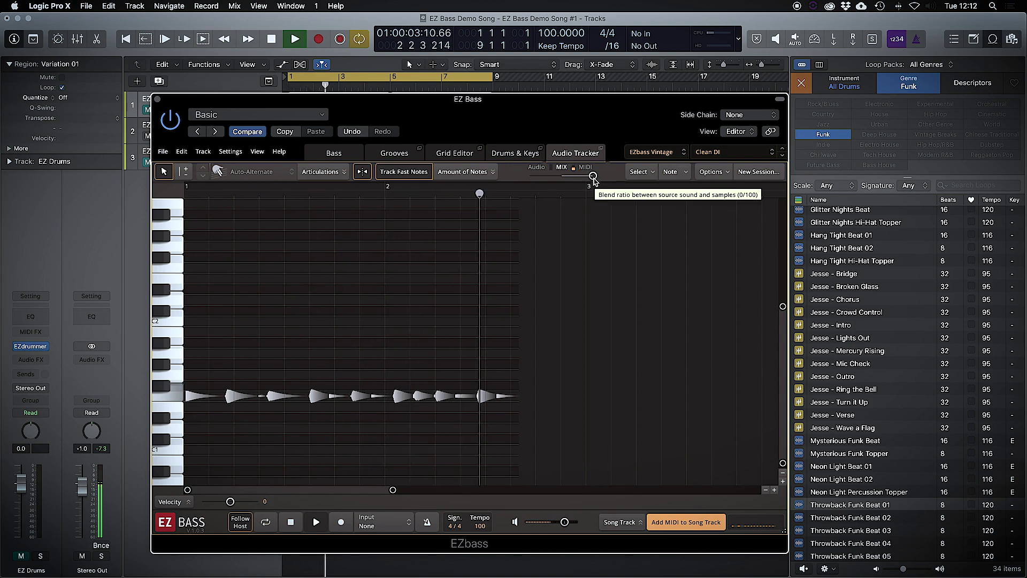
key("space")
Enable looping with the range ending just past the last tracked note, set the blend to 48/52, and audition the loop
left_click(270, 527)
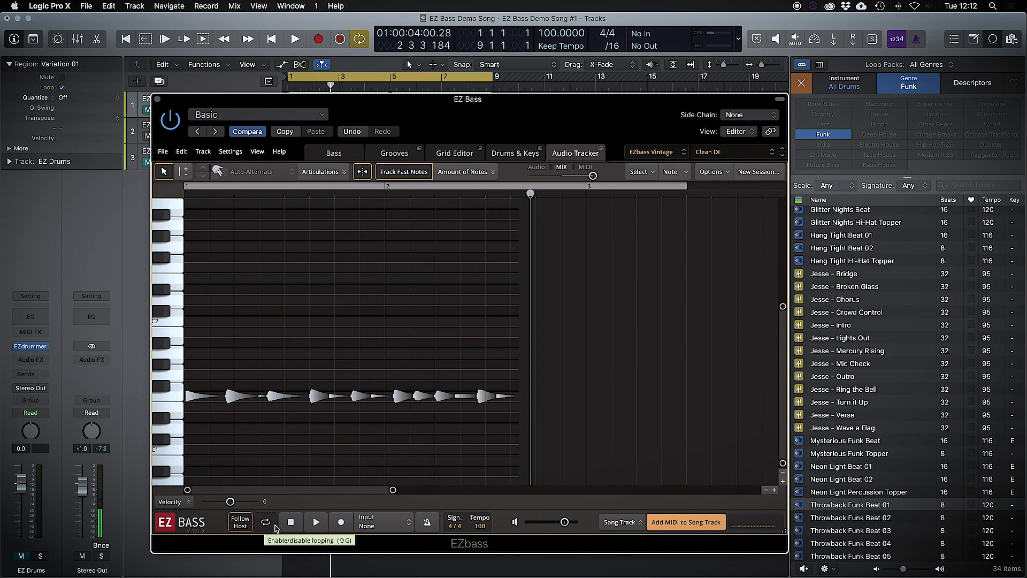
mouse_move(552, 187)
left_mouse_down()
mouse_move(520, 191)
mouse_move(536, 190)
left_mouse_up()
left_click_drag(599, 176, 565, 181)
key("space")
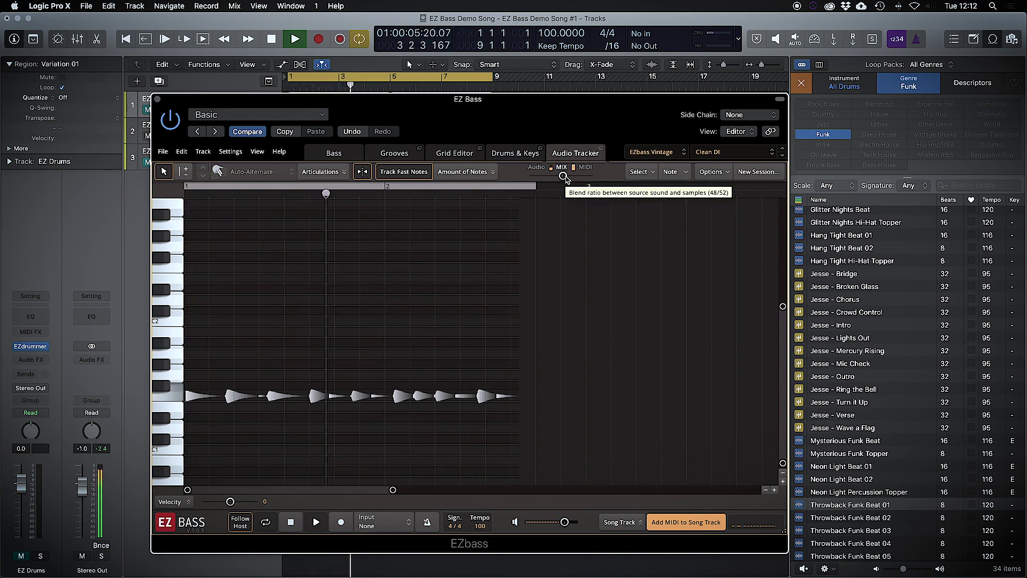
left_click(277, 173)
key("space")
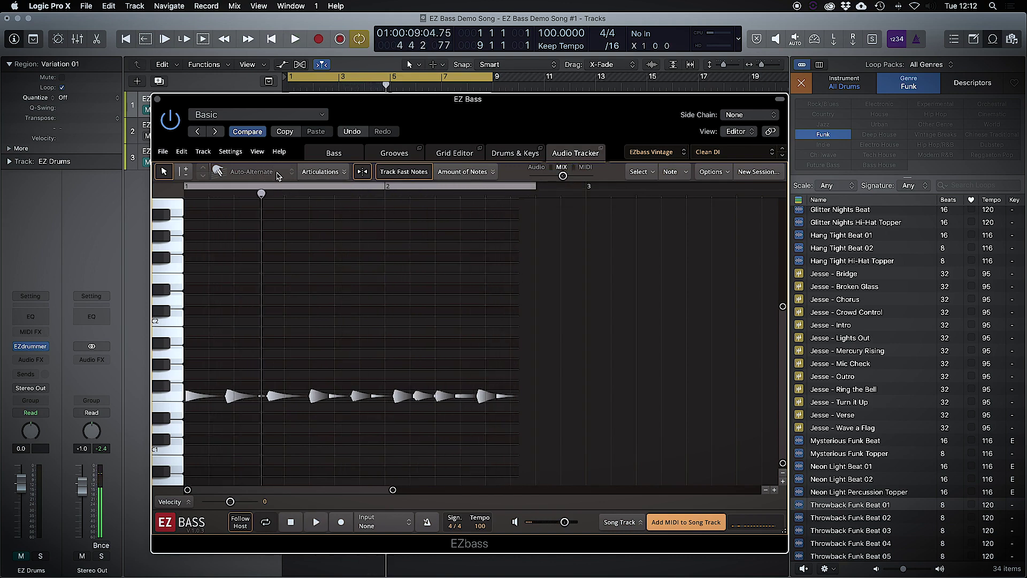
Set all tracked notes to the Percussive Mute articulation and play the loop
left_click_drag(662, 440, 180, 349)
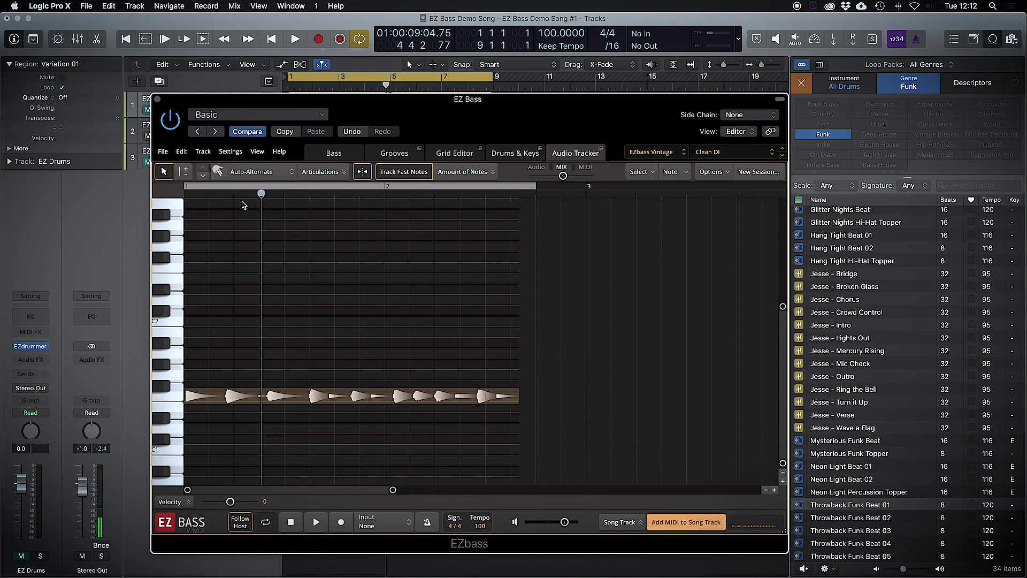
left_click(278, 173)
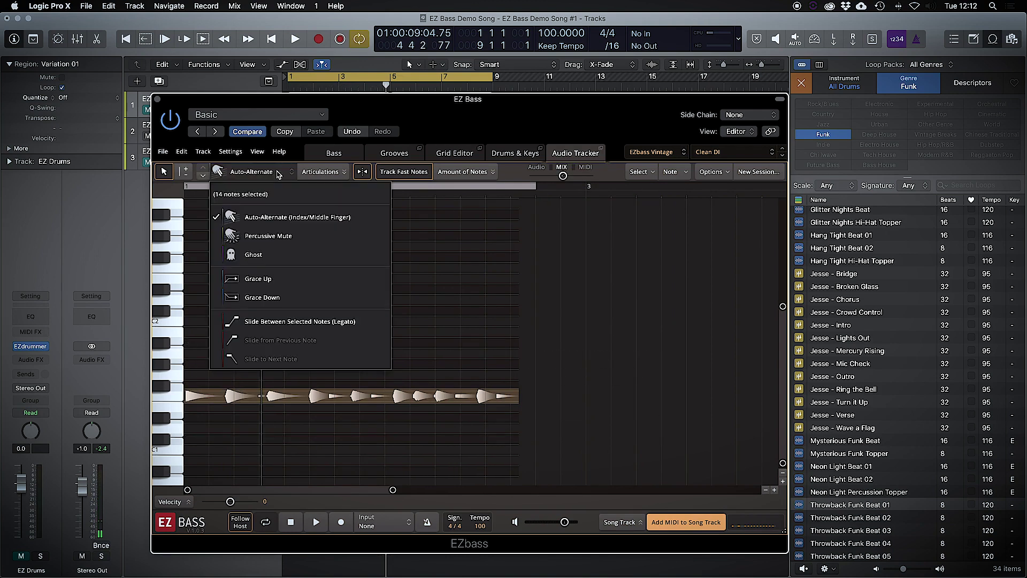
left_click(328, 237)
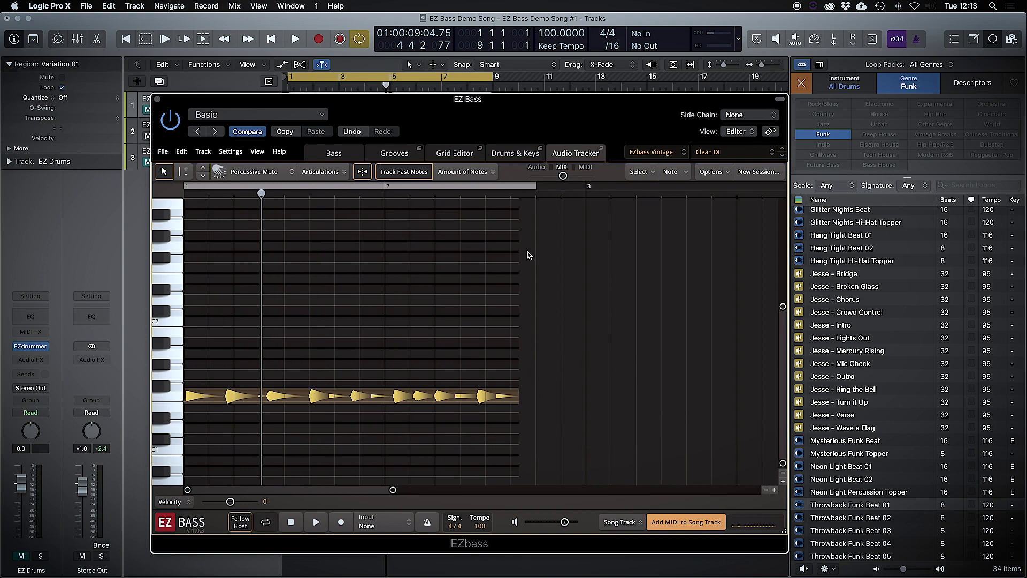
left_click(315, 522)
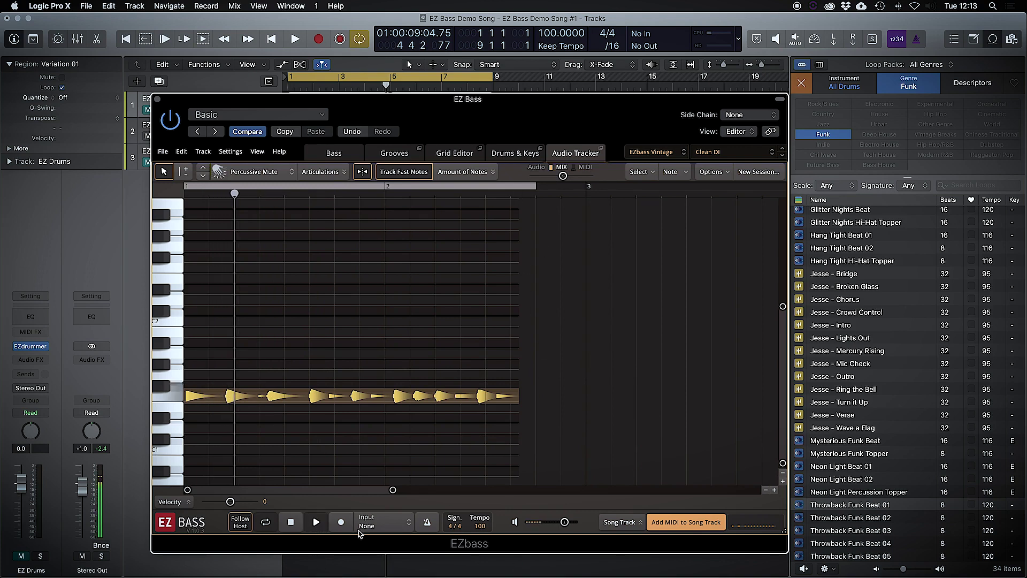
Try the Ghost articulation on all notes during playback and return them to Auto-Alternate
left_click(246, 173)
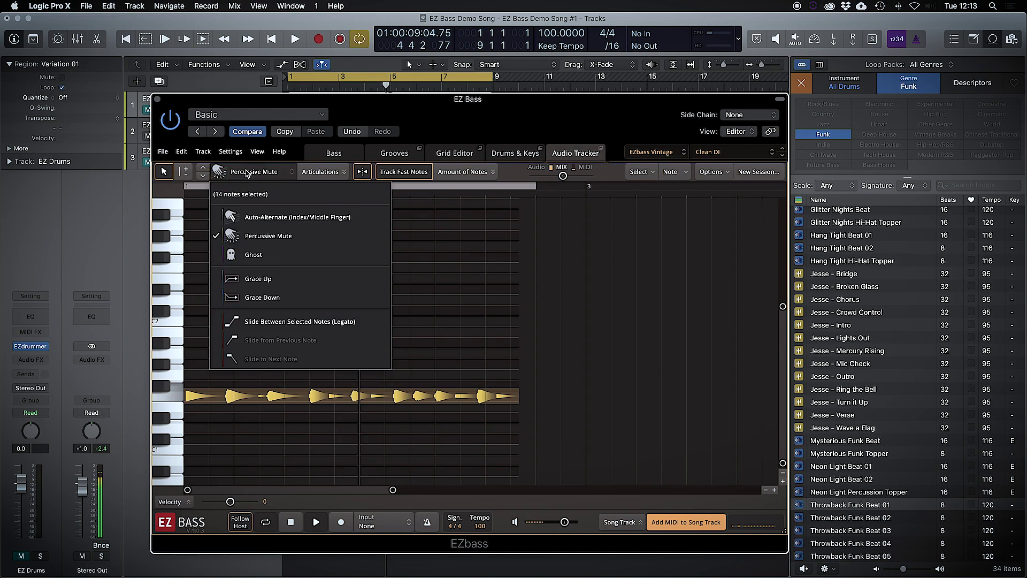
left_click(278, 252)
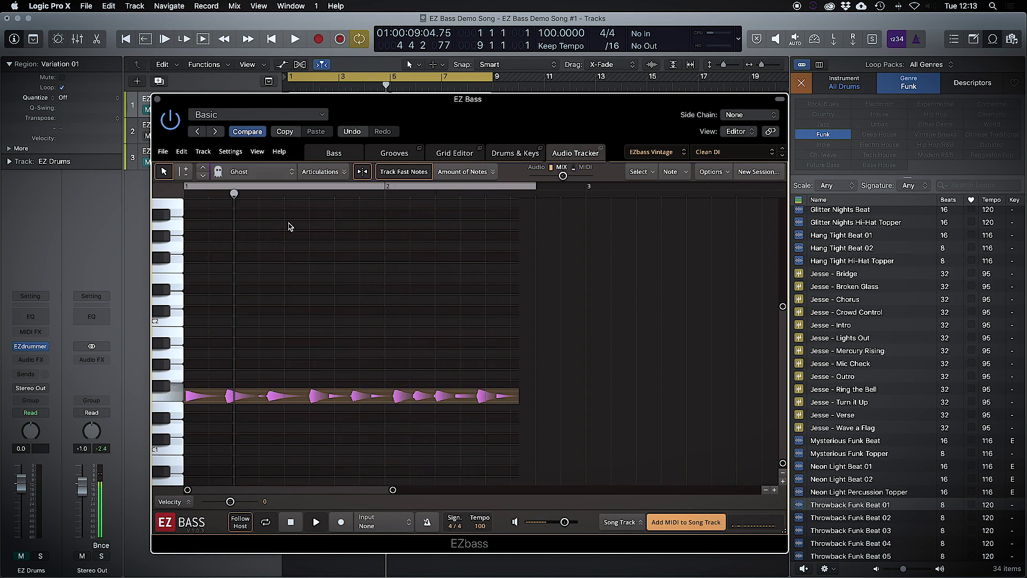
left_click(265, 181)
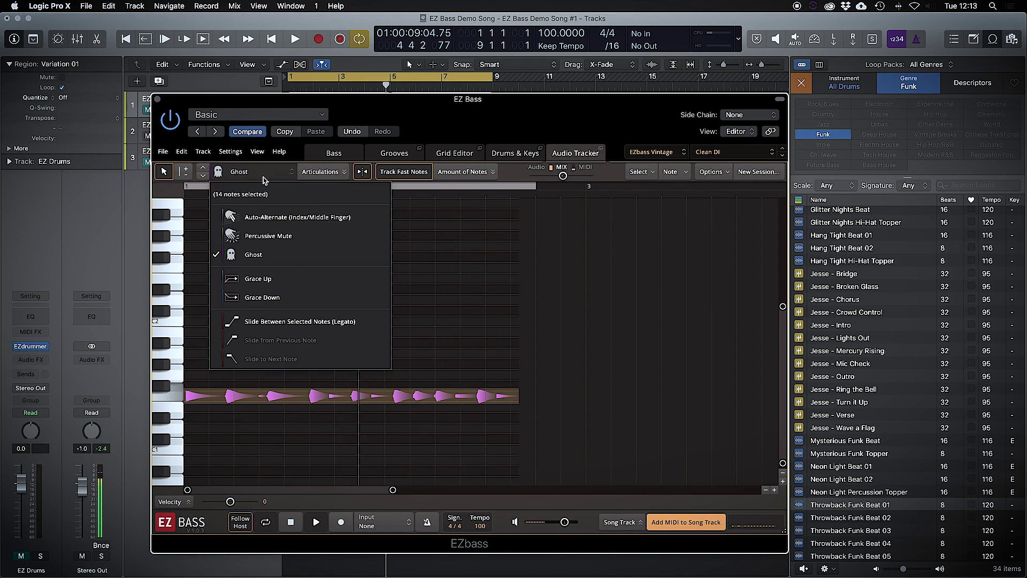
left_click(283, 216)
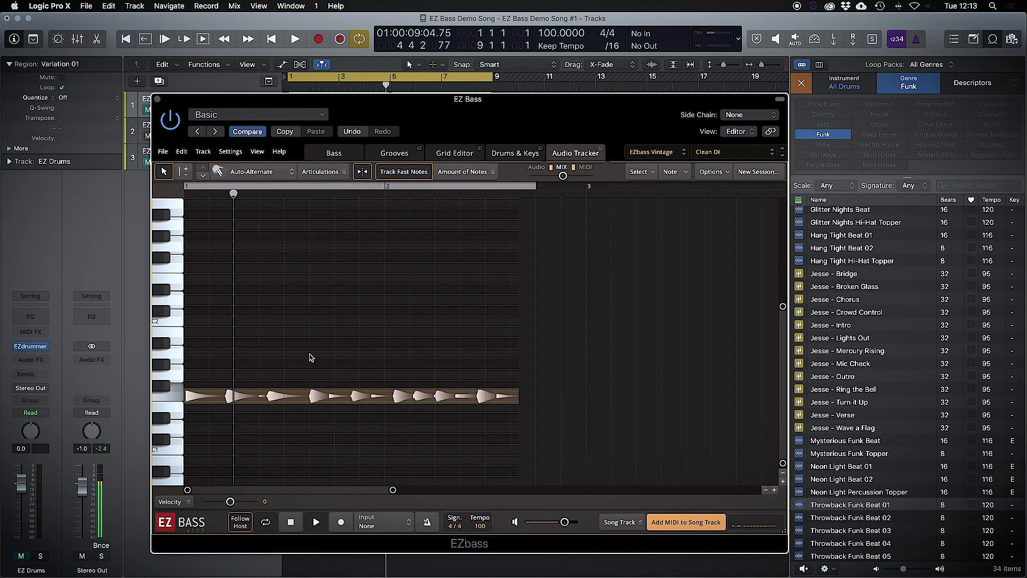
Set the second tracked note to Percussive Mute and the fourth large note of bar 1 to Ghost
left_click(310, 356)
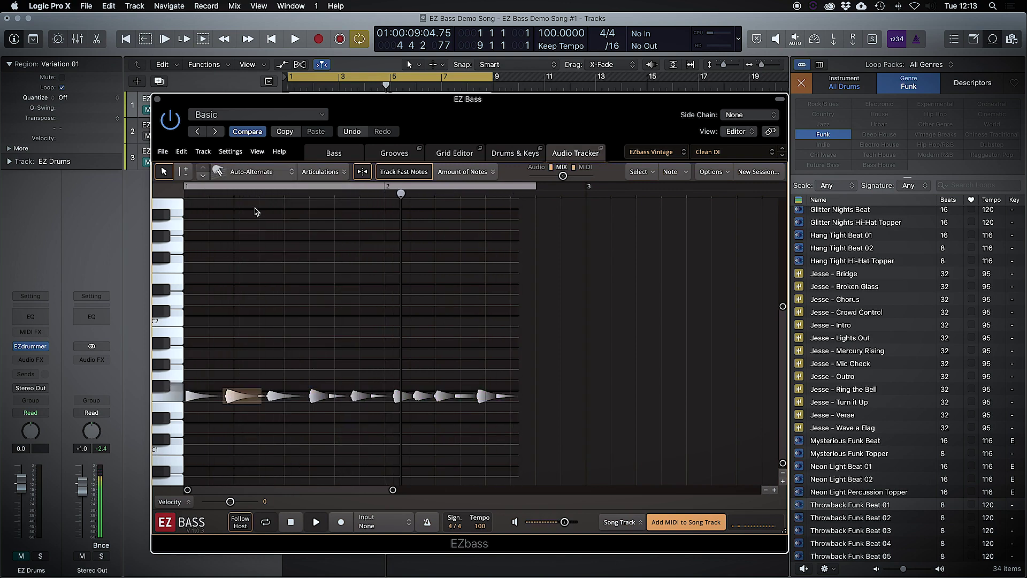
left_click(254, 172)
left_click(257, 234)
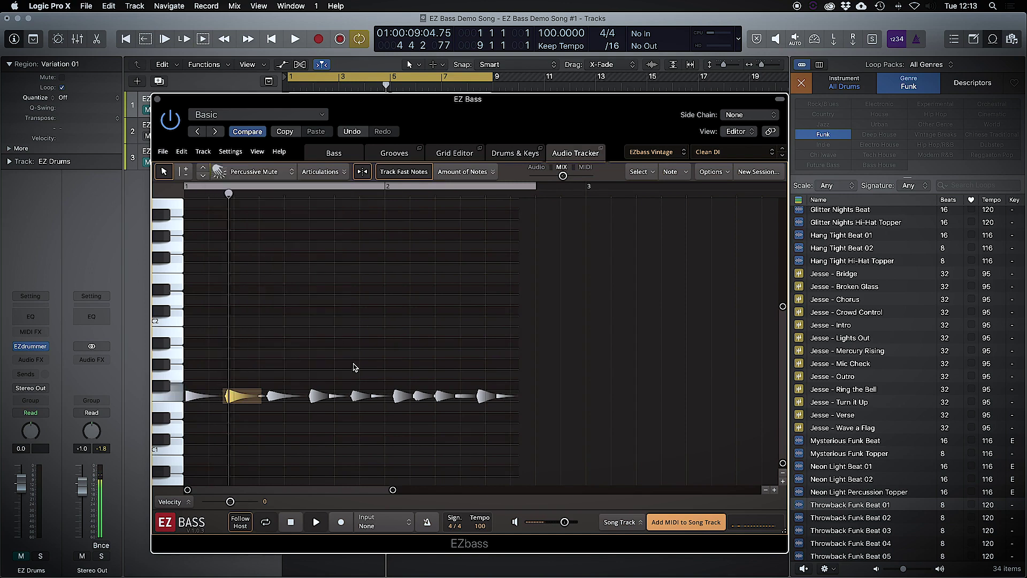
left_click(319, 396)
left_click(241, 173)
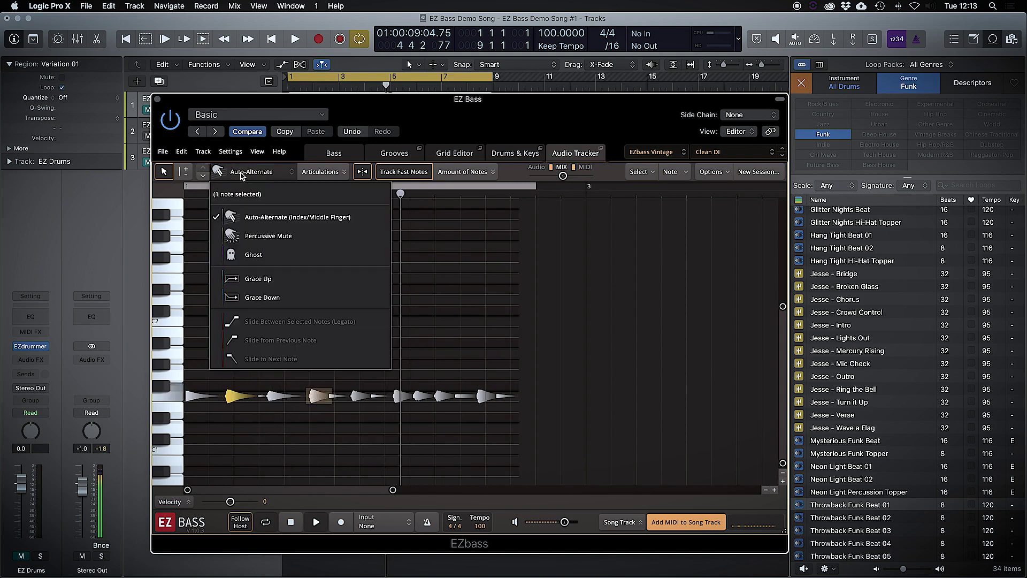
left_click(254, 255)
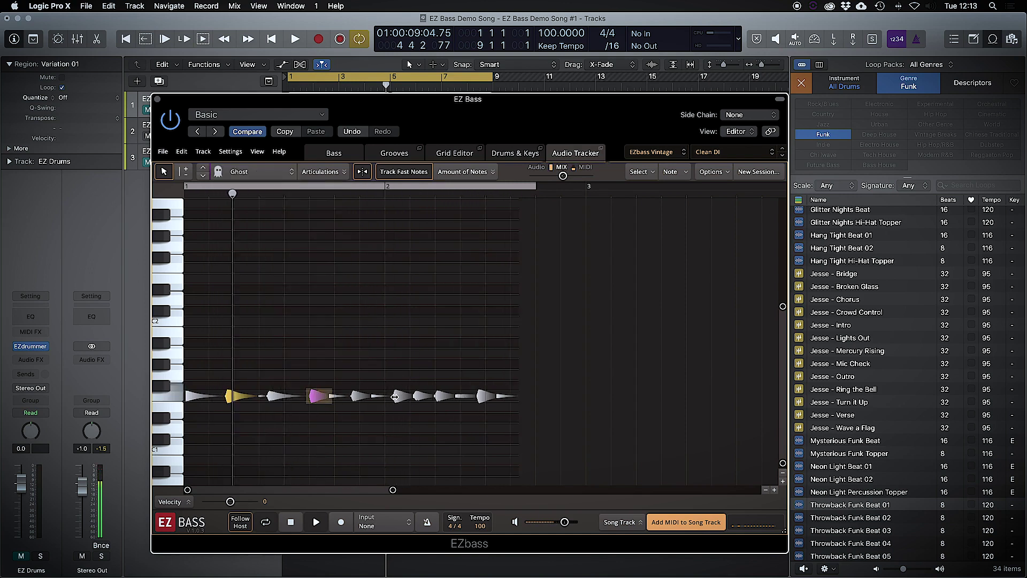
Set the note at the start of bar 2 to the Grace Up articulation
left_click(395, 395)
left_click(265, 174)
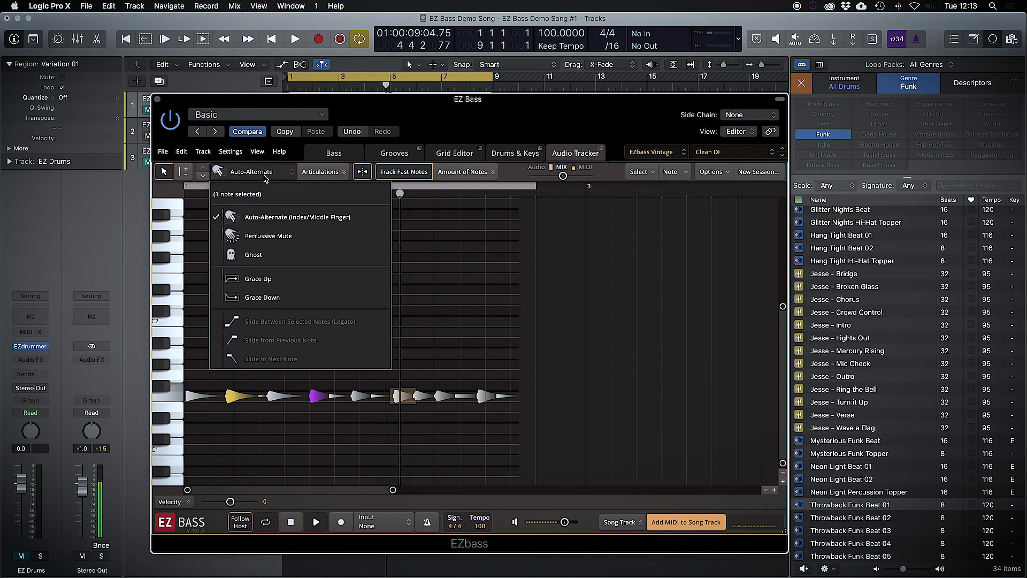
left_click(258, 279)
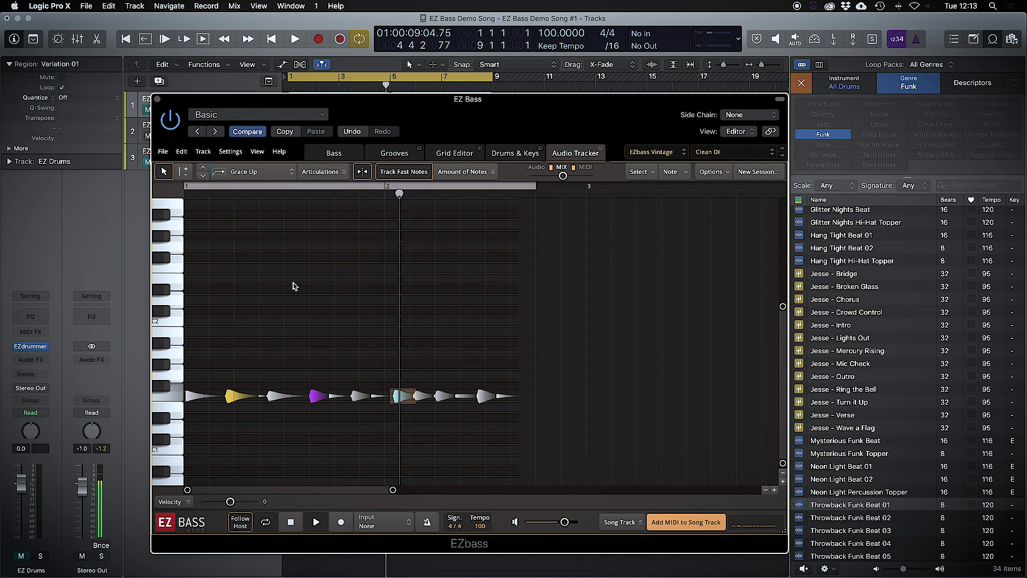
Show the articulation lanes and move the second note after the Ghost note from Auto-Alternate to Percussive Mute
left_click(323, 172)
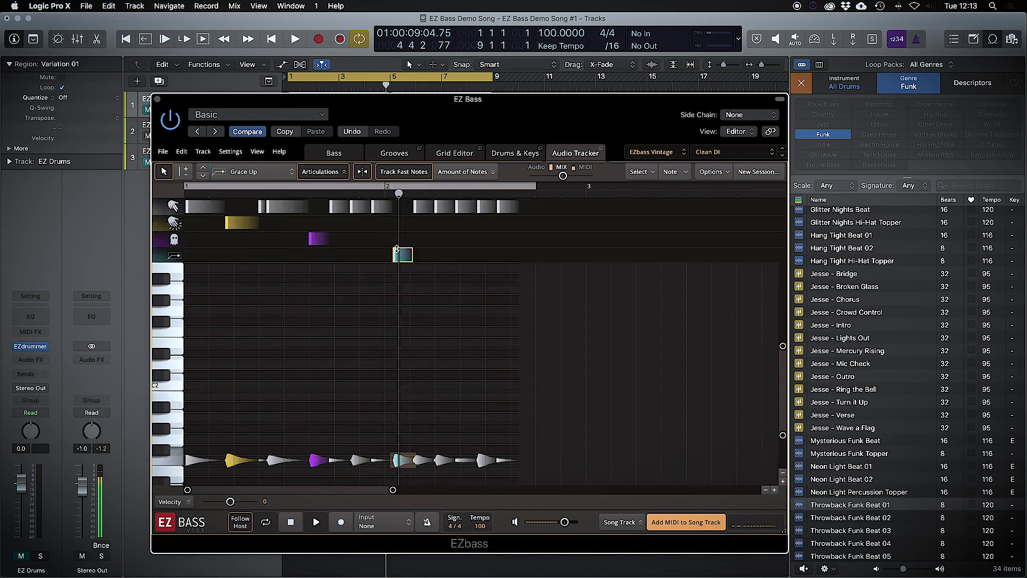
left_click(516, 298)
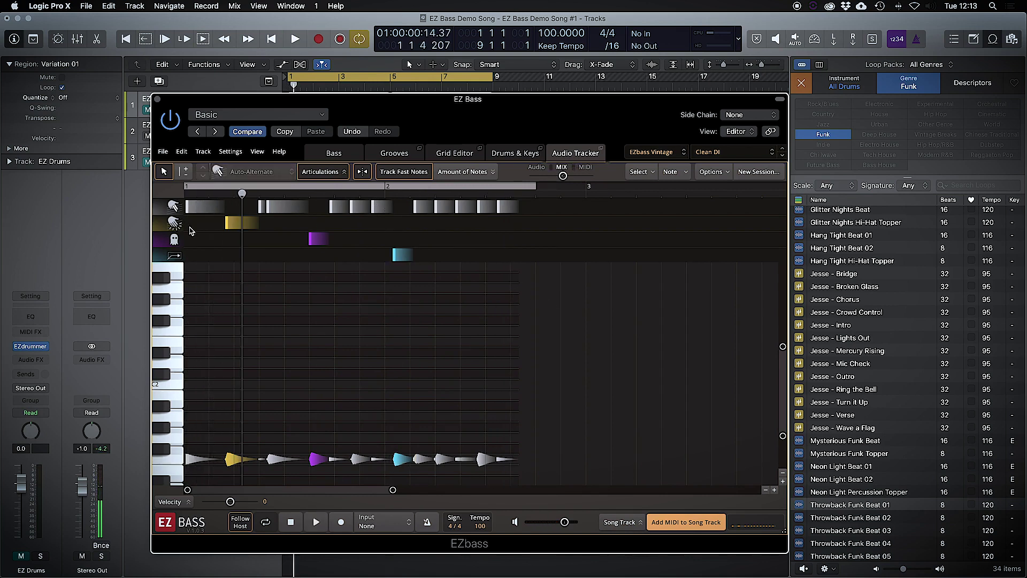
left_click_drag(360, 207, 360, 216)
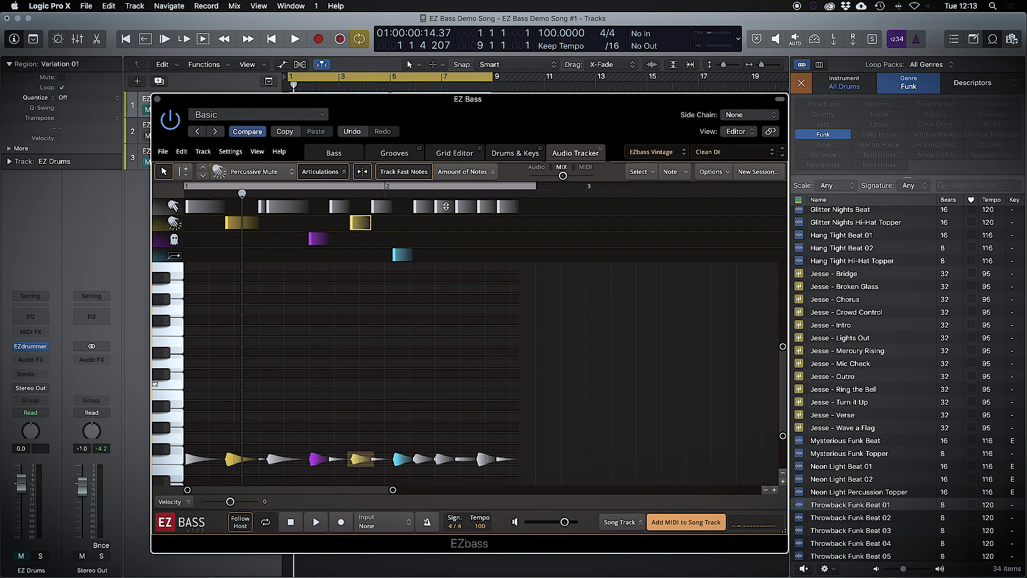
Vary the bar 2 notes by moving the second to Ghost, the fourth to Percussive Mute and the last to Grace Up
left_click_drag(447, 207, 447, 238)
left_click_drag(487, 206, 509, 250)
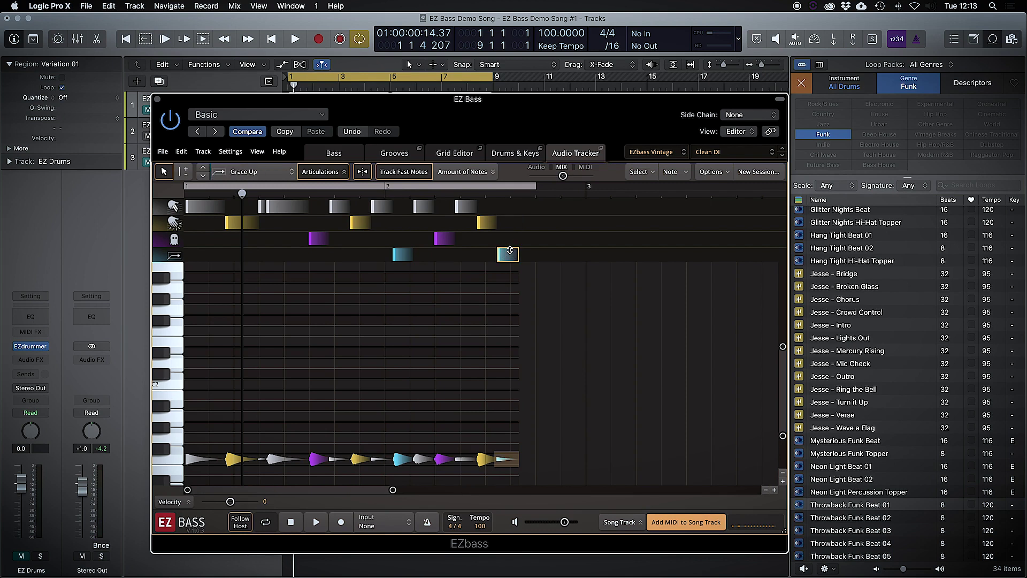
Play the edited bass loop with the song and shorten its playback range to the end of the last note
key("space")
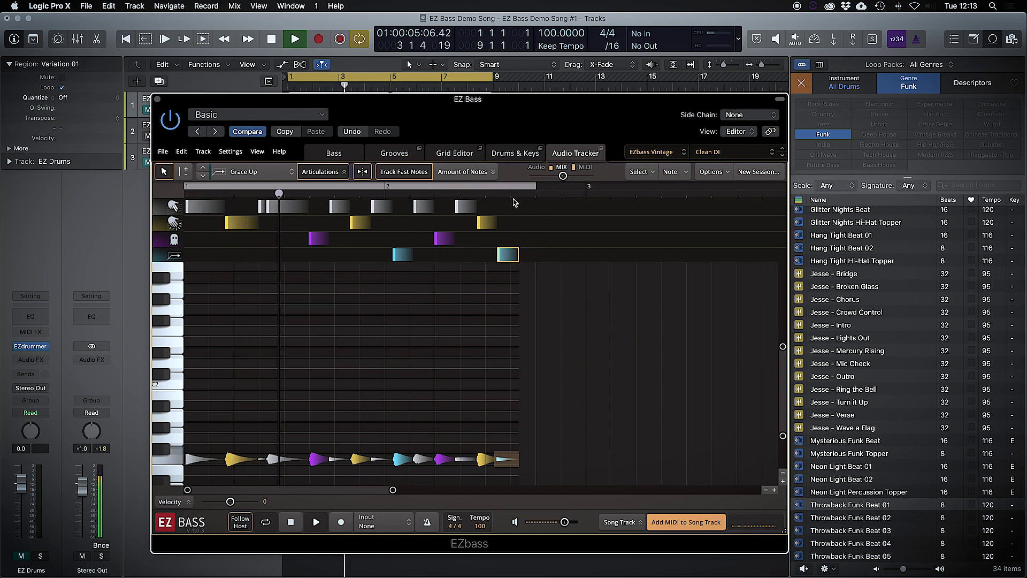
left_click_drag(537, 185, 517, 190)
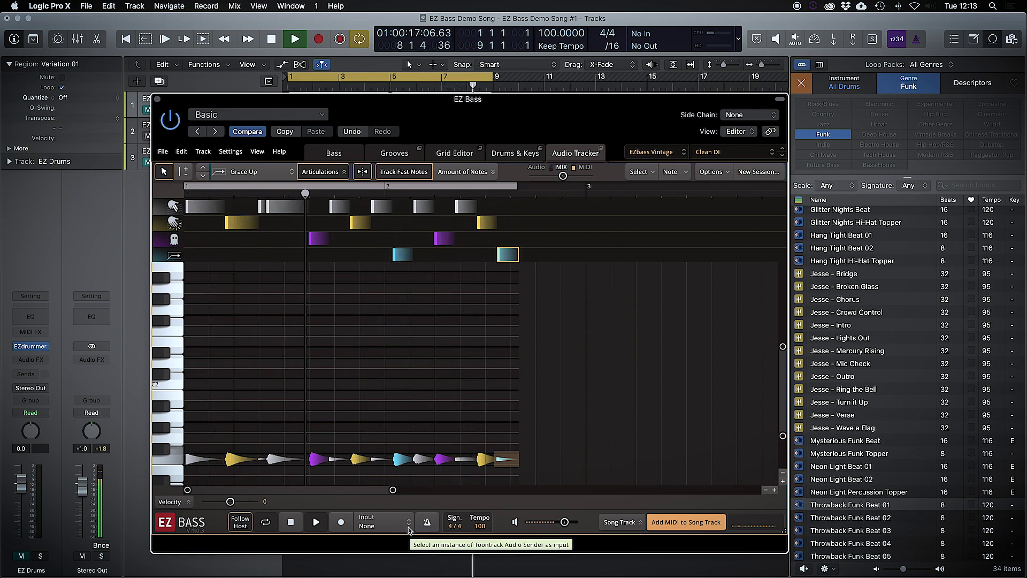
key("space")
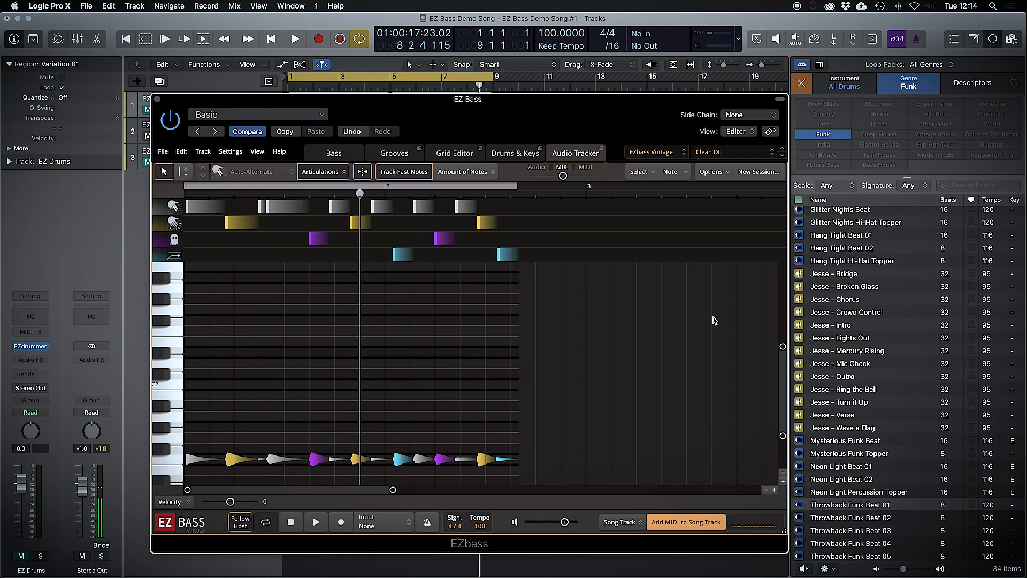
Start a new Audio Tracker session and discard the current one
left_click(762, 172)
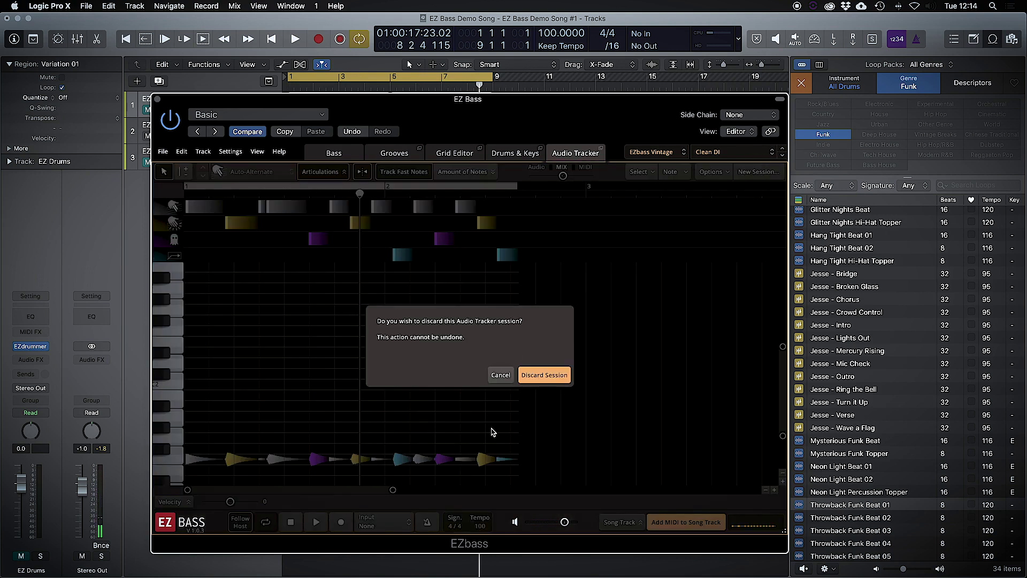
left_click(542, 377)
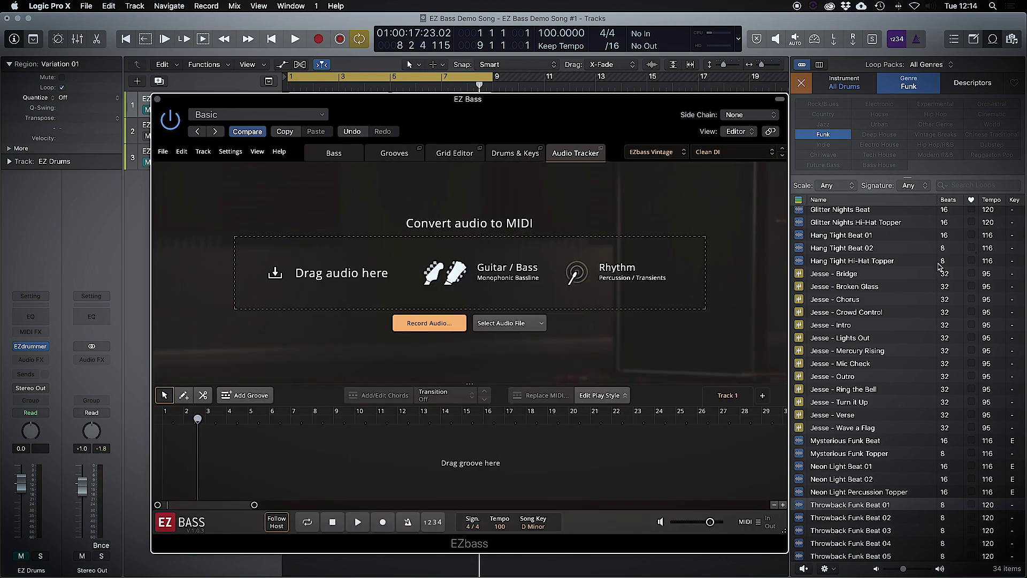
Change the loop browser's instrument filter from All Drums to Guitars, clear the Funk genre and audition Nylon Spanish Guitar
scroll(927, 270, "up", 5)
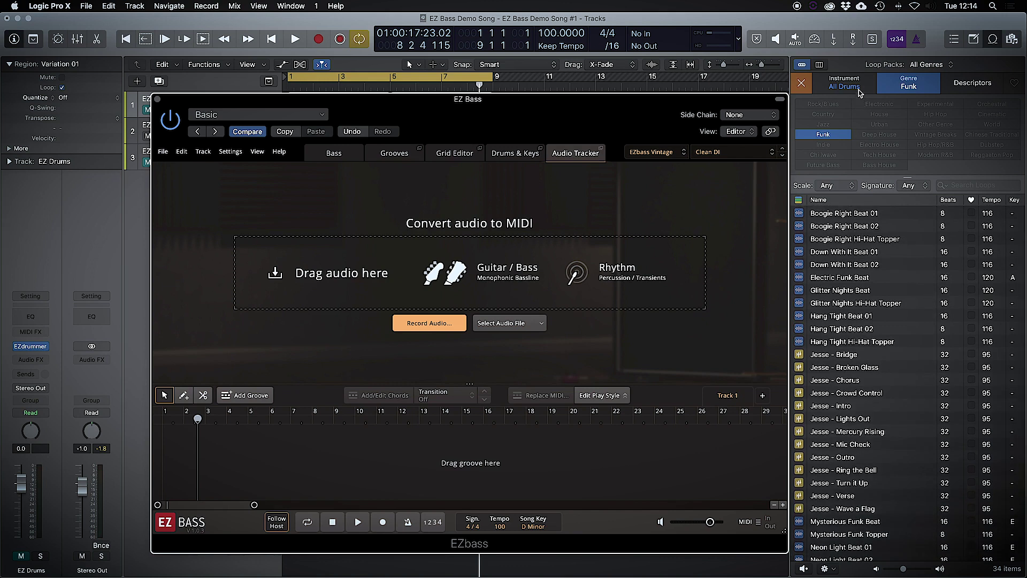
left_click(856, 90)
left_click(843, 105)
left_click(935, 105)
left_click(888, 306)
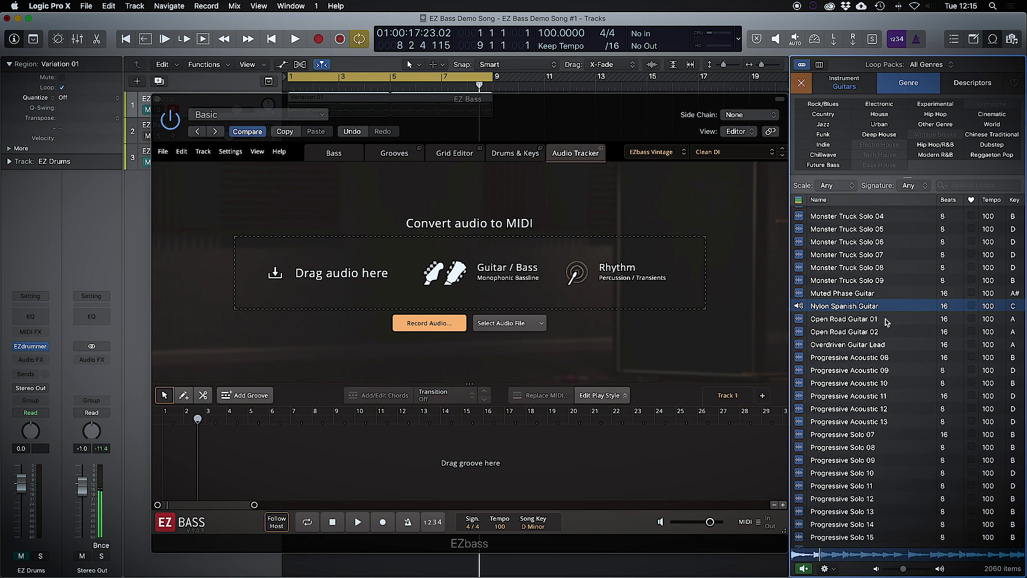
Audition the loop Open Road Guitar 01, stop its preview and load it into the Audio Tracker
left_click(887, 320)
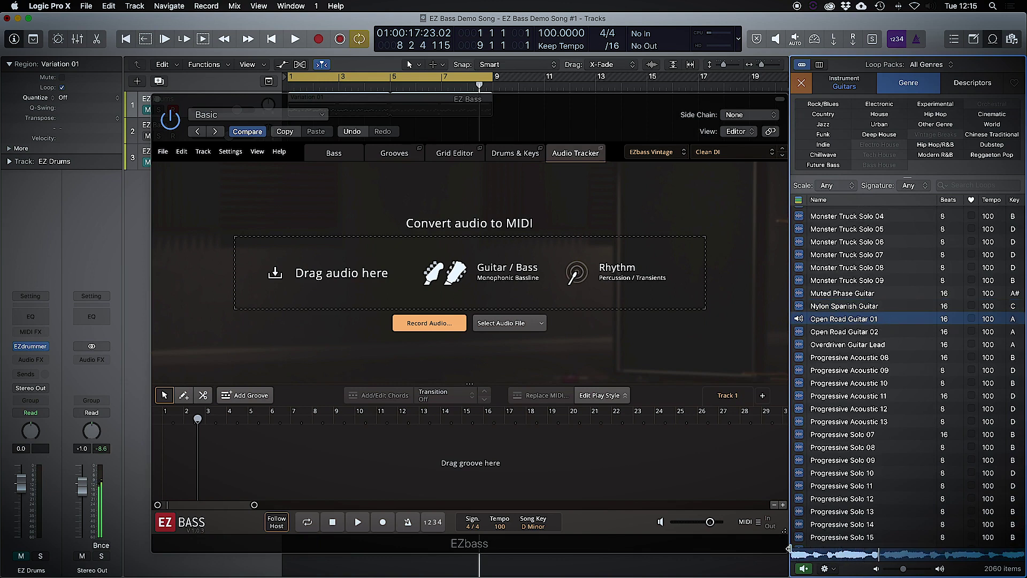
left_click(802, 569)
left_click_drag(830, 319, 498, 268)
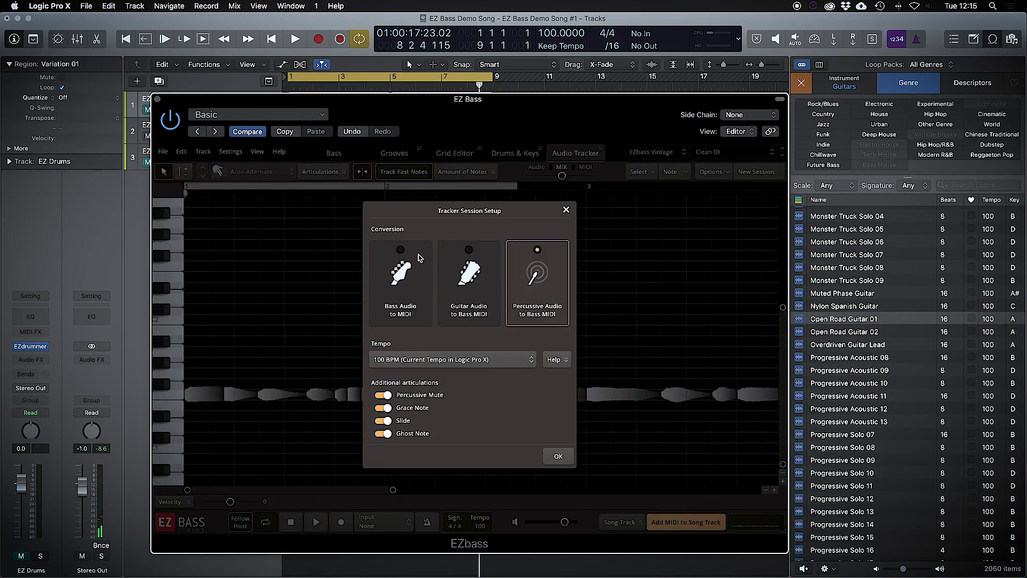
Set the tracker conversion to Guitar Audio to Bass MIDI, check the tempo options and confirm the setup at 100 BPM
left_click(461, 270)
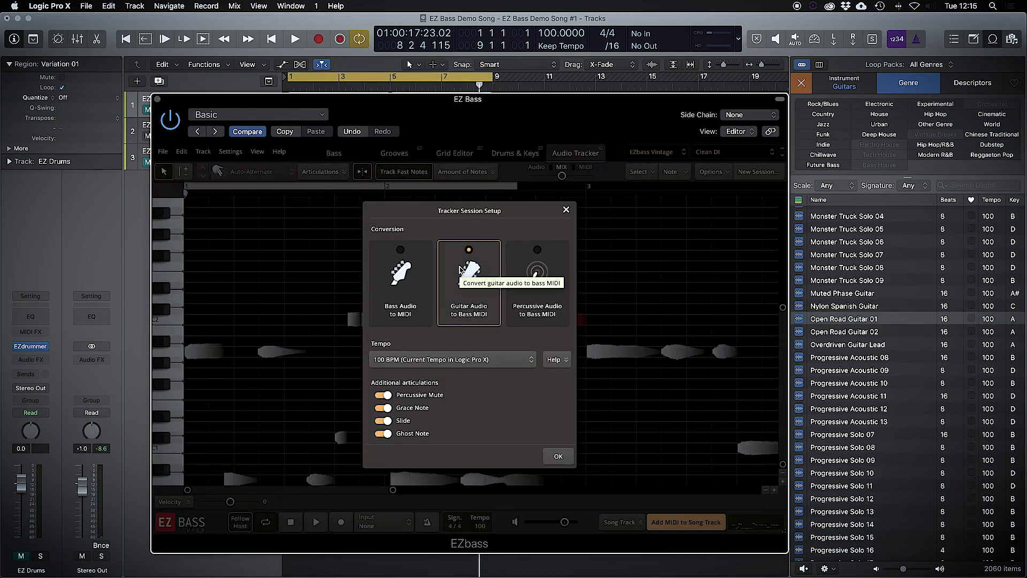
left_click(509, 360)
mouse_move(507, 415)
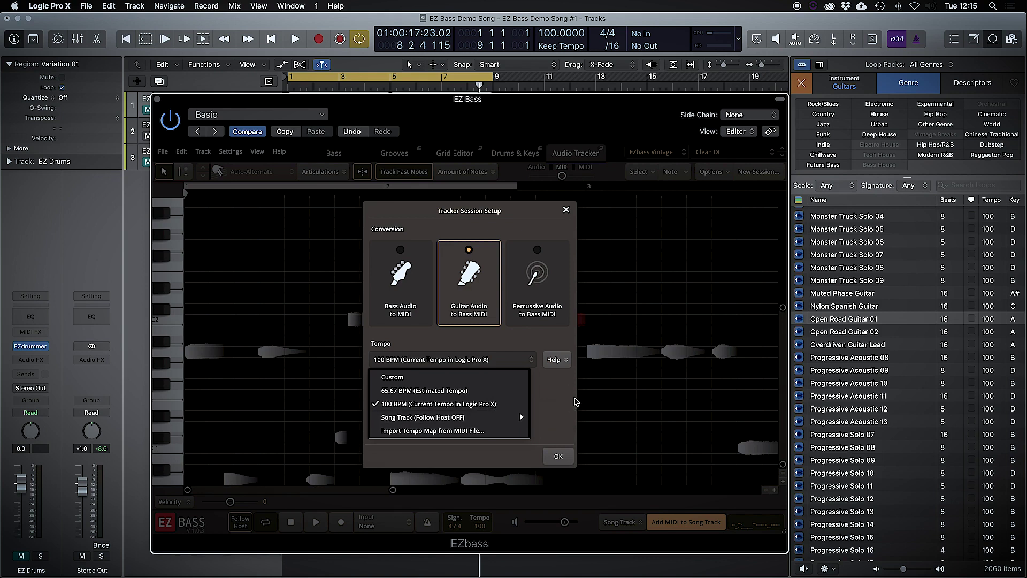
left_click(575, 402)
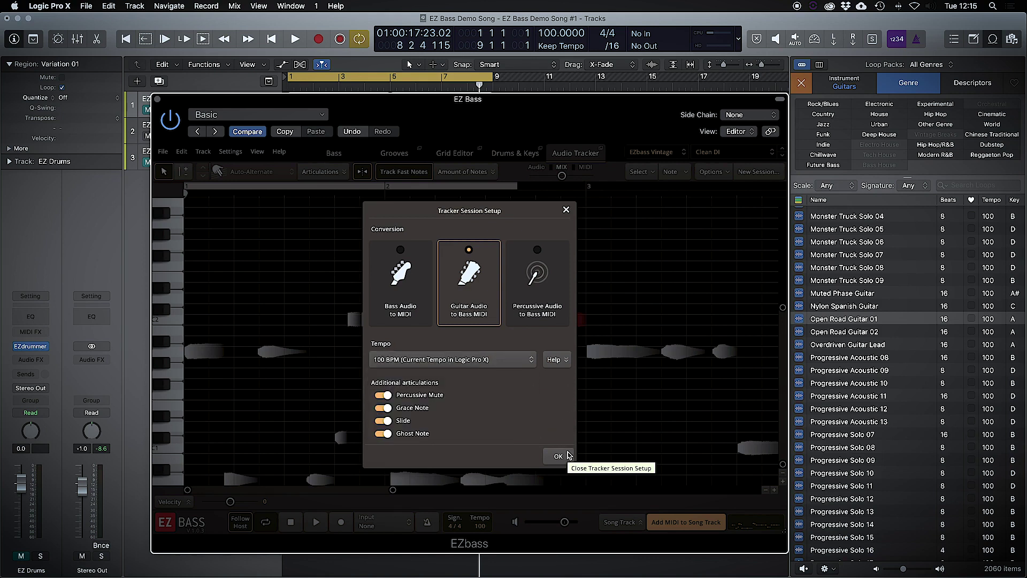
left_click(558, 456)
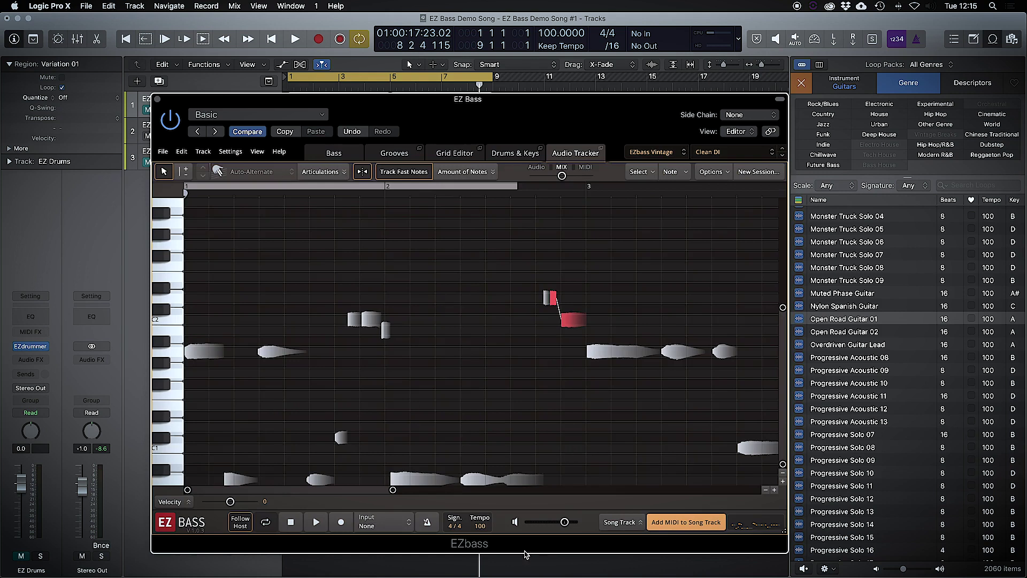
Play the tracked guitar part while shifting the blend towards MIDI and extending the playback range to the end of bar 4
left_click(316, 522)
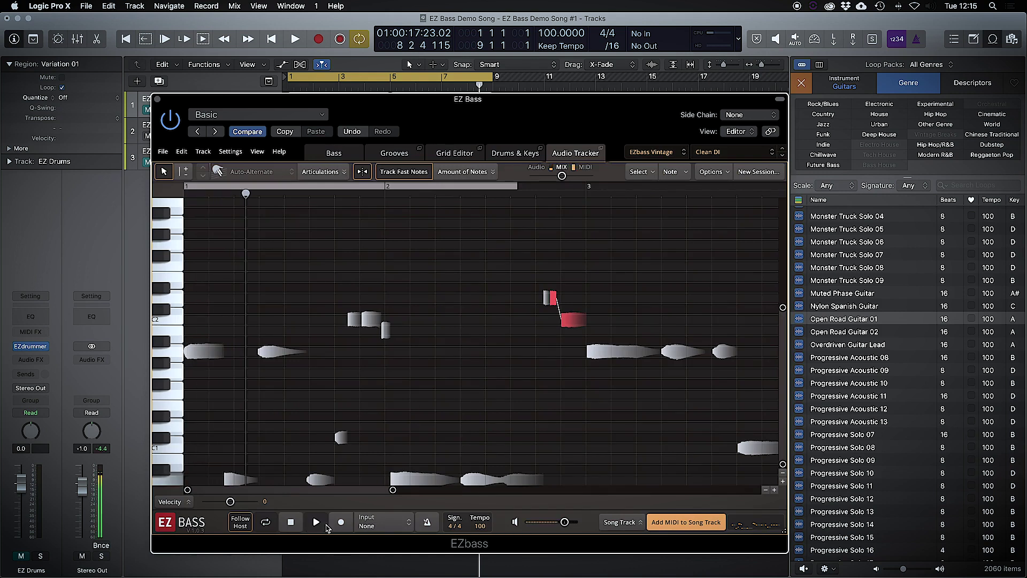
left_click(574, 169)
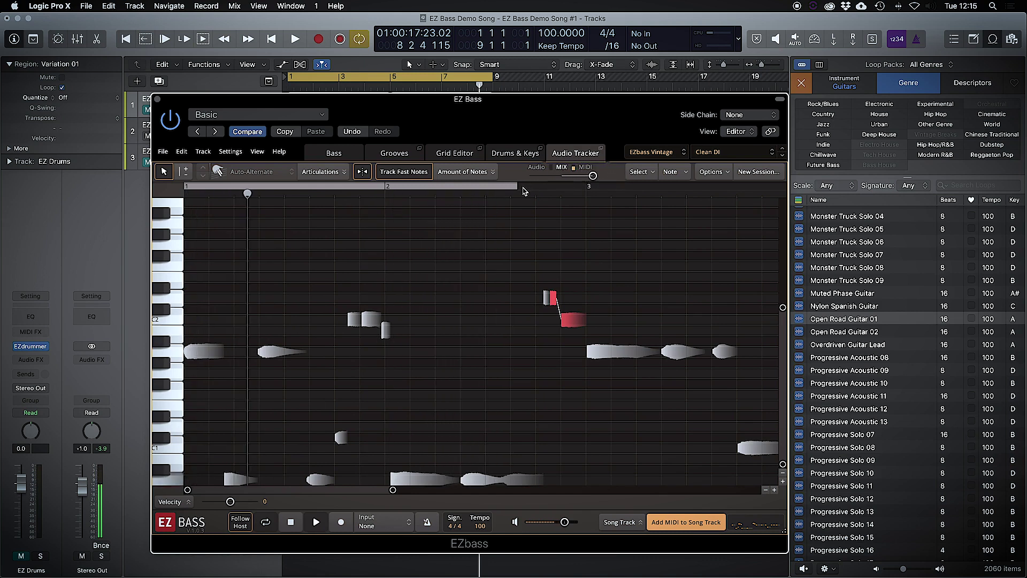
left_click_drag(524, 185, 640, 207)
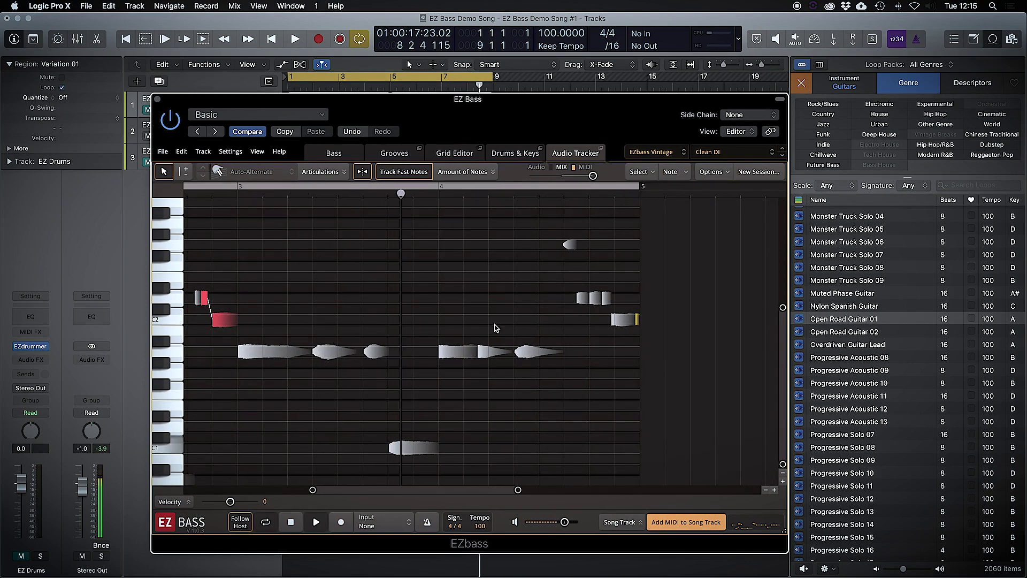
scroll(472, 329, "left", 5)
scroll(472, 329, "left", 5)
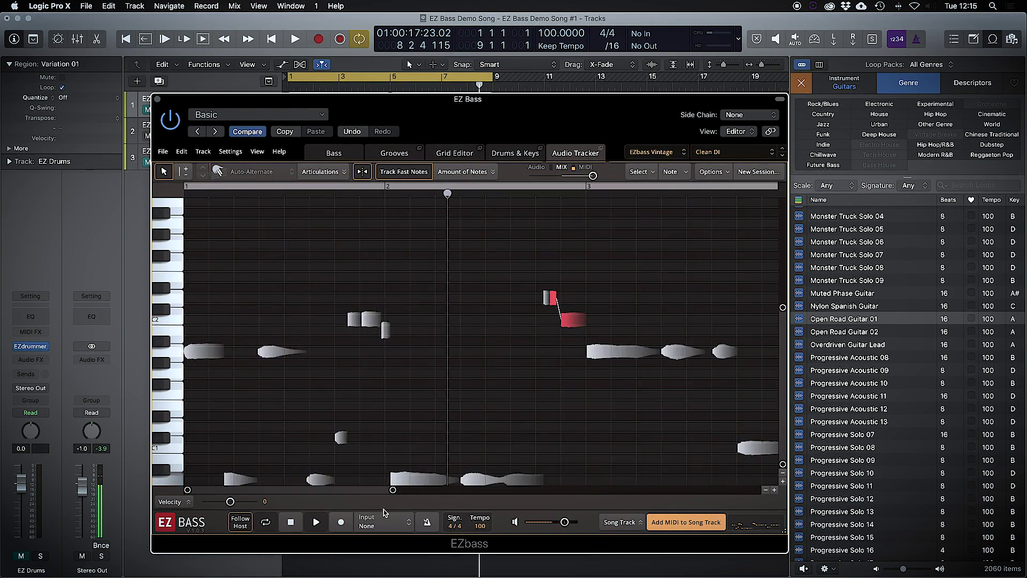
left_click(298, 520)
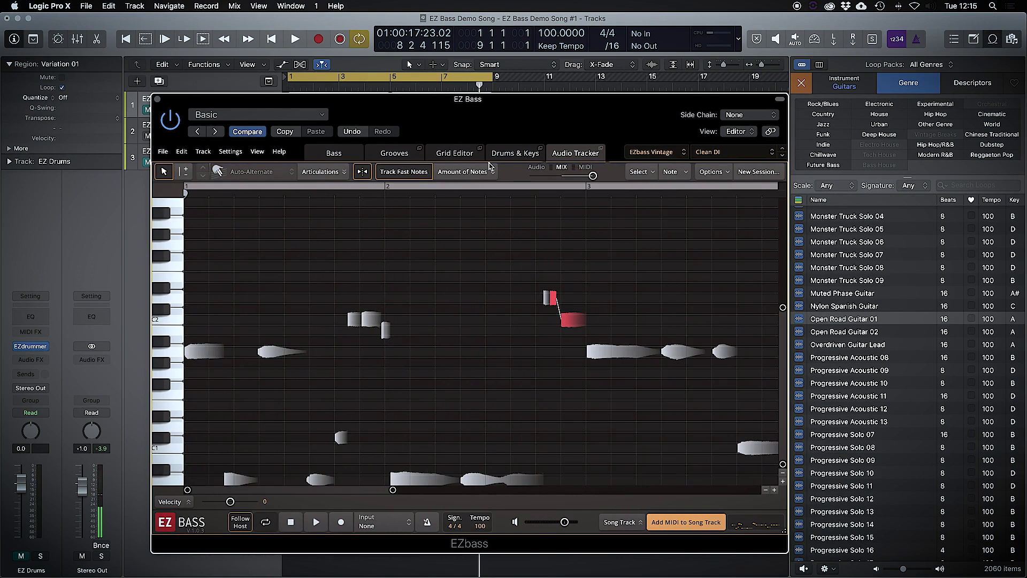
Show the Amount of Notes controls and lower the threshold line slightly to let in quieter notes
left_click(467, 174)
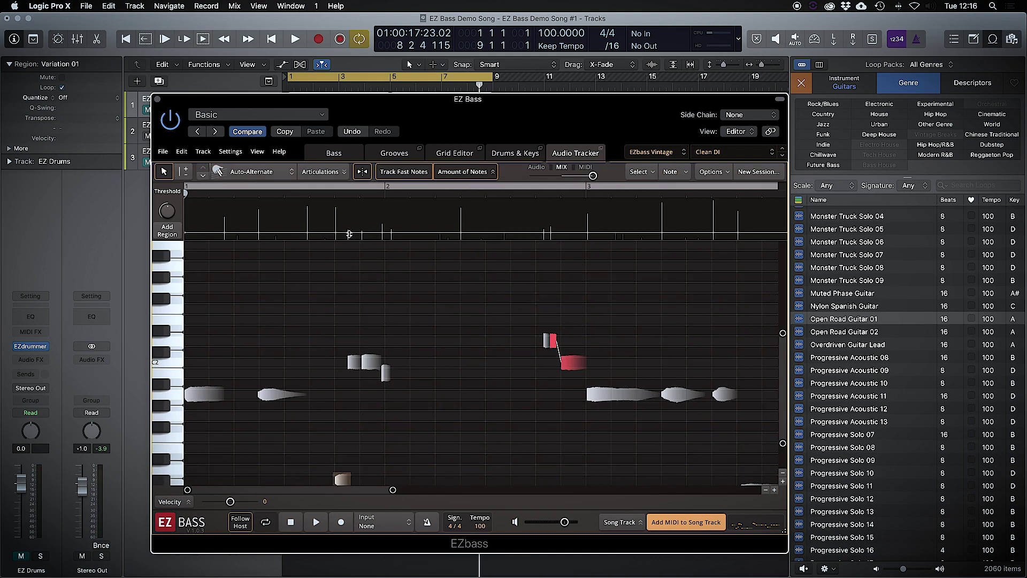
left_click_drag(349, 233, 348, 235)
left_click(399, 176)
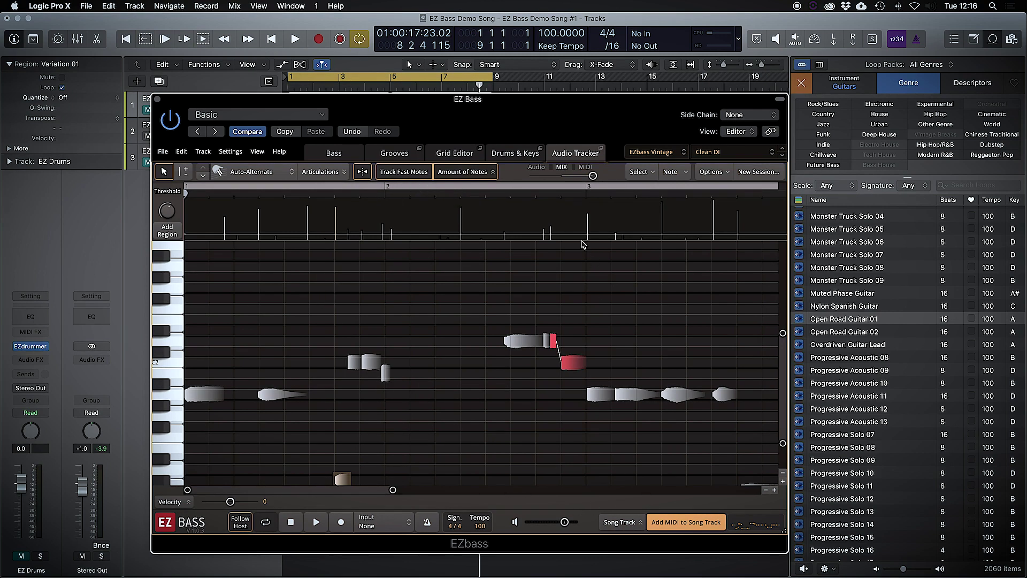
Play the tracked bass part with the song, moving the Audio/MIDI blend back towards the middle, and stop playback
key("space")
left_click_drag(593, 175, 575, 177)
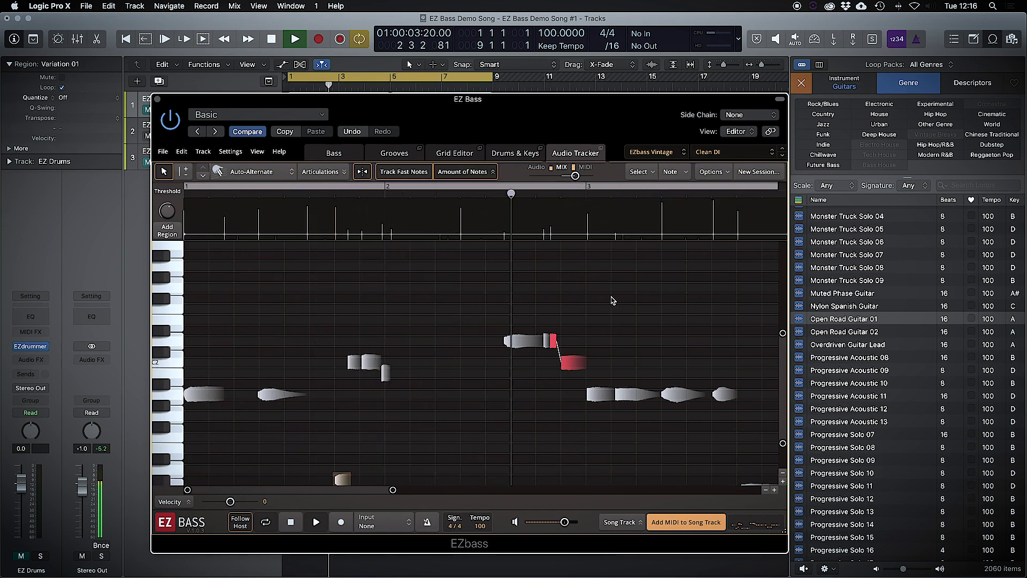
scroll(612, 300, "down", 3)
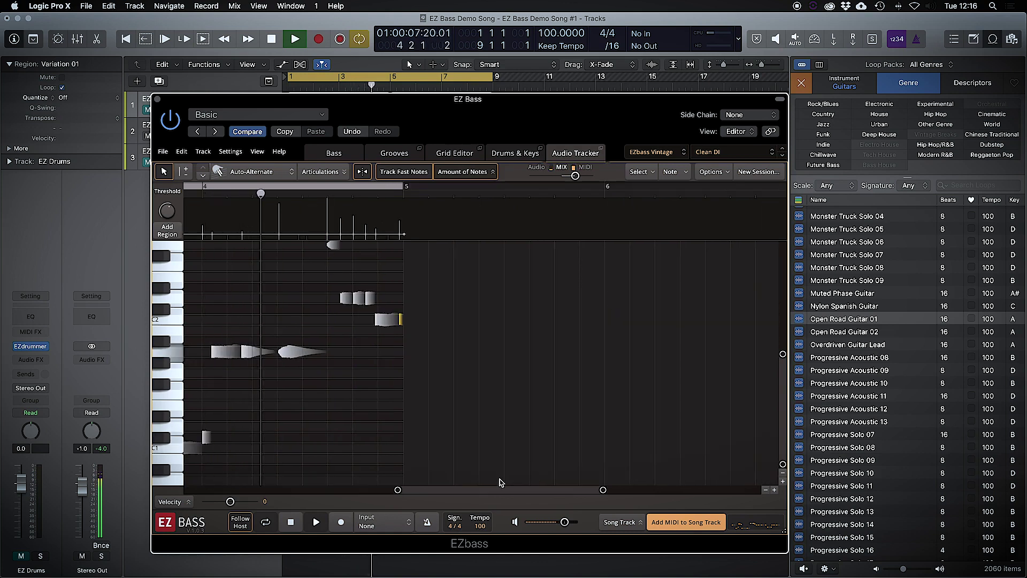
left_click(344, 493)
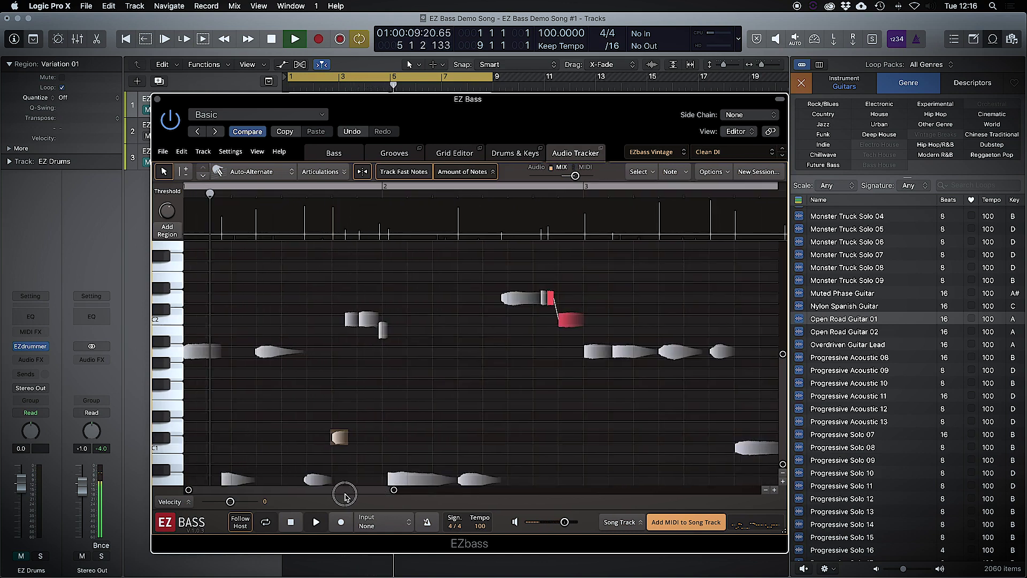
key("space")
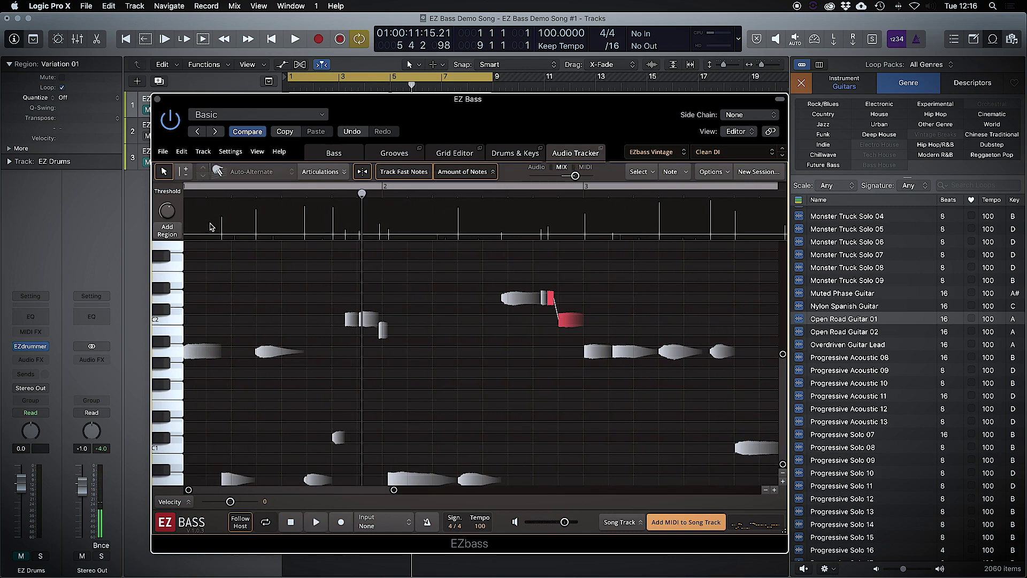
Raise the note threshold to keep only the strongest notes and lower it to the minimum while playing the part
left_click_drag(170, 210, 170, 196)
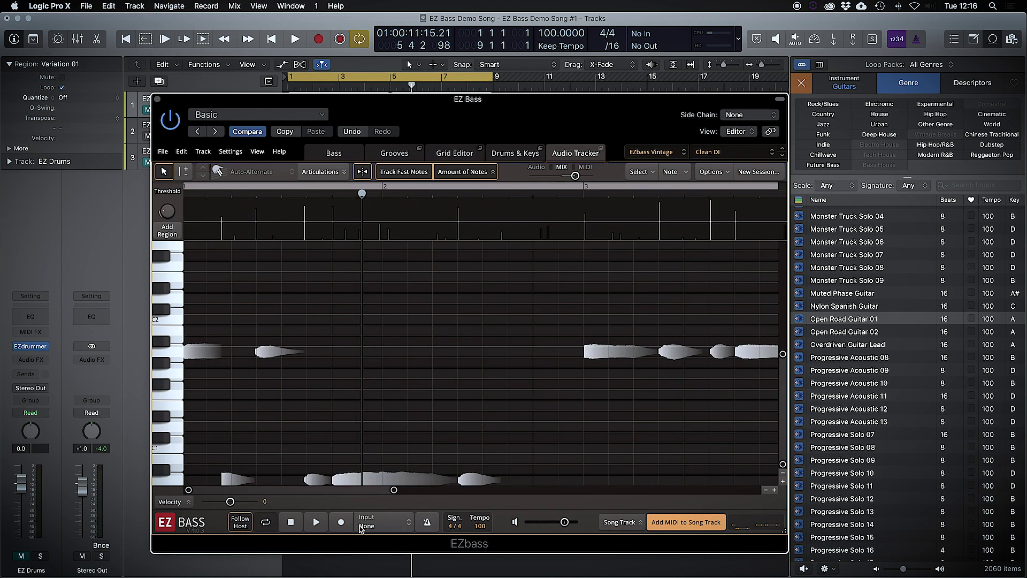
left_click(319, 522)
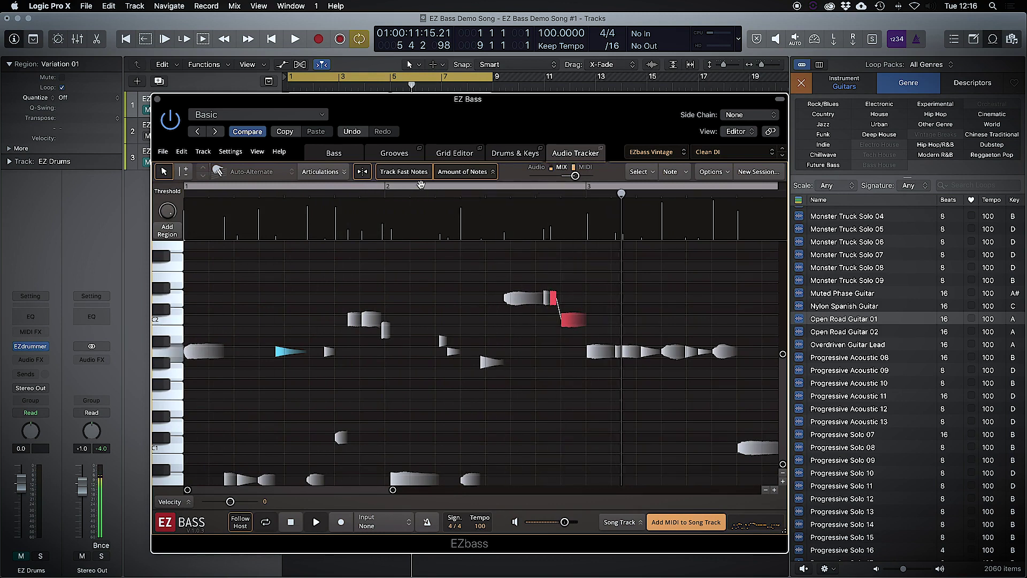
Play the denser bass part with the song, activate the Add/Remove note tool and stop playback
key("space")
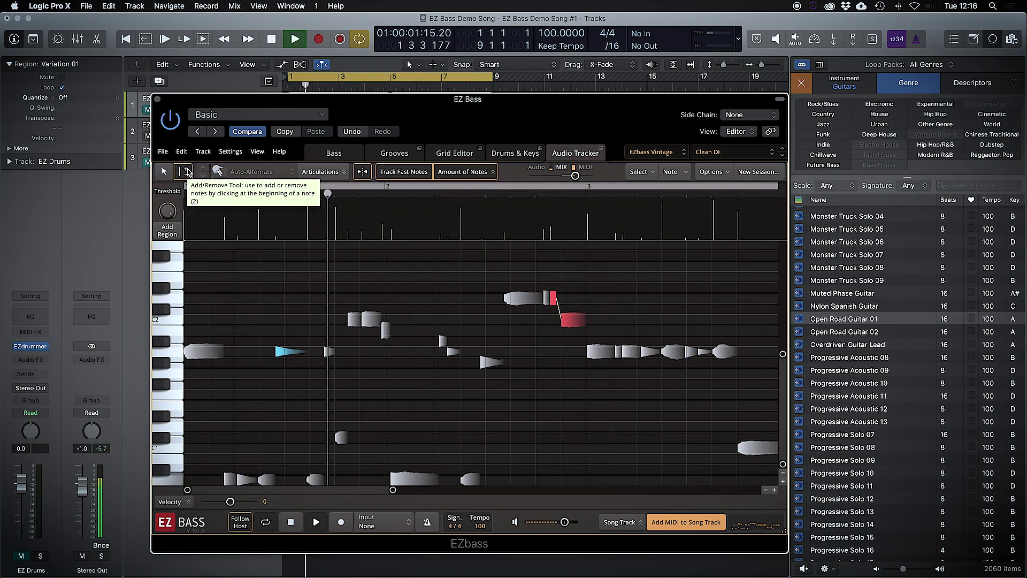
left_click(187, 171)
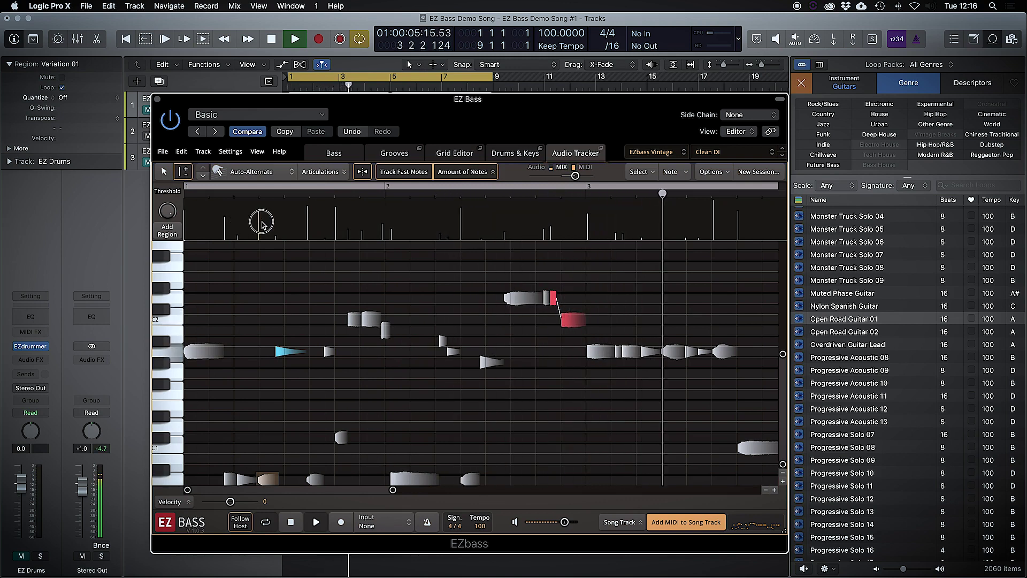
key("space")
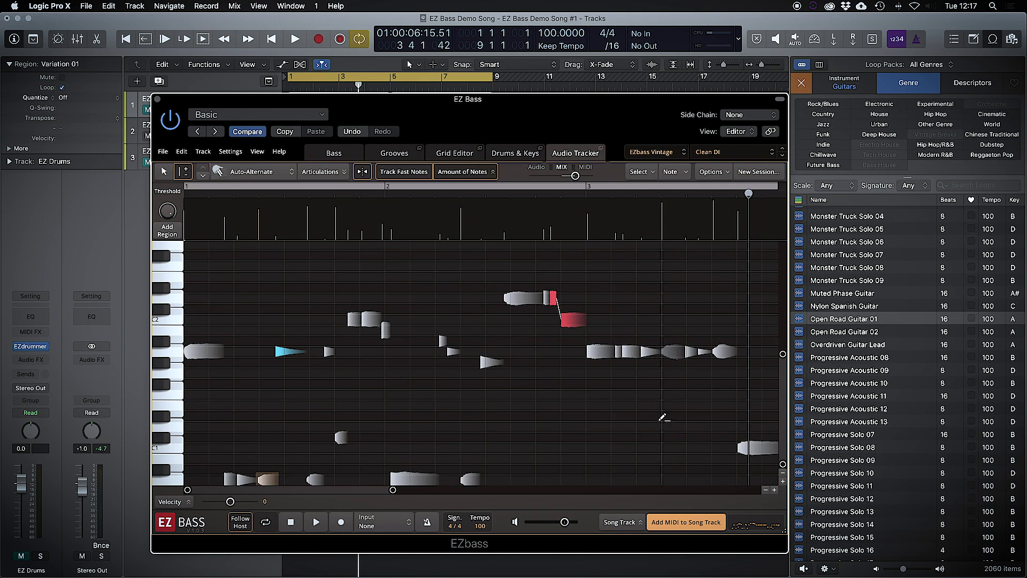
Look over the Drums & Keys view and the Settings and View options, and return to the Bass view
left_click(515, 153)
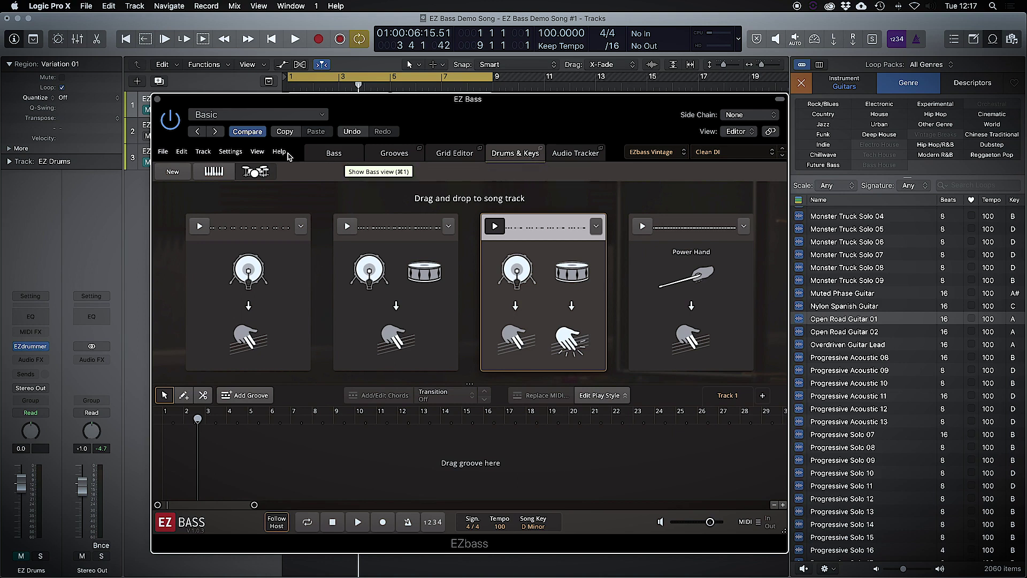
left_click(245, 153)
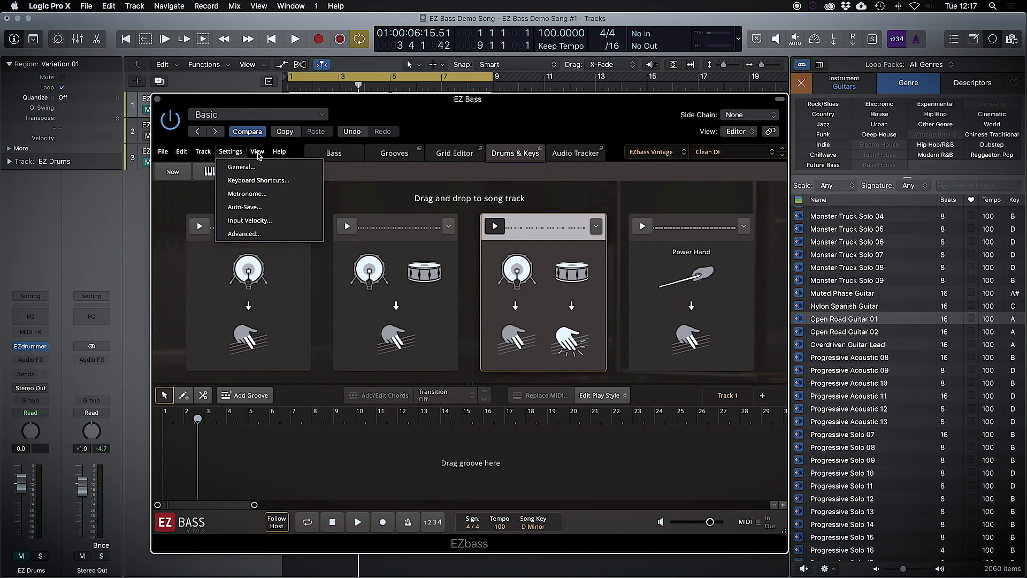
left_click(257, 153)
left_click(339, 155)
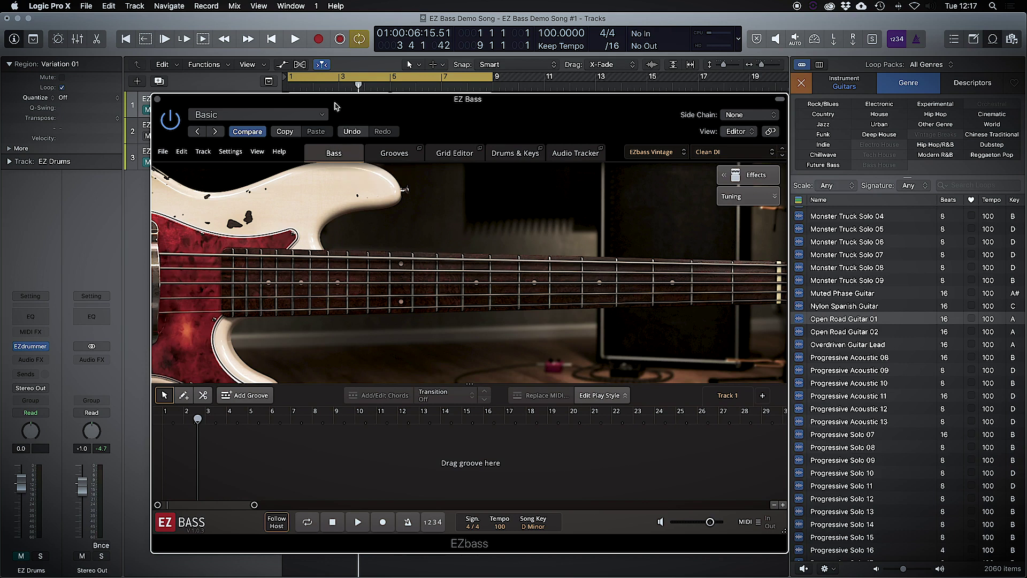
Move the plug-in window aside to uncover the track list and select the EZ Bass track
left_click_drag(339, 101, 451, 116)
left_click(194, 131)
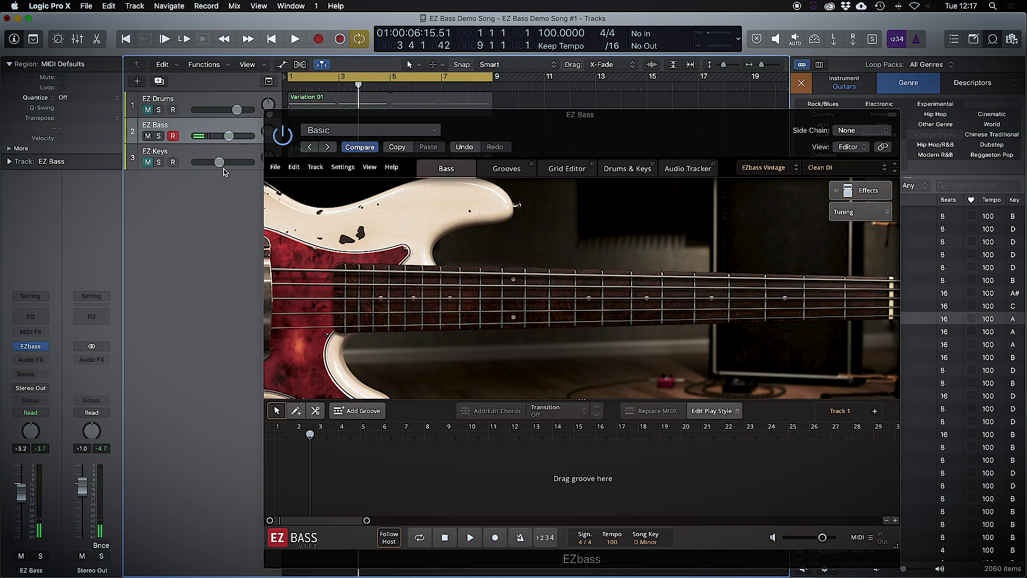
Review the Grooves view with its filters and open the Grid Editor view
left_click(518, 169)
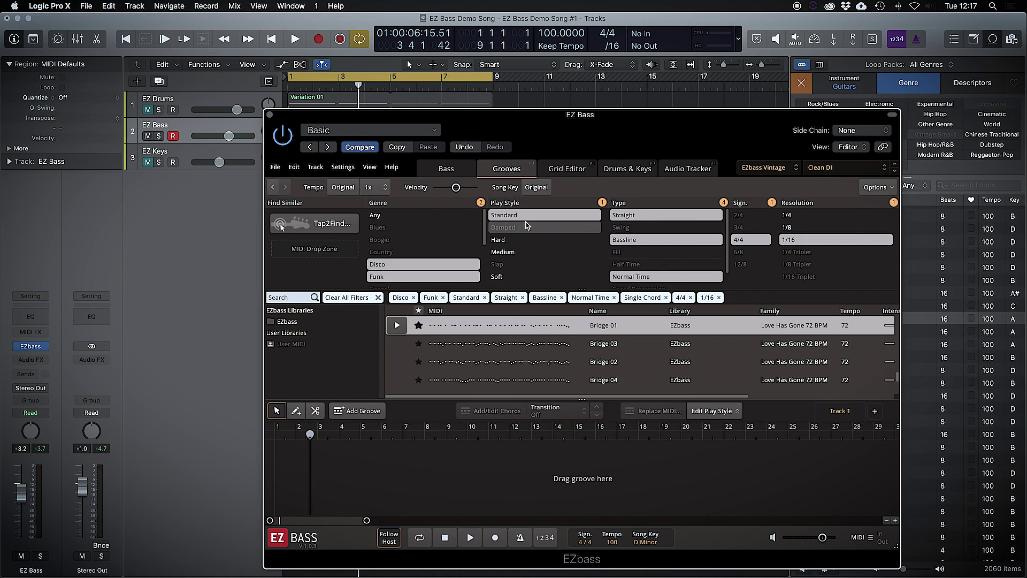
left_click(553, 167)
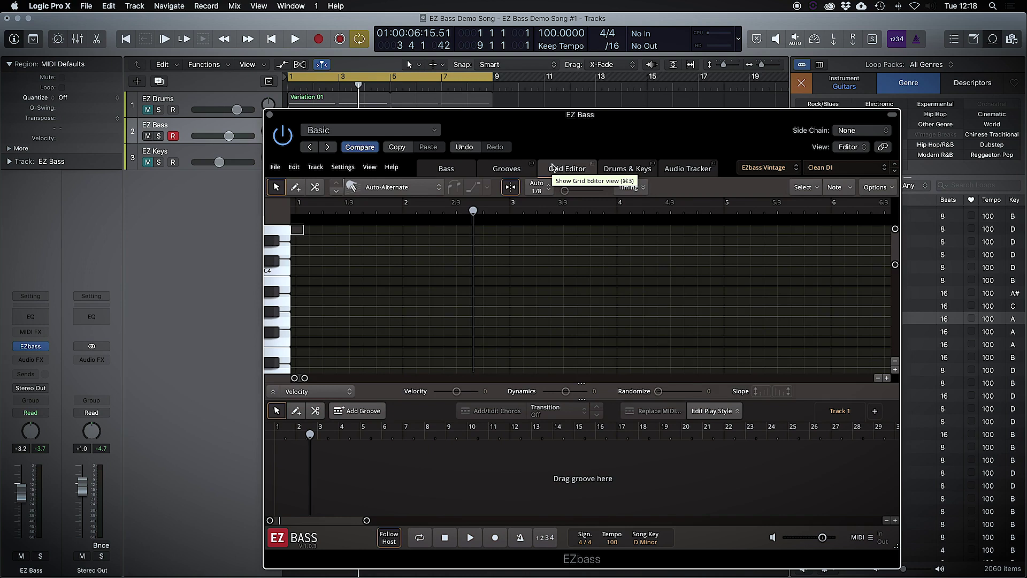